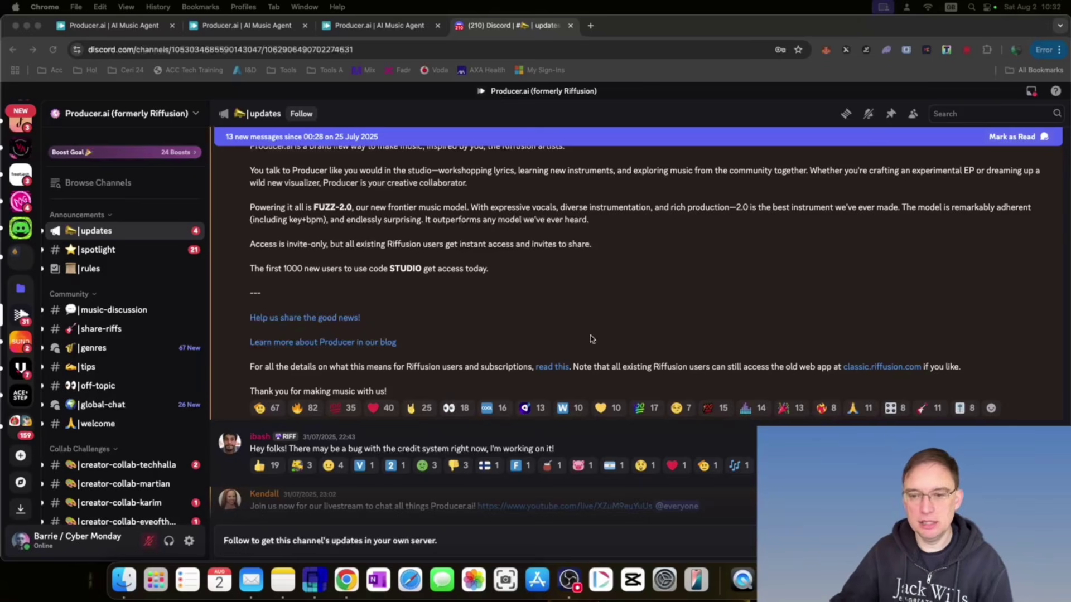
Step: Open the classic.riffusion.com link from the Discord updates announcement and continue to the external site
{"action": "left_click", "coordinate": [872, 368]}
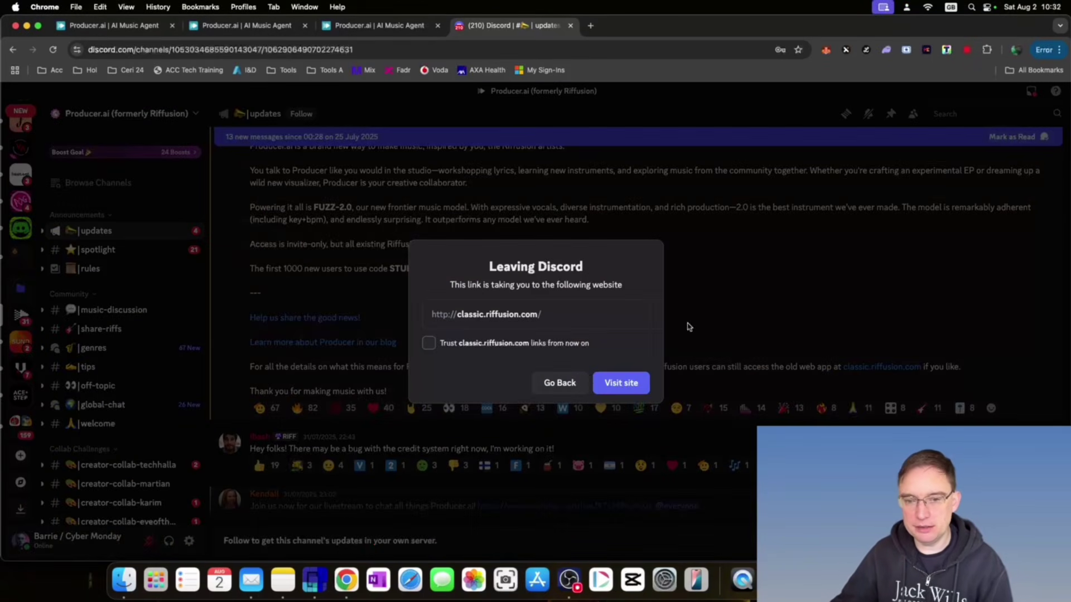
{"action": "left_click", "coordinate": [619, 384]}
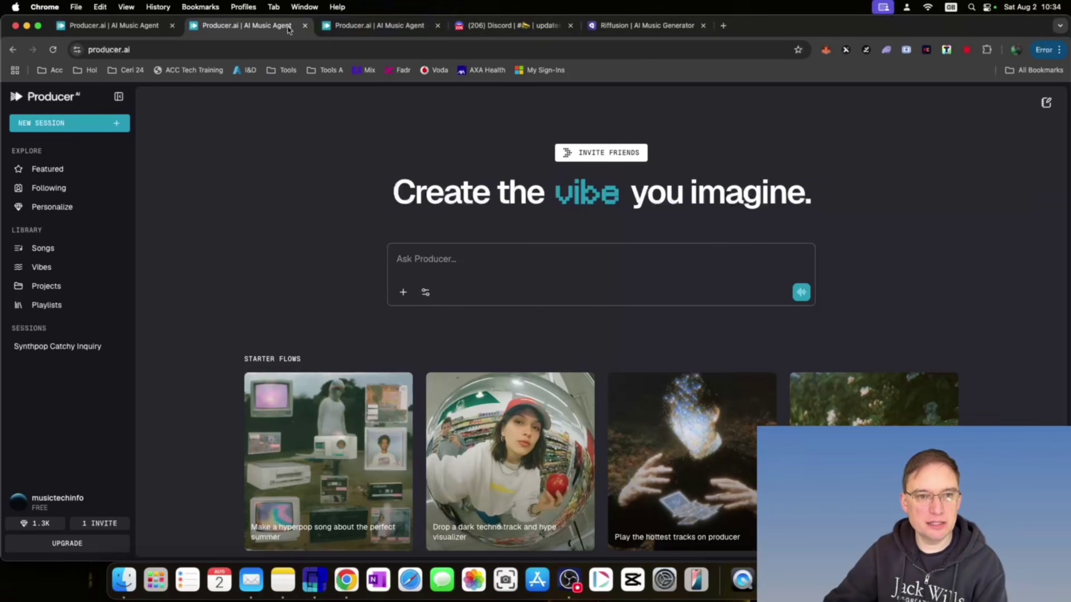
Step: Switch to the Producer.ai welcome blog post and read its introduction and the description of working with the Producer
{"action": "left_click", "coordinate": [401, 28]}
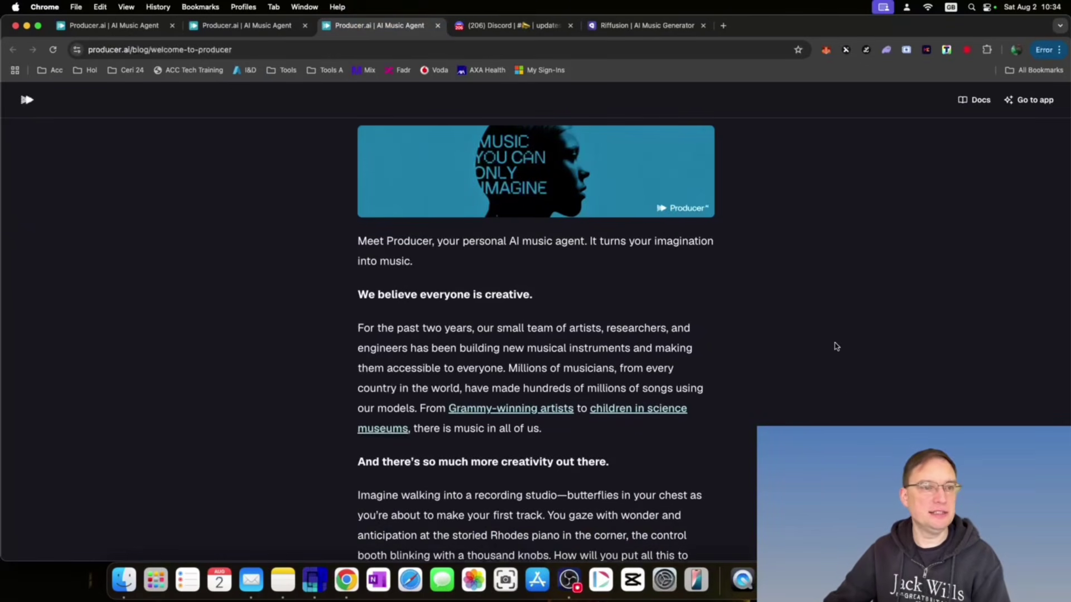
{"action": "scroll", "coordinate": [836, 347], "scroll_direction": "down", "scroll_amount": 2}
{"action": "scroll", "coordinate": [836, 346], "scroll_direction": "down", "scroll_amount": 2}
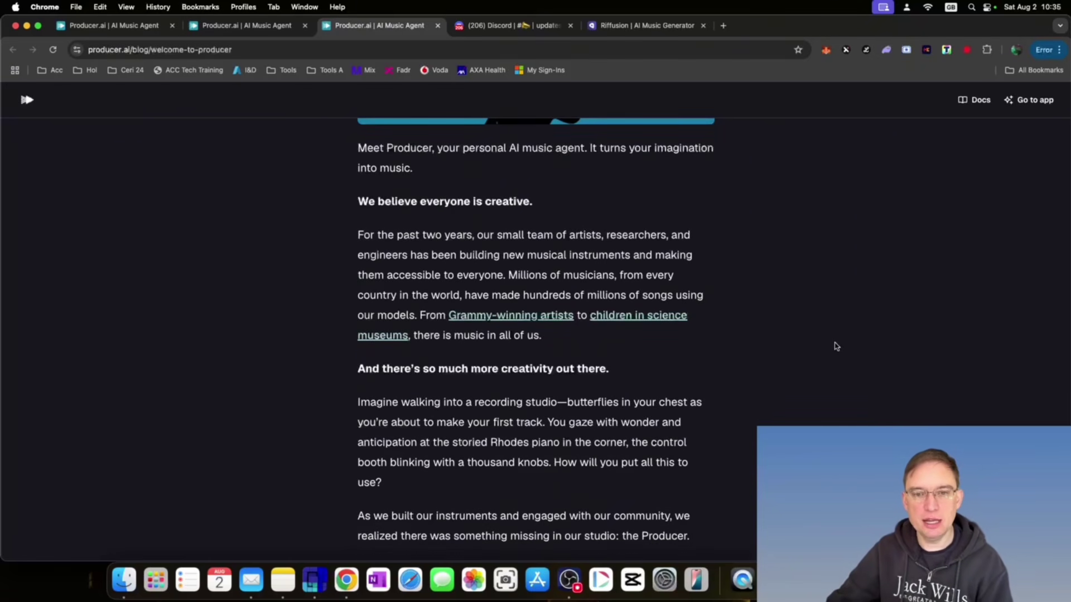
{"action": "scroll", "coordinate": [836, 346], "scroll_direction": "down", "scroll_amount": 3}
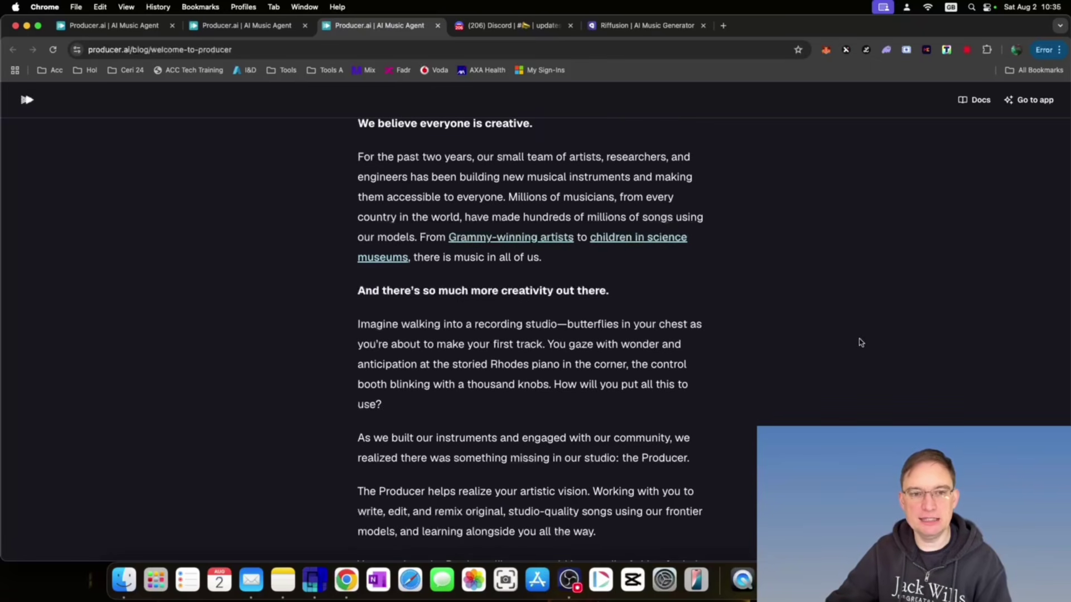
{"action": "scroll", "coordinate": [859, 342], "scroll_direction": "down", "scroll_amount": 1}
{"action": "scroll", "coordinate": [860, 342], "scroll_direction": "down", "scroll_amount": 1}
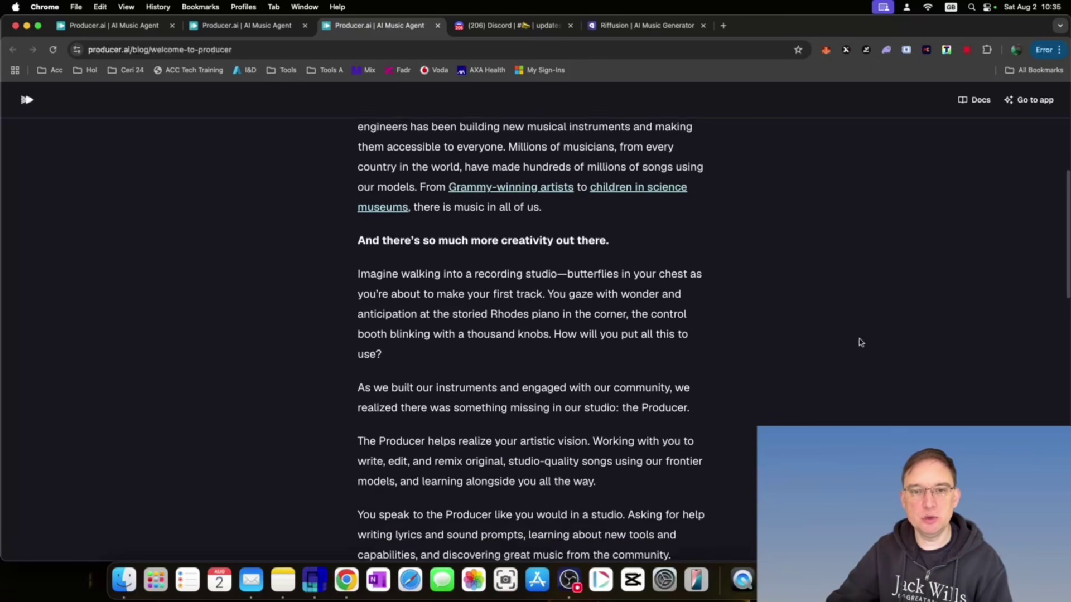
{"action": "scroll", "coordinate": [859, 342], "scroll_direction": "up", "scroll_amount": 1}
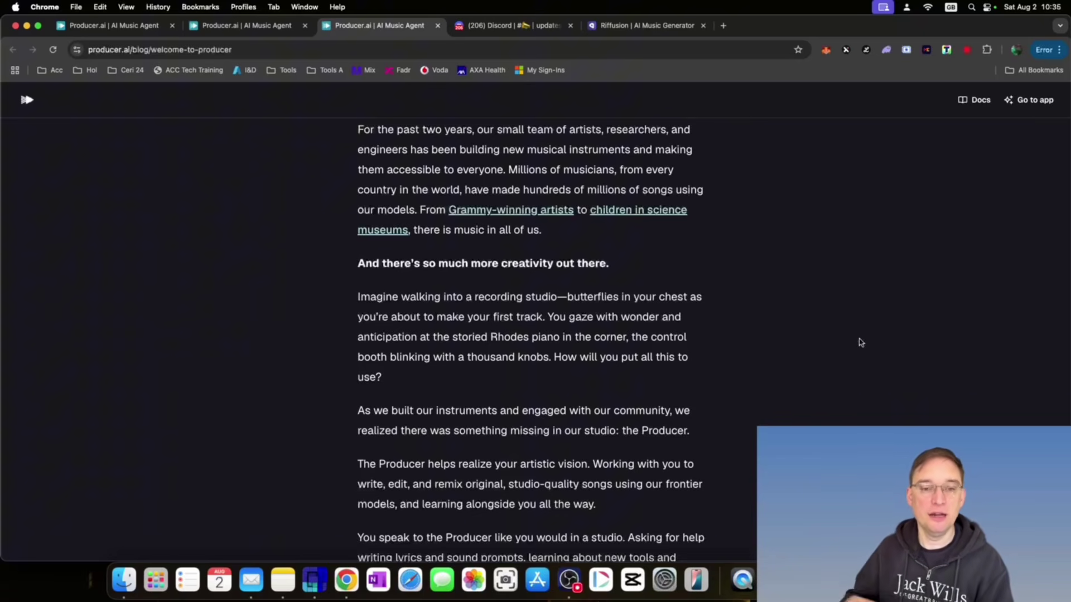
{"action": "scroll", "coordinate": [860, 342], "scroll_direction": "down", "scroll_amount": 3}
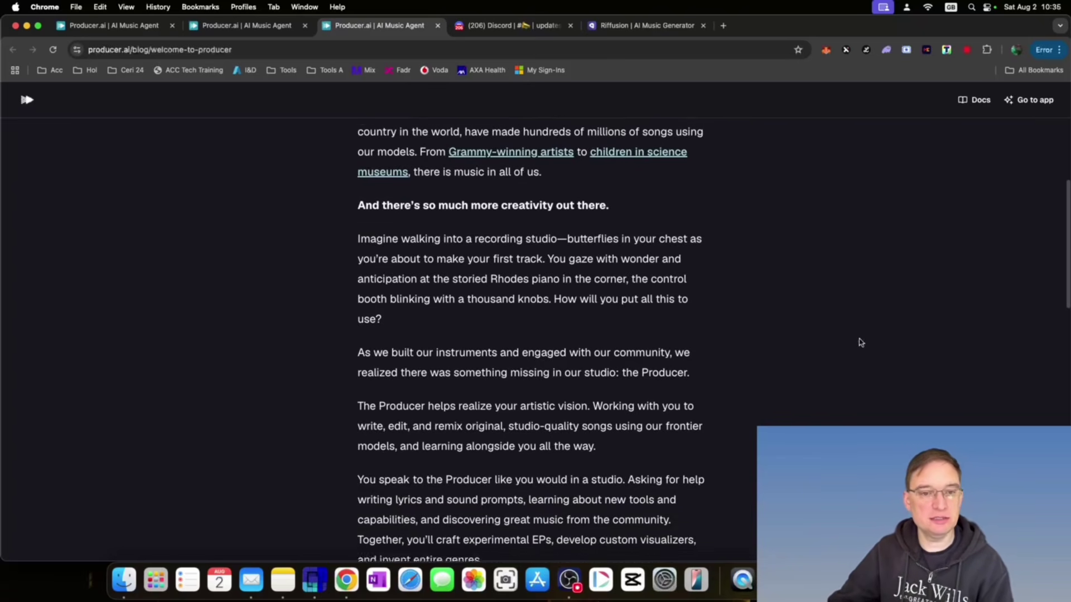
{"action": "scroll", "coordinate": [860, 342], "scroll_direction": "down", "scroll_amount": 1}
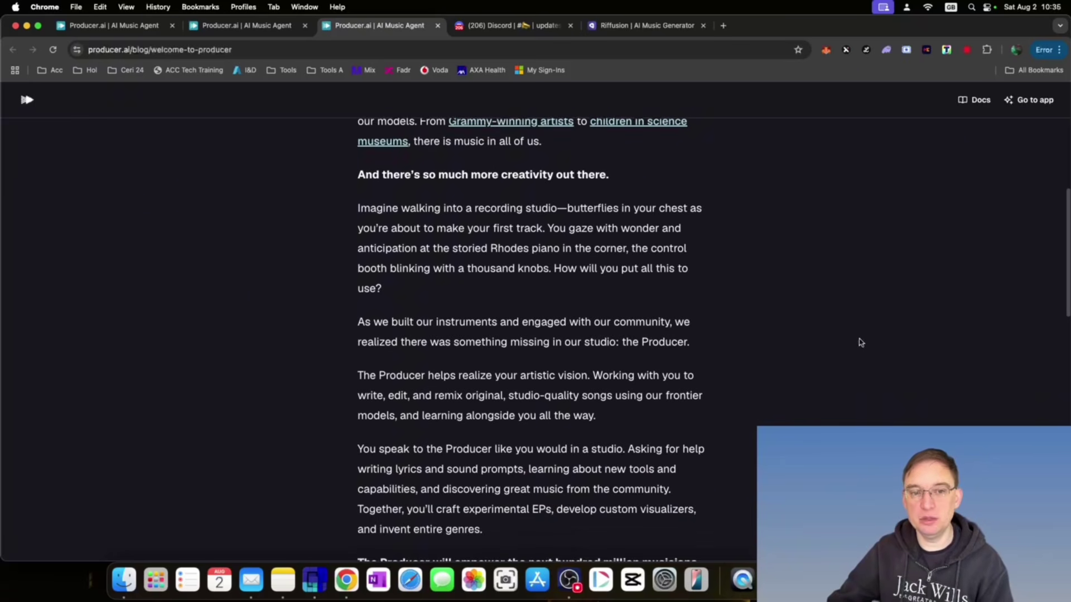
{"action": "scroll", "coordinate": [859, 342], "scroll_direction": "down", "scroll_amount": 3}
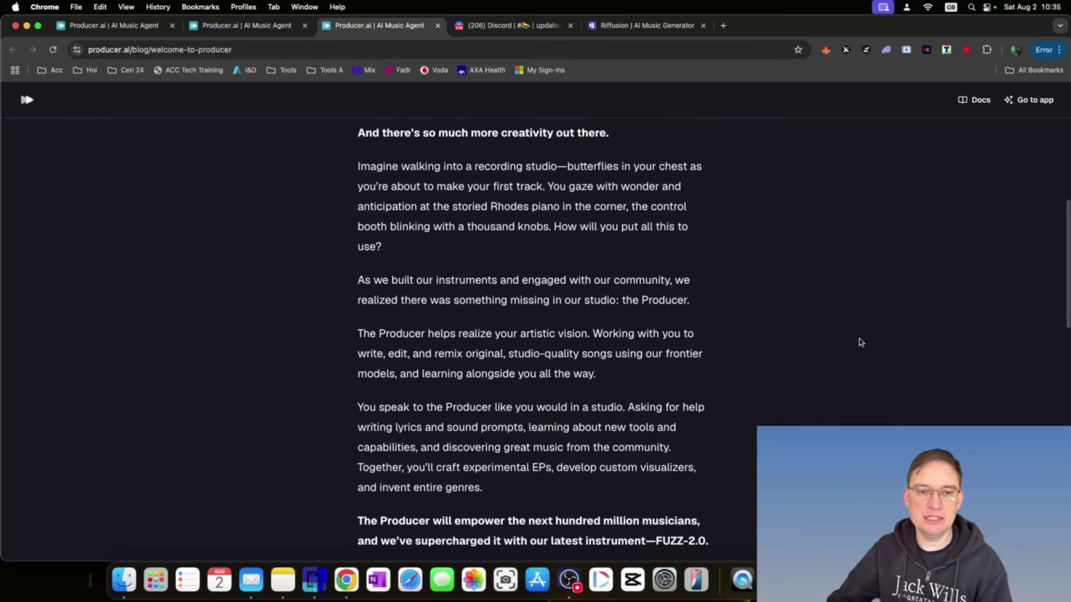
{"action": "scroll", "coordinate": [859, 342], "scroll_direction": "down", "scroll_amount": 1}
{"action": "scroll", "coordinate": [859, 342], "scroll_direction": "down", "scroll_amount": 1}
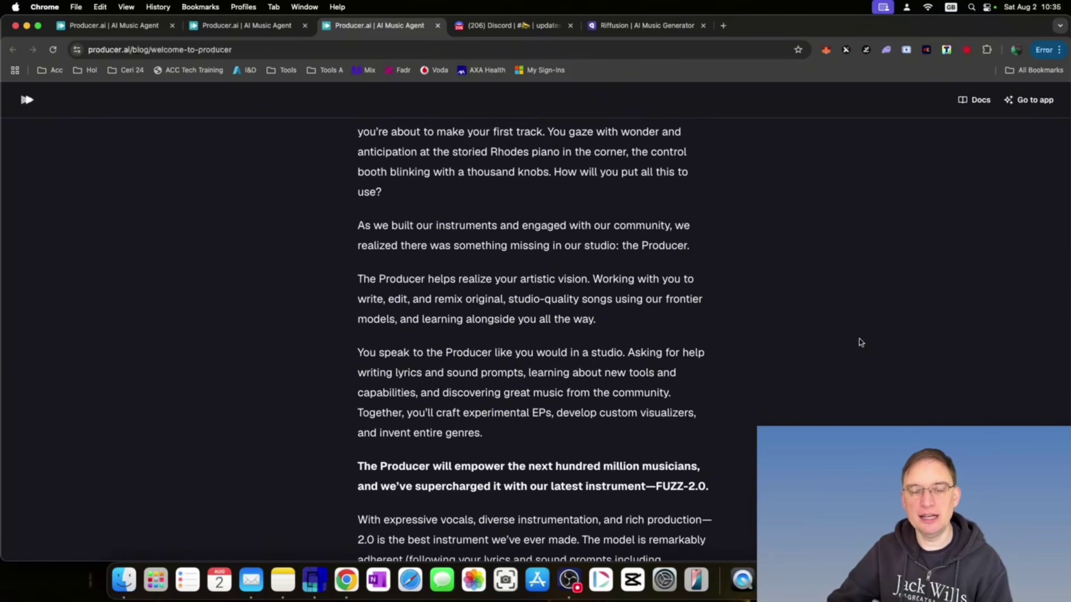
{"action": "scroll", "coordinate": [859, 342], "scroll_direction": "down", "scroll_amount": 1}
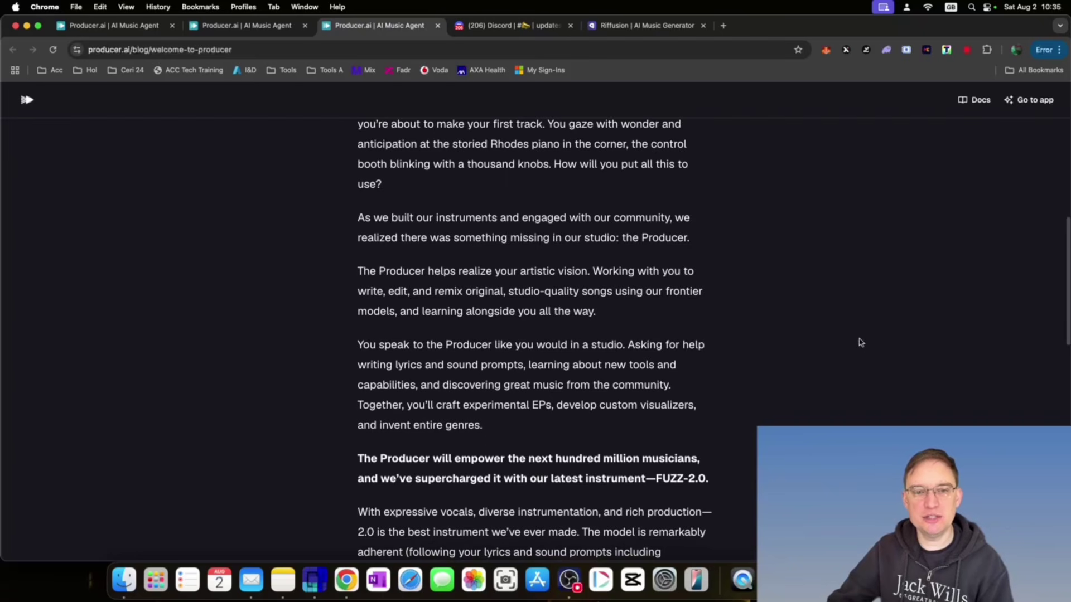
{"action": "scroll", "coordinate": [859, 342], "scroll_direction": "down", "scroll_amount": 1}
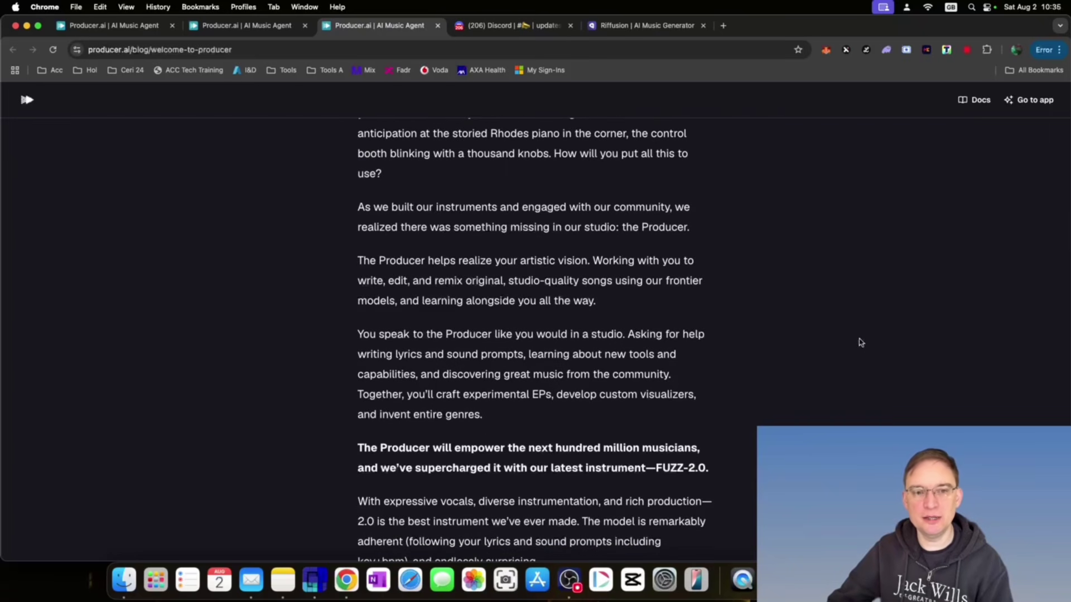
{"action": "scroll", "coordinate": [860, 342], "scroll_direction": "down", "scroll_amount": 3}
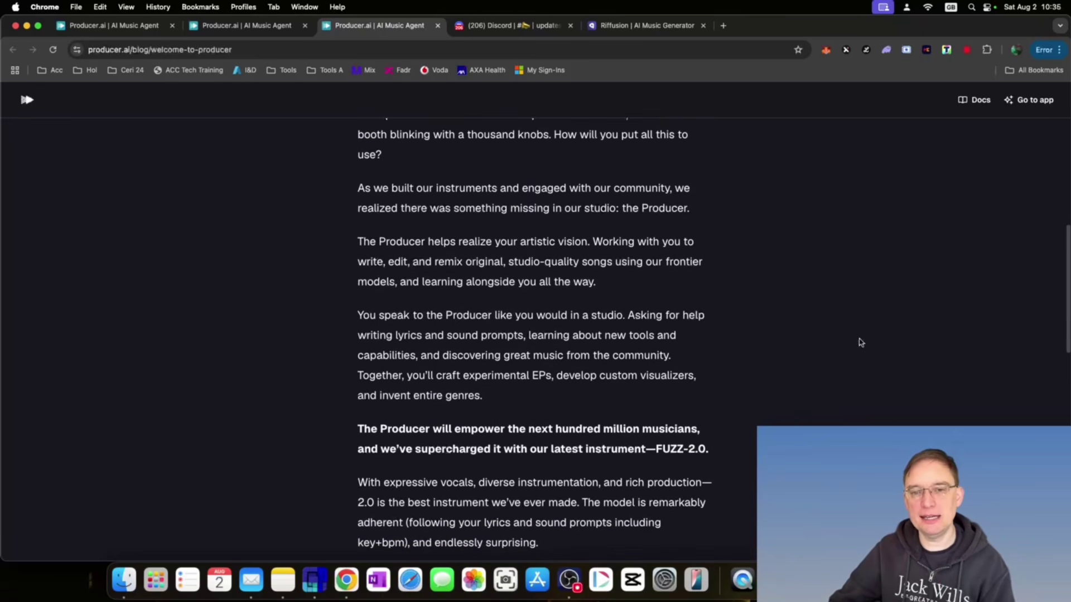
Step: Read the blog post's section on the FUZZ-2.0 model, covering its vocals, instrumentation, prompt adherence and architecture
{"action": "scroll", "coordinate": [859, 342], "scroll_direction": "down", "scroll_amount": 3}
{"action": "scroll", "coordinate": [859, 342], "scroll_direction": "down", "scroll_amount": 2}
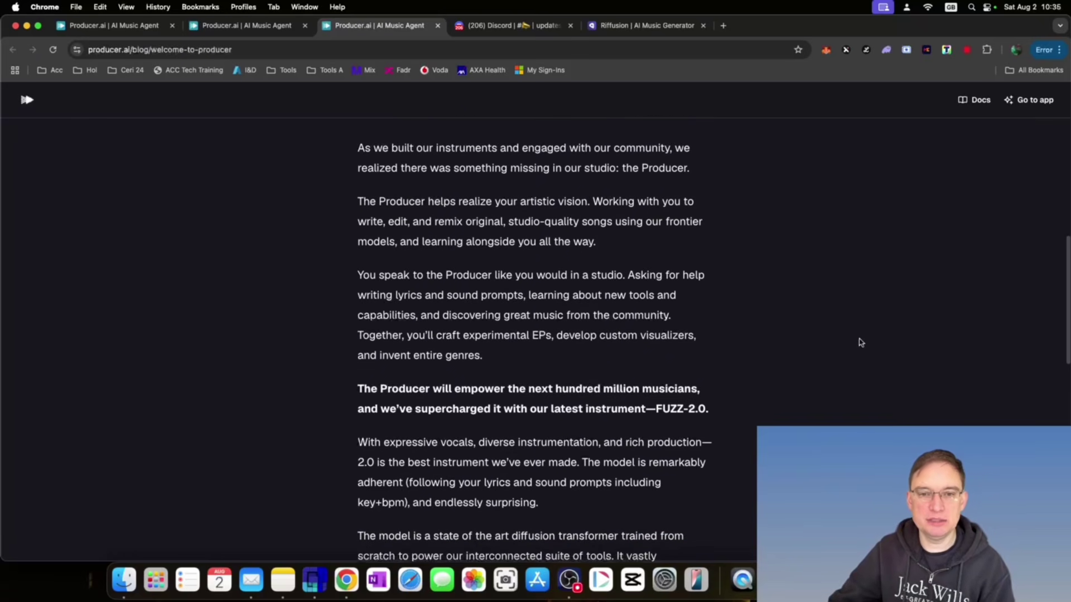
{"action": "scroll", "coordinate": [859, 342], "scroll_direction": "down", "scroll_amount": 3}
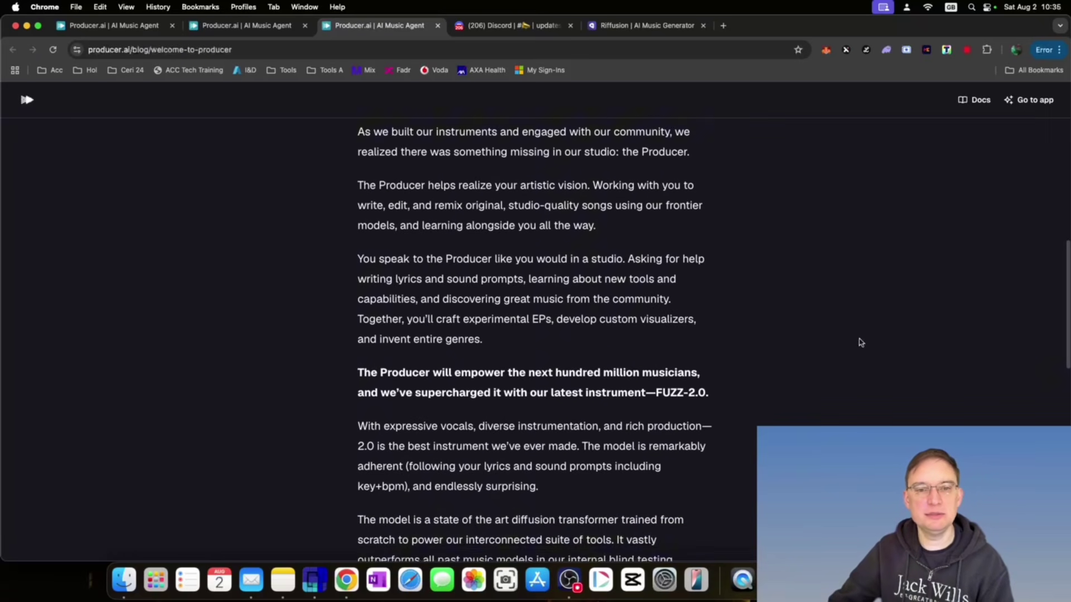
{"action": "scroll", "coordinate": [861, 342], "scroll_direction": "down", "scroll_amount": 3}
{"action": "scroll", "coordinate": [859, 341], "scroll_direction": "down", "scroll_amount": 3}
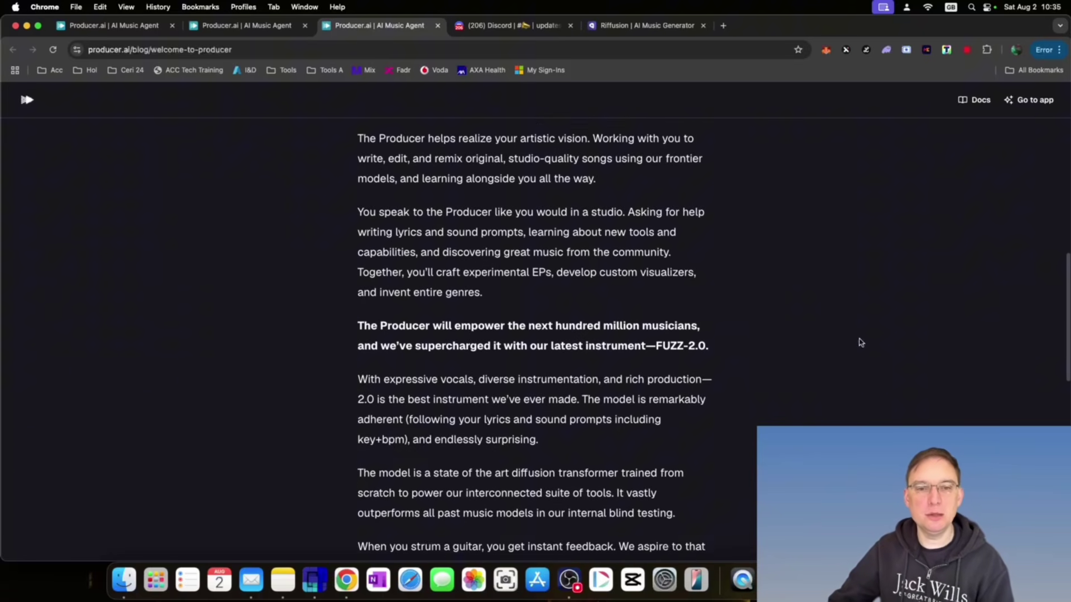
{"action": "scroll", "coordinate": [860, 342], "scroll_direction": "down", "scroll_amount": 1}
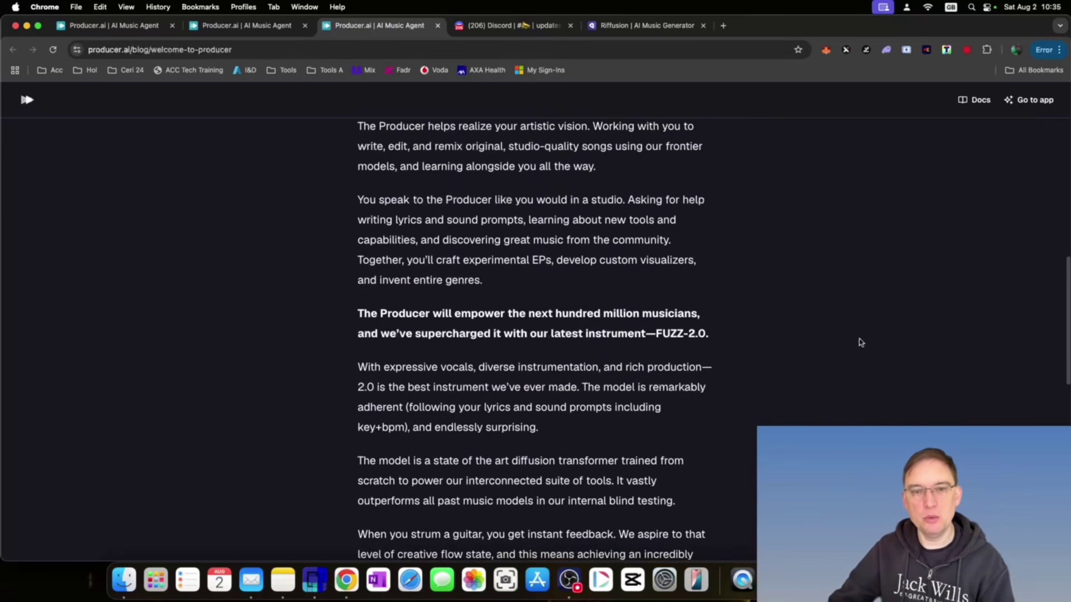
{"action": "scroll", "coordinate": [860, 342], "scroll_direction": "down", "scroll_amount": 1}
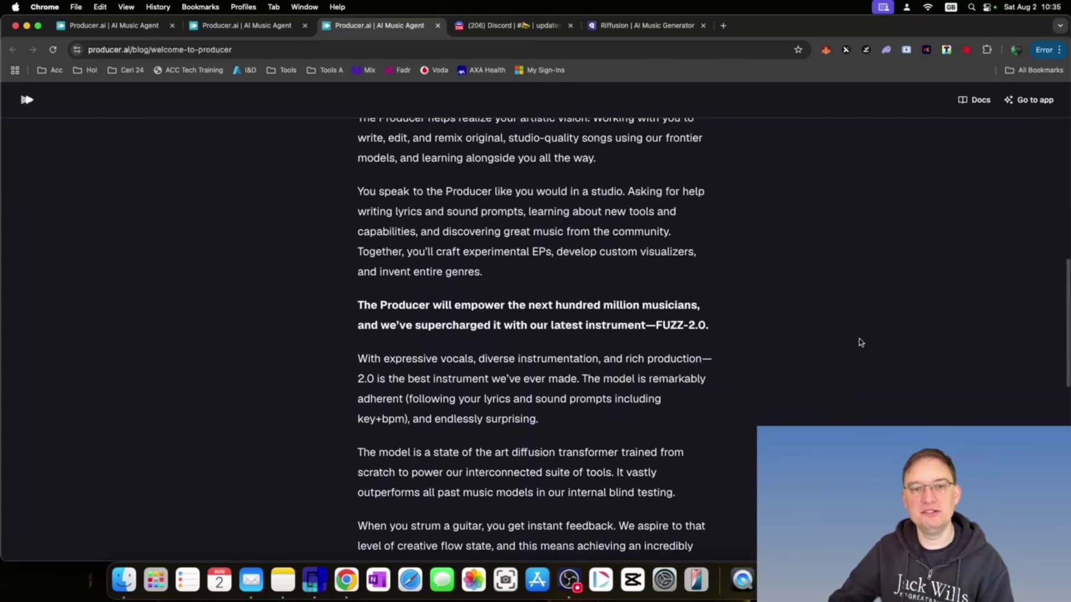
{"action": "scroll", "coordinate": [860, 341], "scroll_direction": "down", "scroll_amount": 1}
{"action": "scroll", "coordinate": [860, 342], "scroll_direction": "down", "scroll_amount": 1}
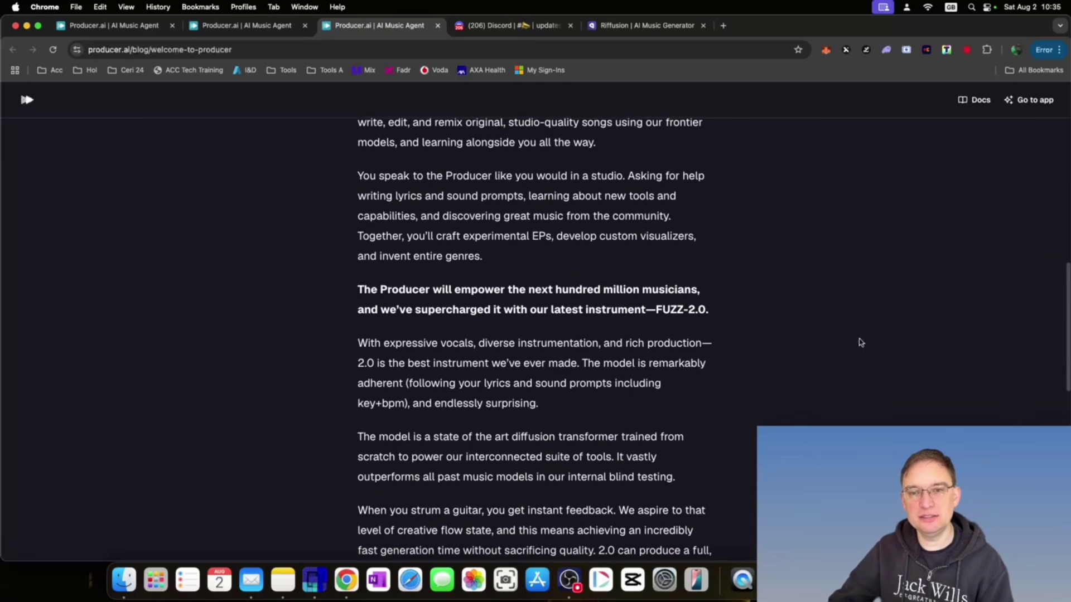
{"action": "scroll", "coordinate": [860, 342], "scroll_direction": "down", "scroll_amount": 1}
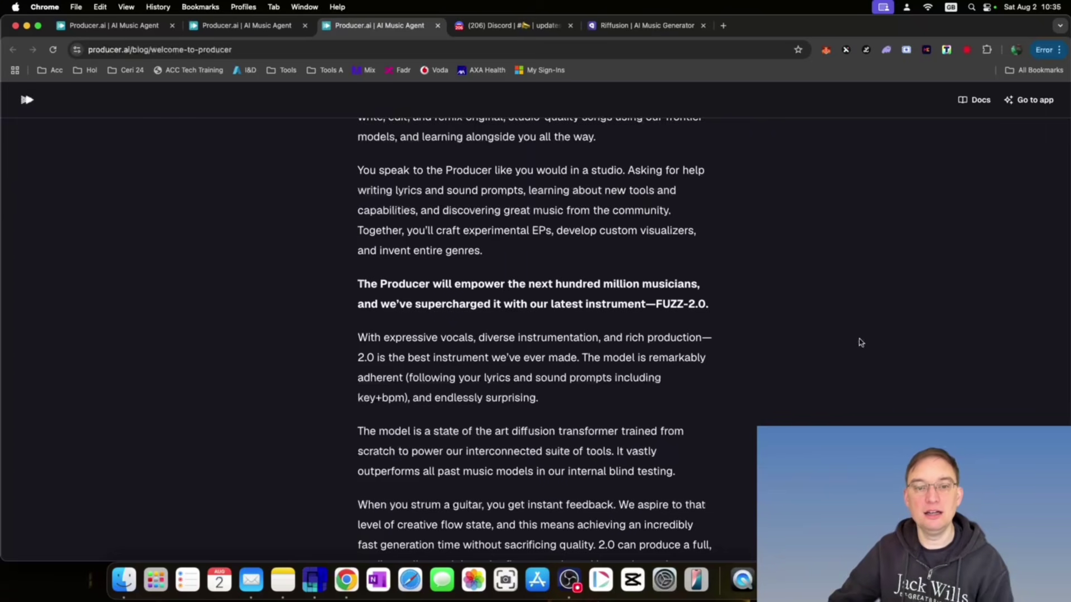
{"action": "scroll", "coordinate": [859, 342], "scroll_direction": "down", "scroll_amount": 1}
{"action": "scroll", "coordinate": [860, 342], "scroll_direction": "up", "scroll_amount": 1}
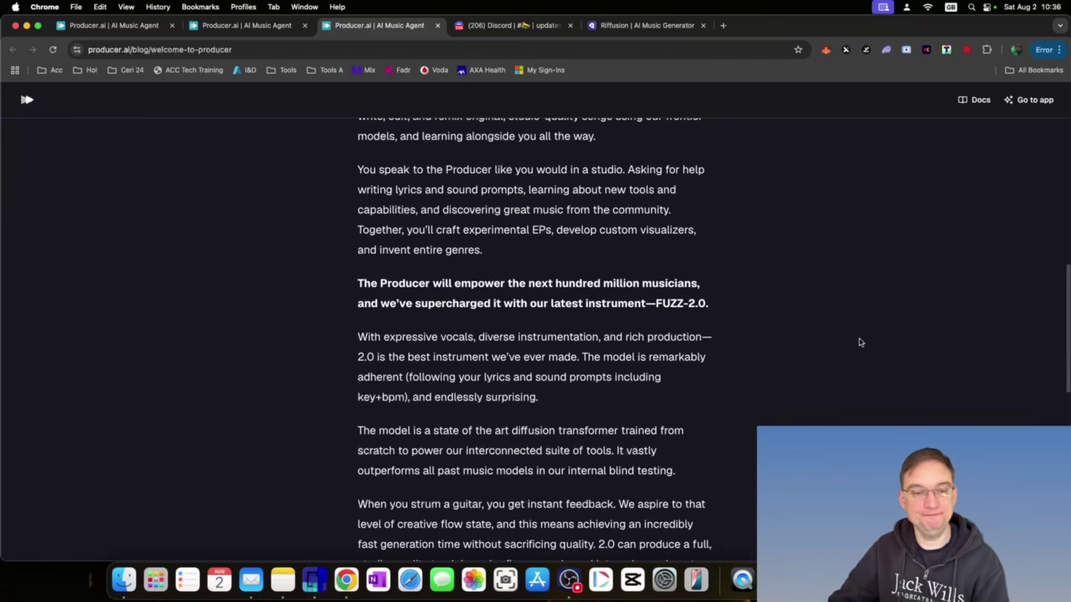
{"action": "scroll", "coordinate": [768, 333], "scroll_direction": "down", "scroll_amount": 2}
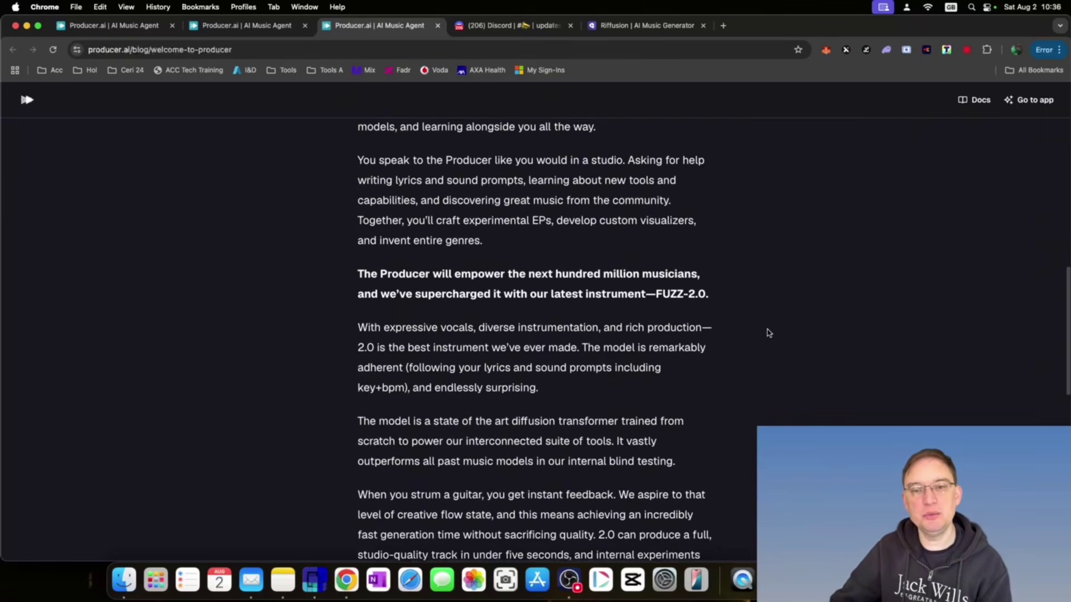
{"action": "scroll", "coordinate": [767, 333], "scroll_direction": "down", "scroll_amount": 2}
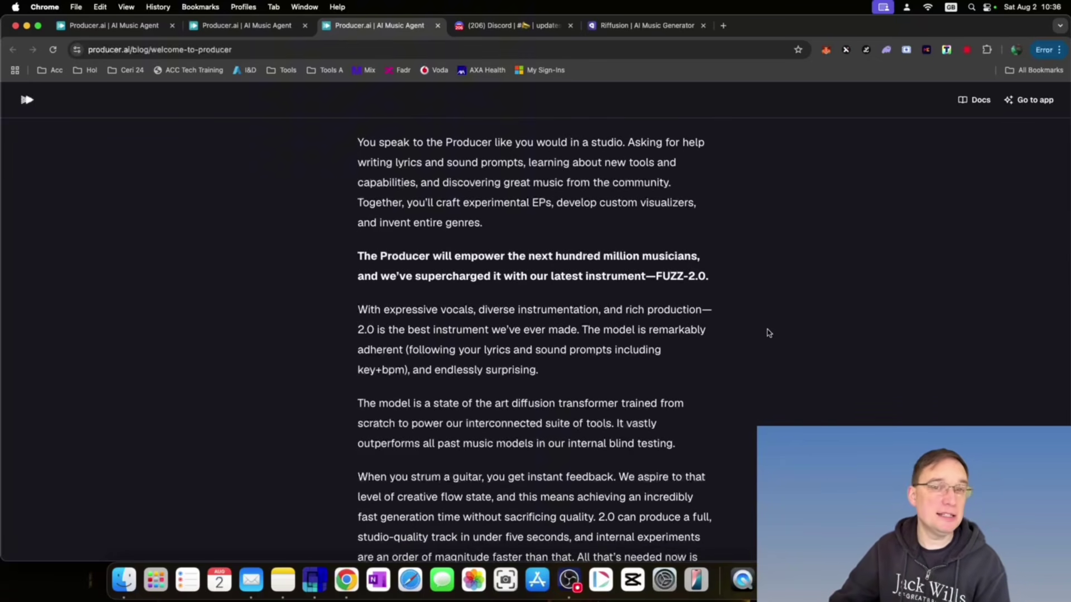
{"action": "scroll", "coordinate": [768, 333], "scroll_direction": "down", "scroll_amount": 3}
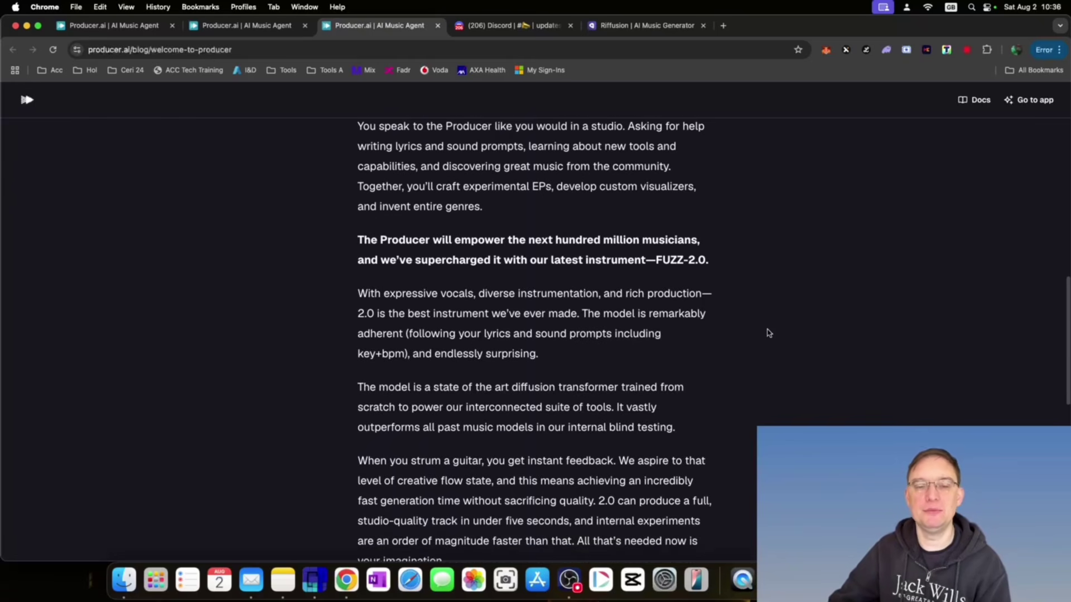
{"action": "scroll", "coordinate": [768, 333], "scroll_direction": "down", "scroll_amount": 4}
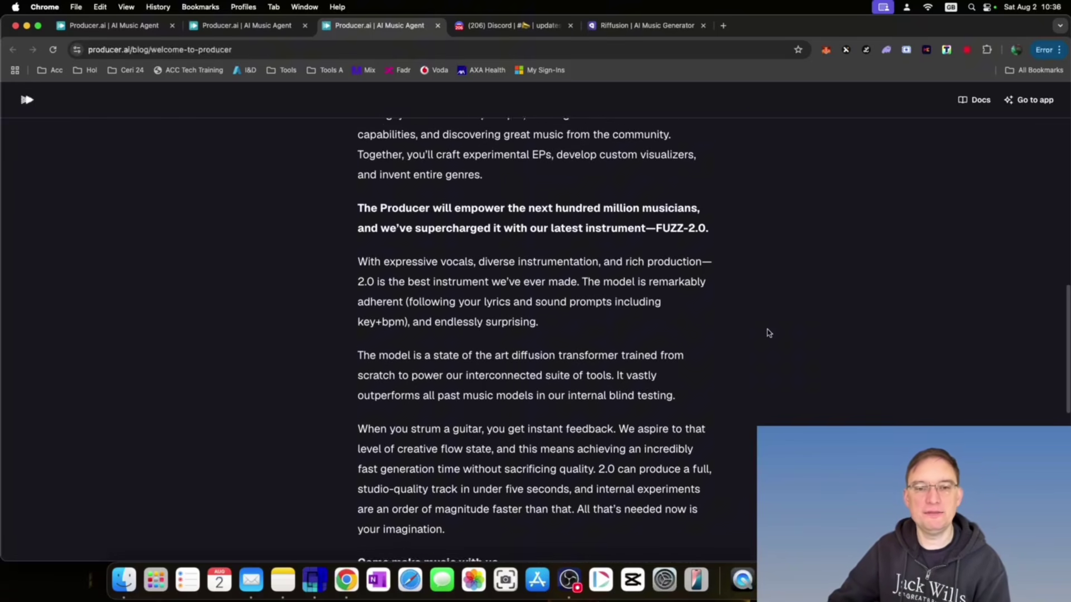
{"action": "scroll", "coordinate": [768, 333], "scroll_direction": "down", "scroll_amount": 1}
{"action": "scroll", "coordinate": [768, 332], "scroll_direction": "down", "scroll_amount": 2}
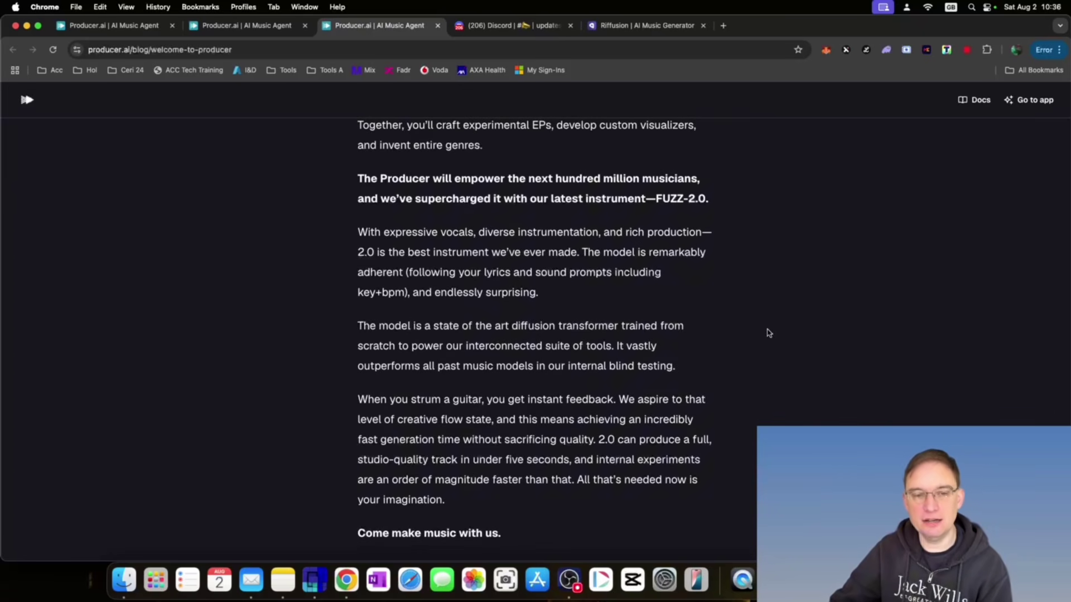
Step: Read the blog post's passages on FUZZ-2.0's model training, instant creative feedback and track generation speed
{"action": "scroll", "coordinate": [768, 333], "scroll_direction": "down", "scroll_amount": 4}
{"action": "scroll", "coordinate": [768, 333], "scroll_direction": "down", "scroll_amount": 1}
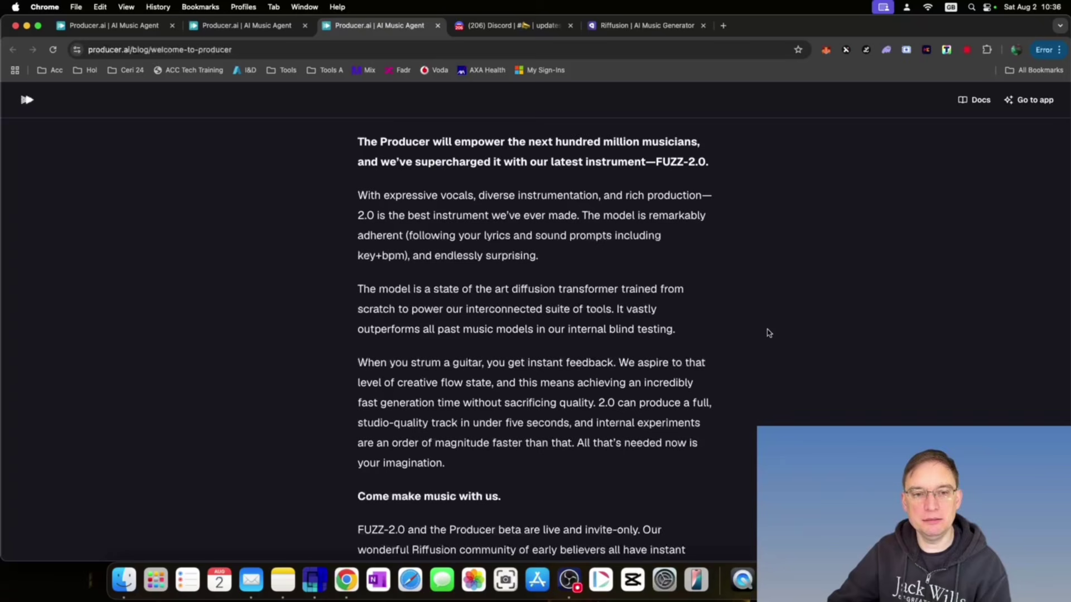
{"action": "scroll", "coordinate": [768, 333], "scroll_direction": "down", "scroll_amount": 2}
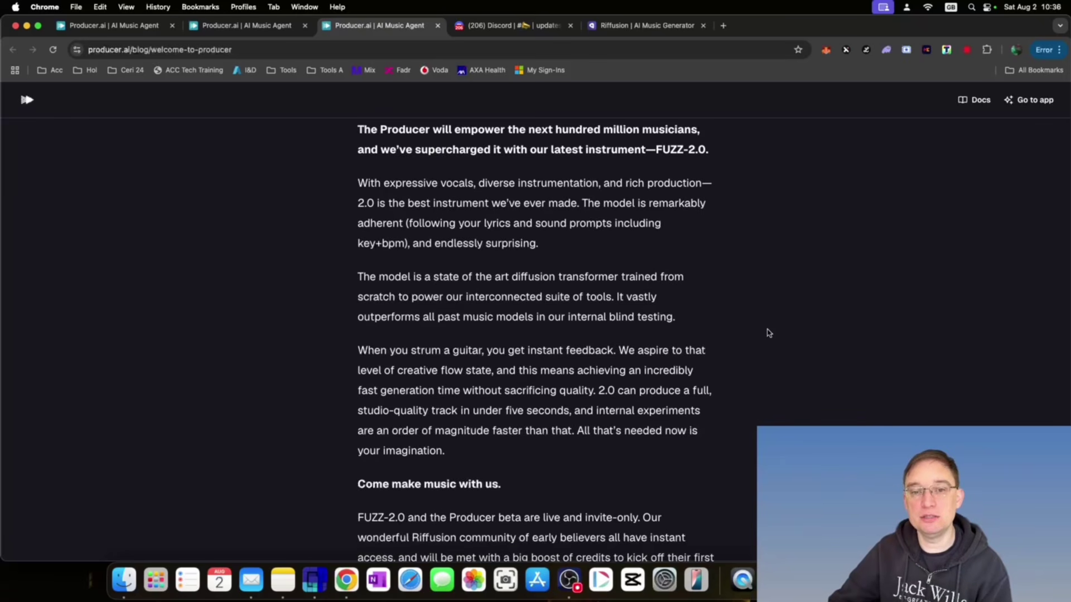
{"action": "scroll", "coordinate": [768, 333], "scroll_direction": "down", "scroll_amount": 1}
{"action": "scroll", "coordinate": [768, 333], "scroll_direction": "down", "scroll_amount": 4}
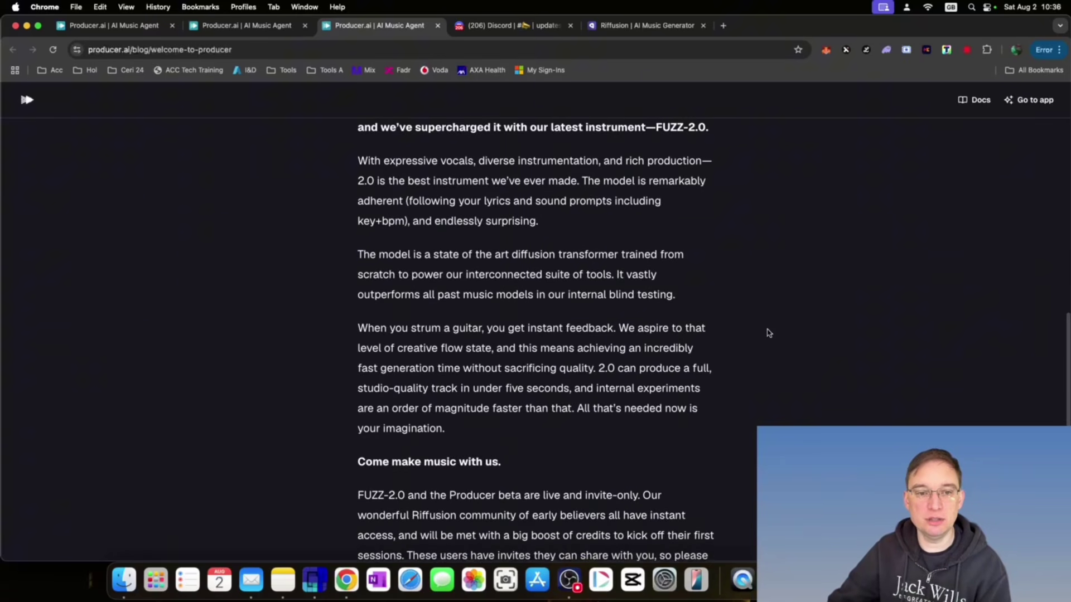
{"action": "scroll", "coordinate": [768, 333], "scroll_direction": "down", "scroll_amount": 2}
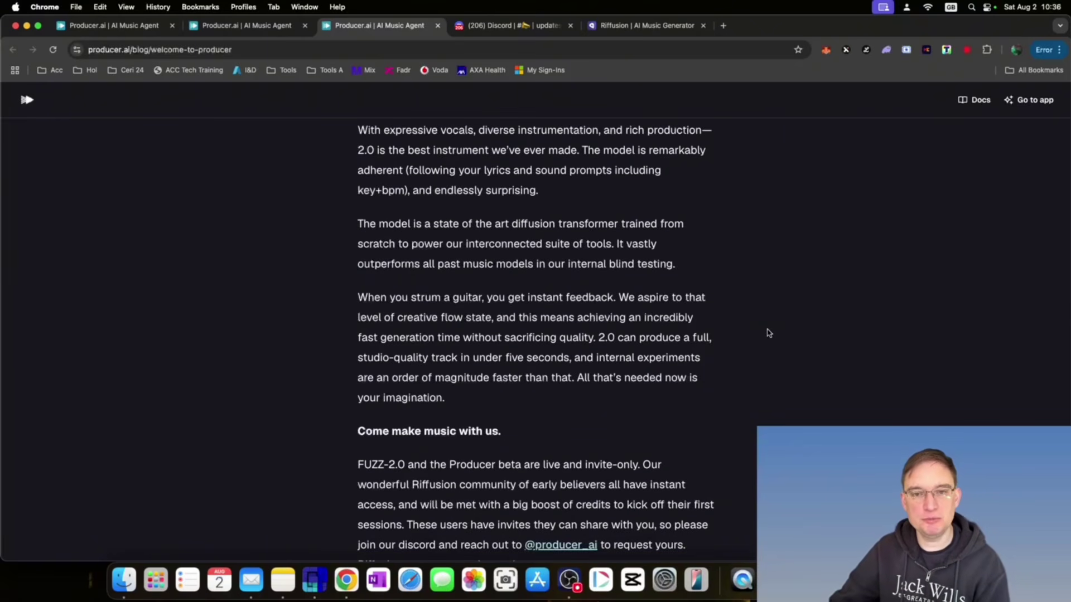
{"action": "scroll", "coordinate": [768, 333], "scroll_direction": "down", "scroll_amount": 1}
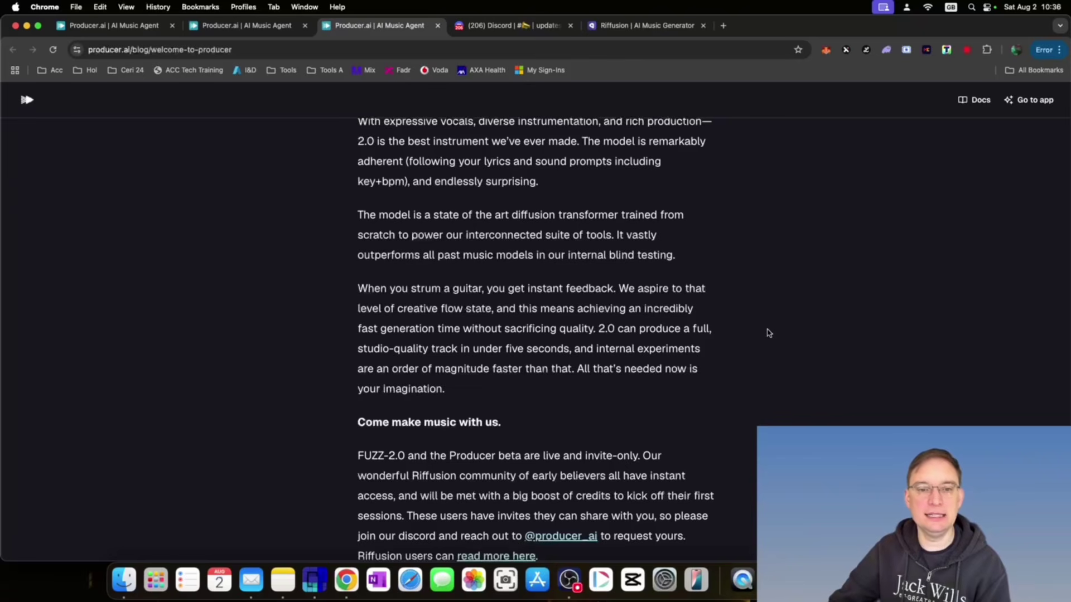
{"action": "scroll", "coordinate": [769, 333], "scroll_direction": "down", "scroll_amount": 2}
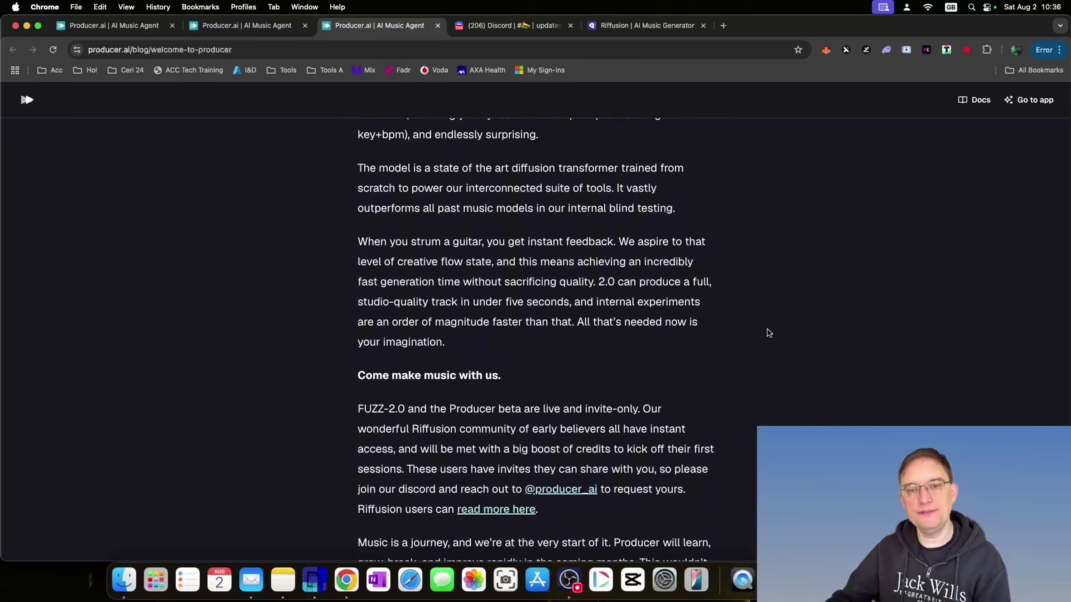
{"action": "scroll", "coordinate": [769, 333], "scroll_direction": "down", "scroll_amount": 1}
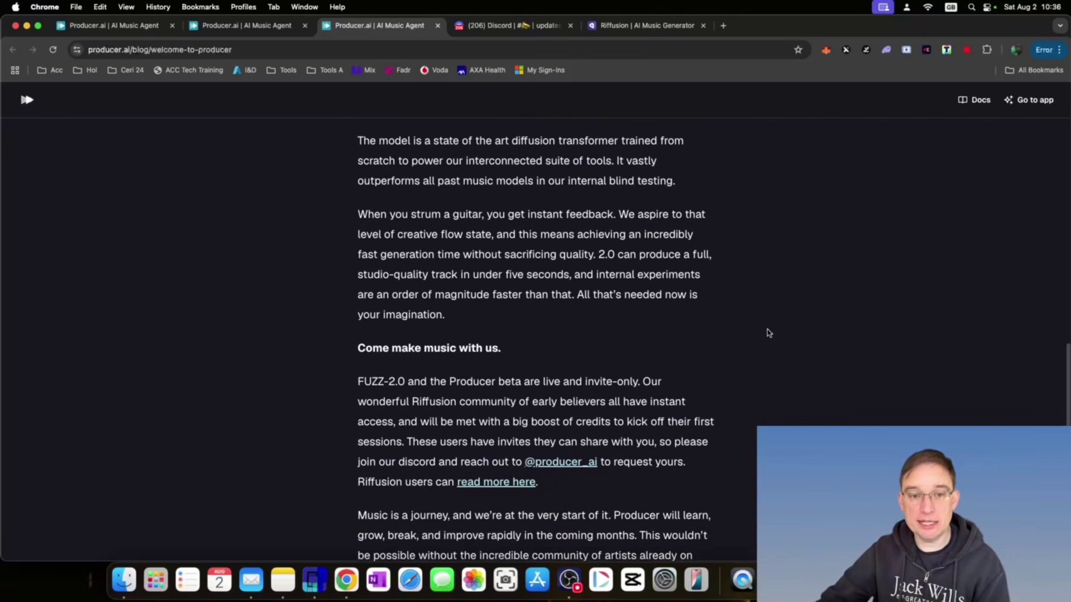
{"action": "scroll", "coordinate": [769, 333], "scroll_direction": "down", "scroll_amount": 1}
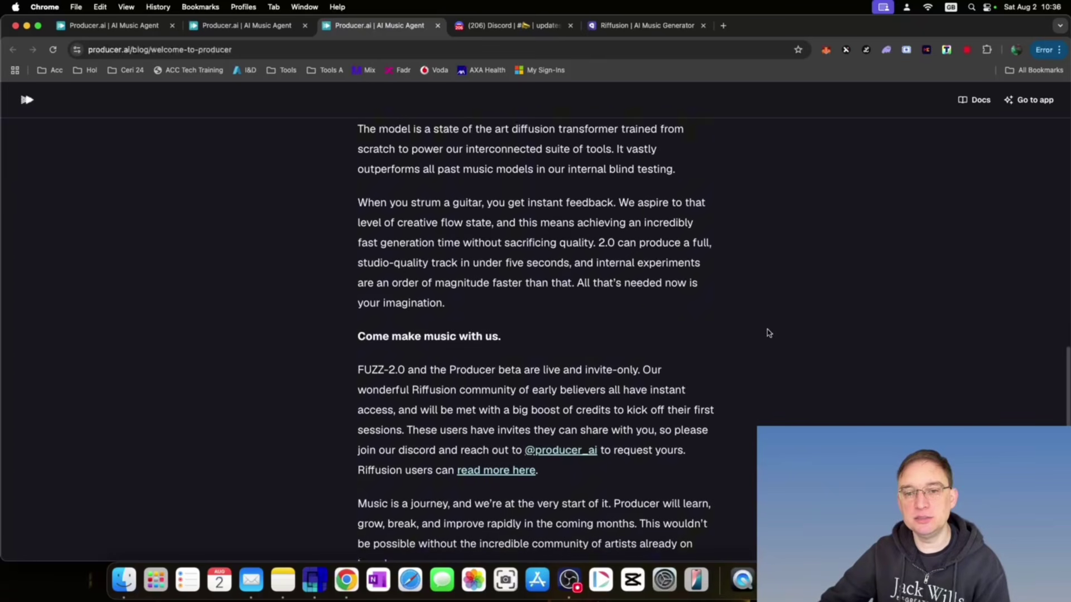
{"action": "scroll", "coordinate": [768, 333], "scroll_direction": "down", "scroll_amount": 1}
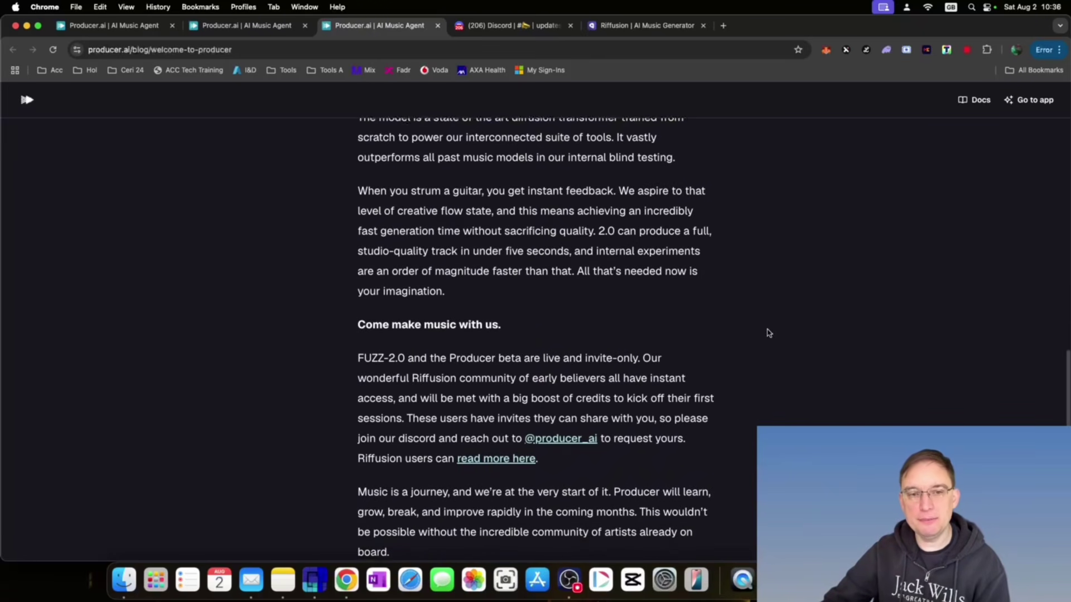
{"action": "scroll", "coordinate": [769, 333], "scroll_direction": "down", "scroll_amount": 2}
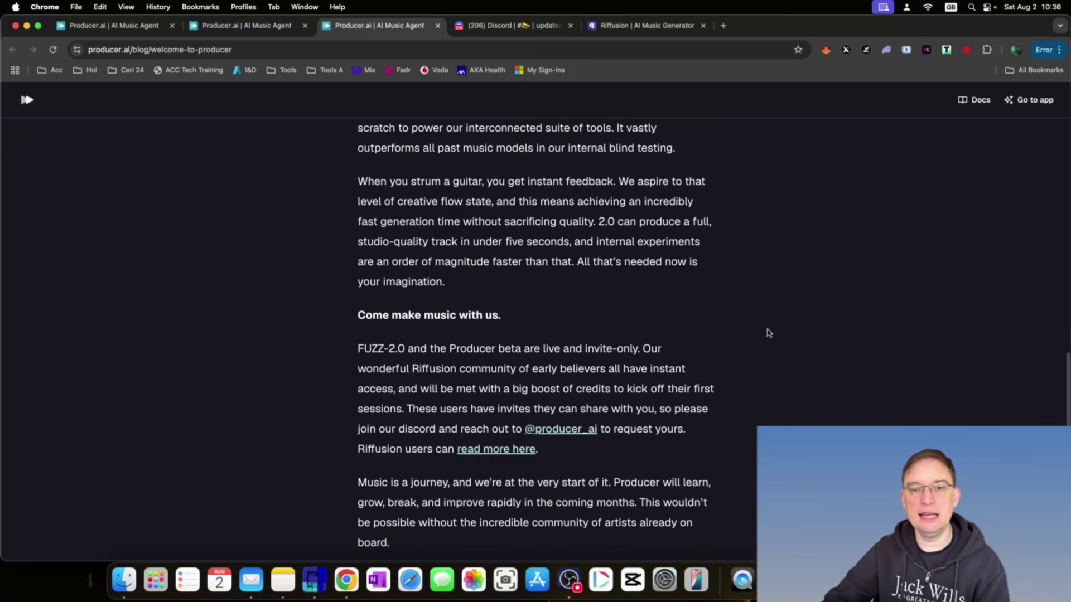
{"action": "scroll", "coordinate": [768, 333], "scroll_direction": "up", "scroll_amount": 3}
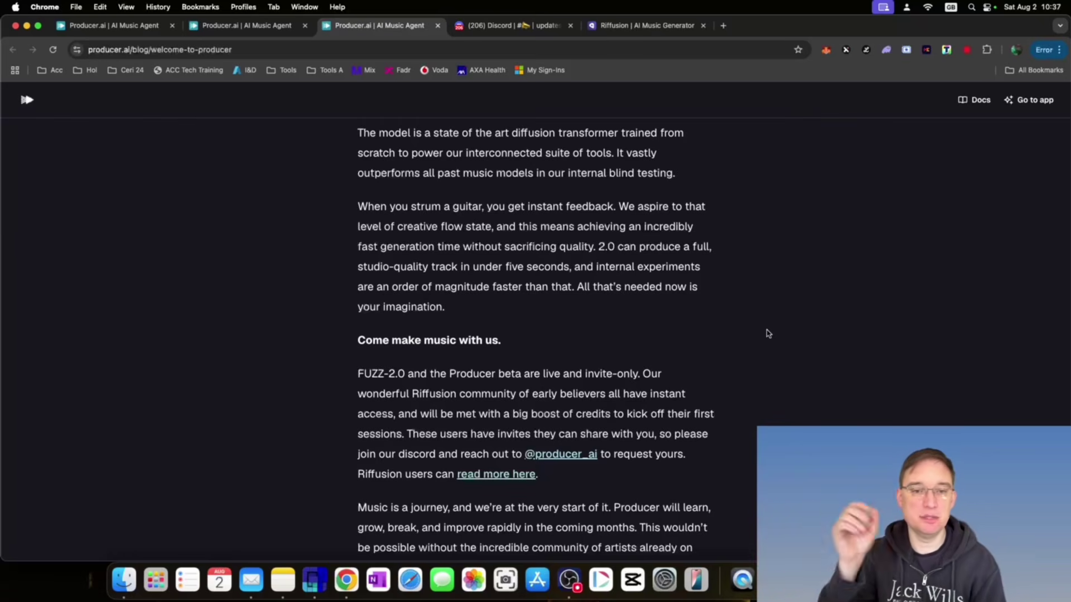
Step: Read the blog post's "Come make music with us" section on beta access and invites, through the closing thanks and footer
{"action": "scroll", "coordinate": [768, 334], "scroll_direction": "down", "scroll_amount": 2}
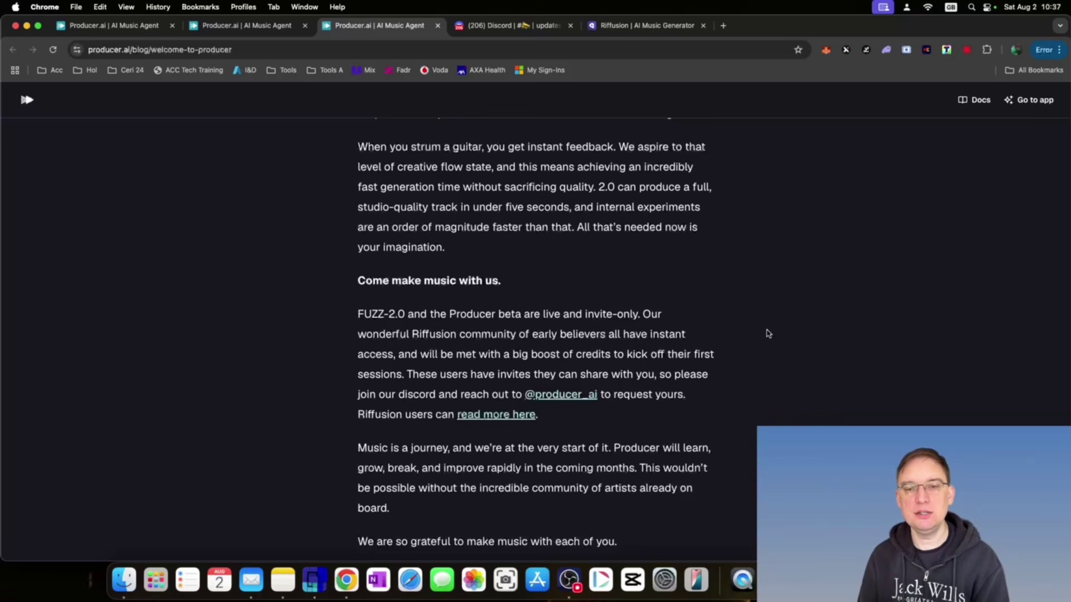
{"action": "scroll", "coordinate": [767, 333], "scroll_direction": "down", "scroll_amount": 2}
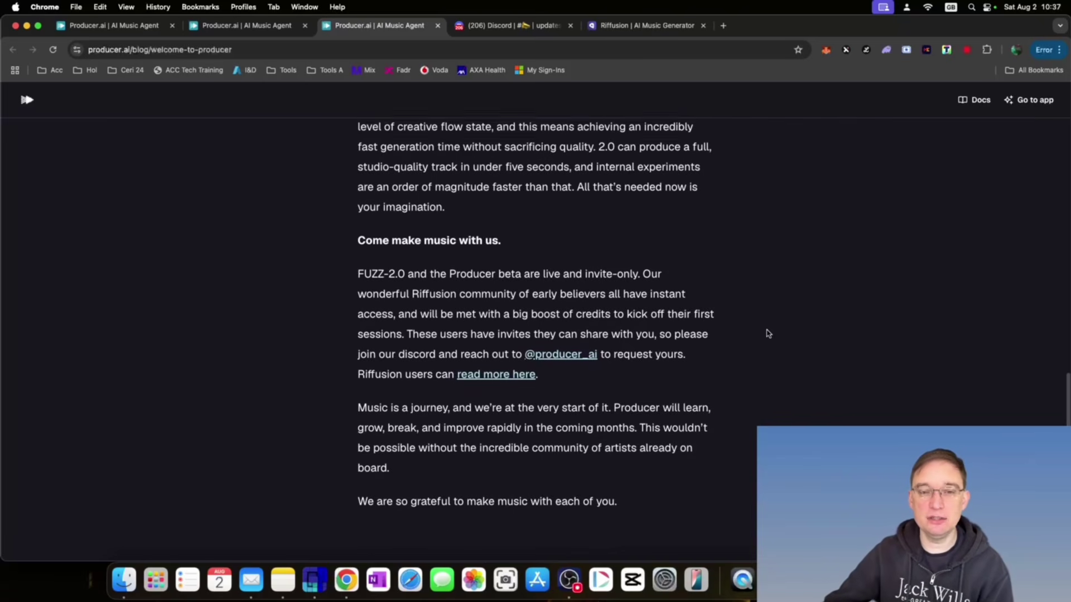
{"action": "scroll", "coordinate": [767, 333], "scroll_direction": "down", "scroll_amount": 1}
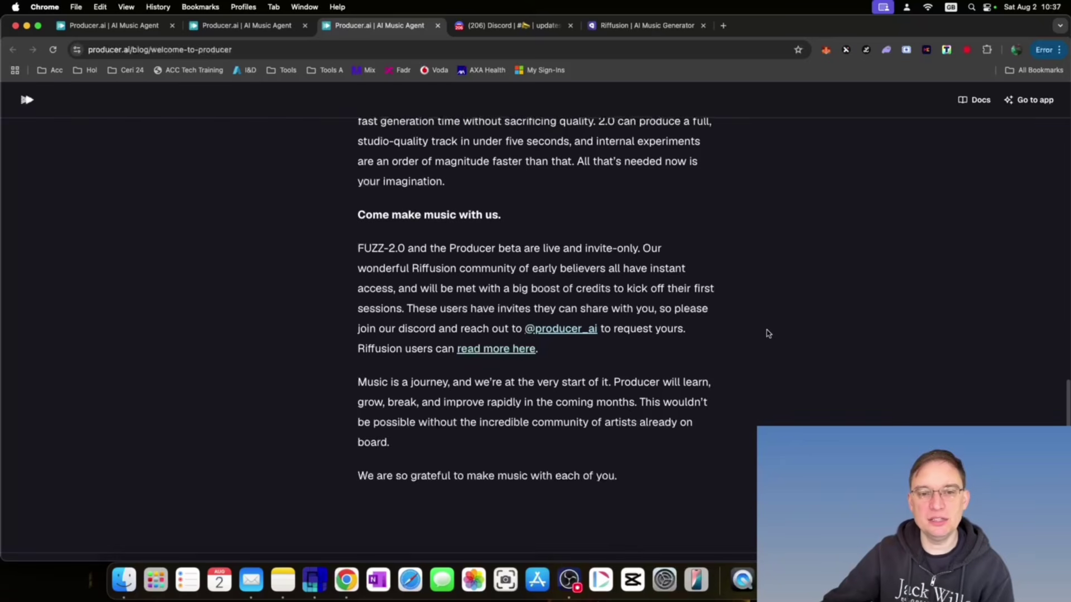
{"action": "scroll", "coordinate": [766, 334], "scroll_direction": "down", "scroll_amount": 1}
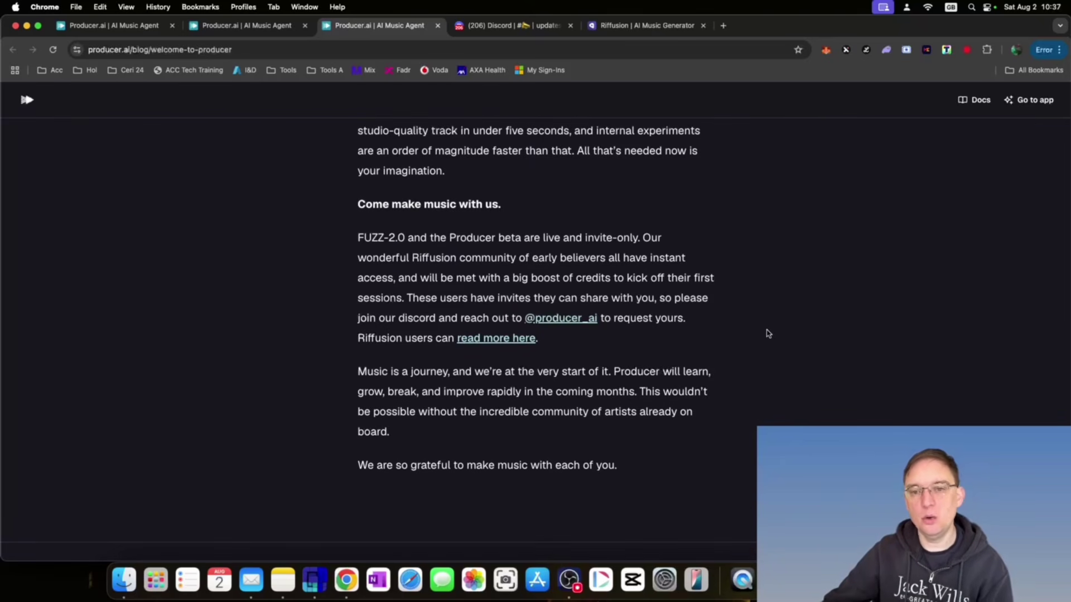
{"action": "scroll", "coordinate": [767, 333], "scroll_direction": "down", "scroll_amount": 2}
{"action": "scroll", "coordinate": [768, 333], "scroll_direction": "down", "scroll_amount": 5}
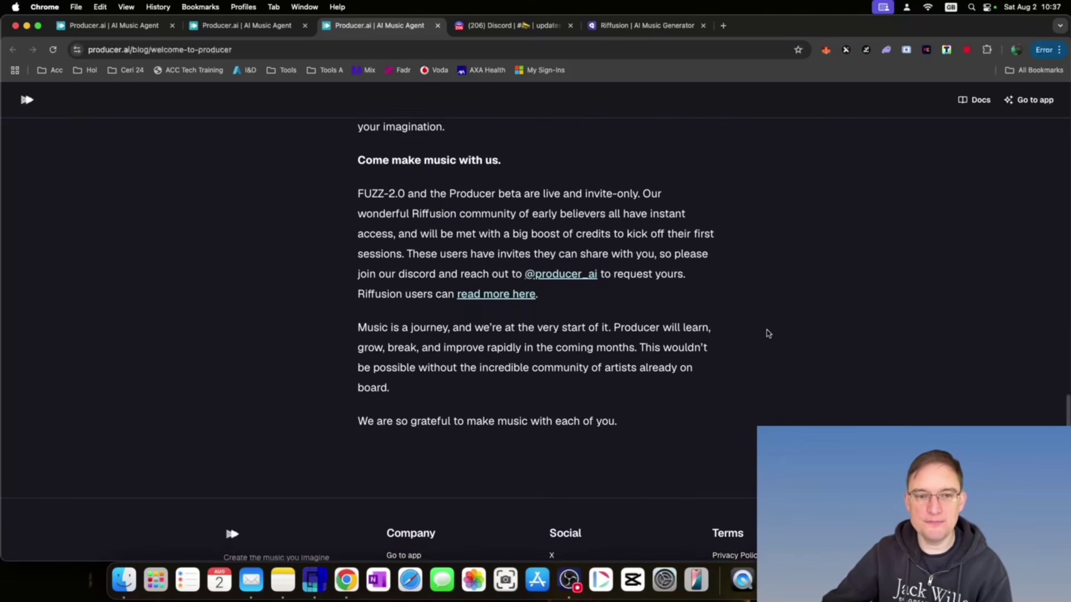
{"action": "scroll", "coordinate": [768, 334], "scroll_direction": "down", "scroll_amount": 2}
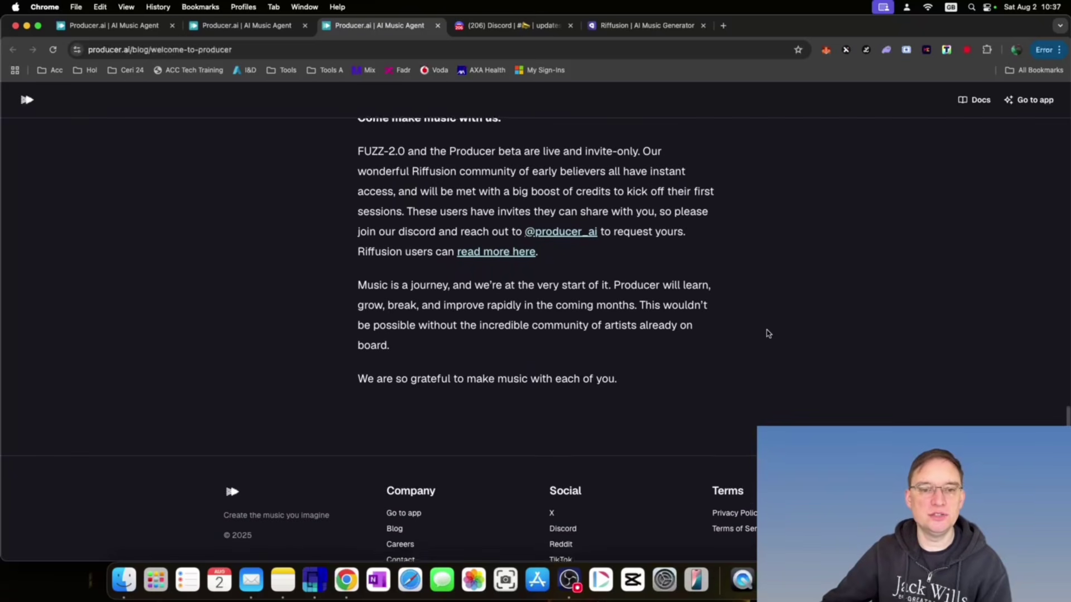
{"action": "scroll", "coordinate": [768, 334], "scroll_direction": "down", "scroll_amount": 1}
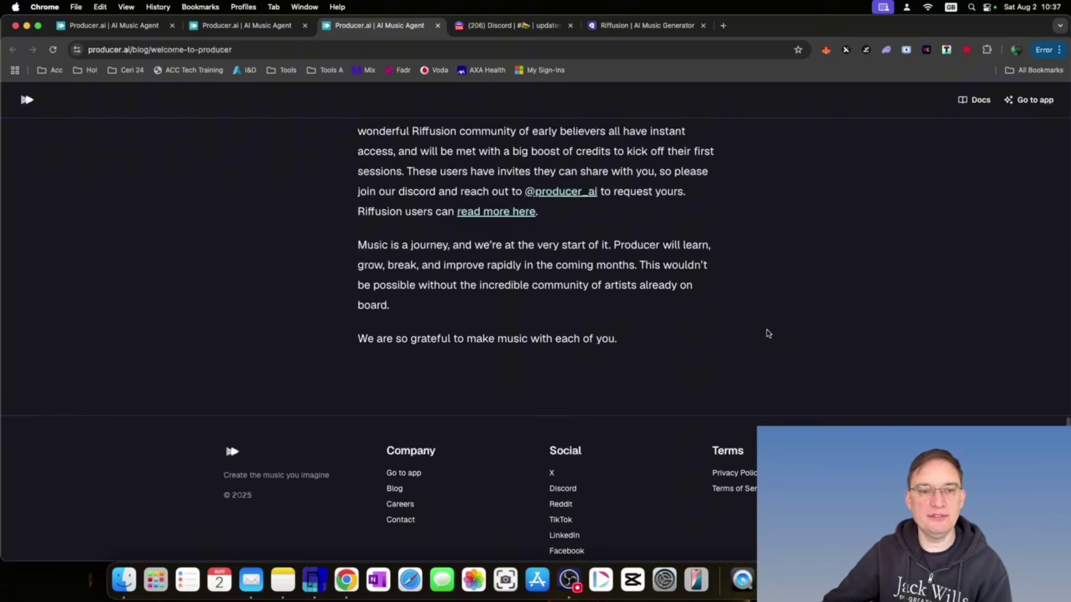
{"action": "scroll", "coordinate": [768, 333], "scroll_direction": "down", "scroll_amount": 1}
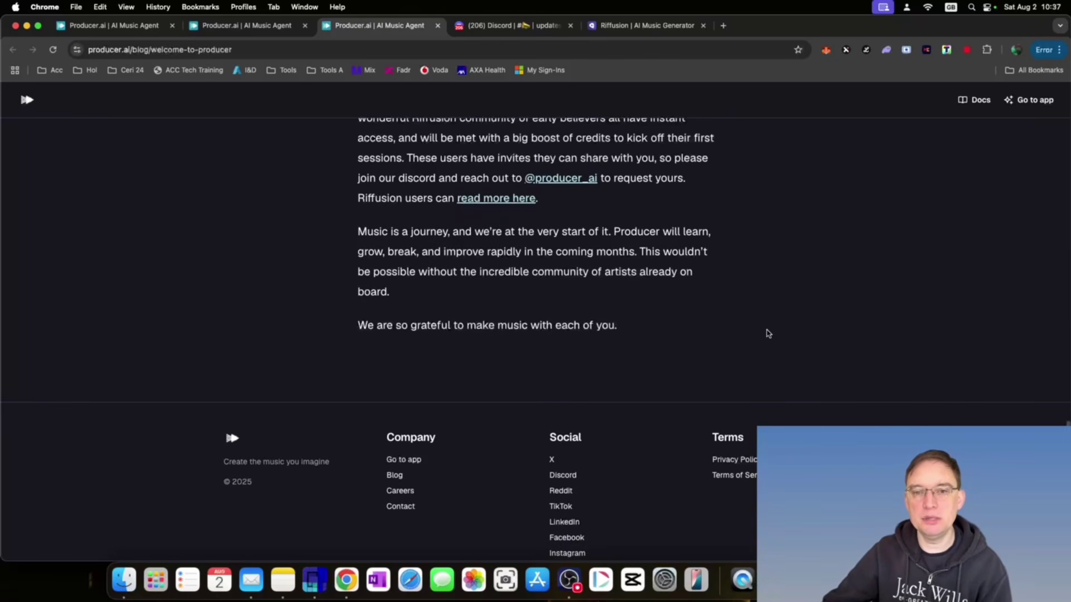
{"action": "scroll", "coordinate": [768, 333], "scroll_direction": "down", "scroll_amount": 2}
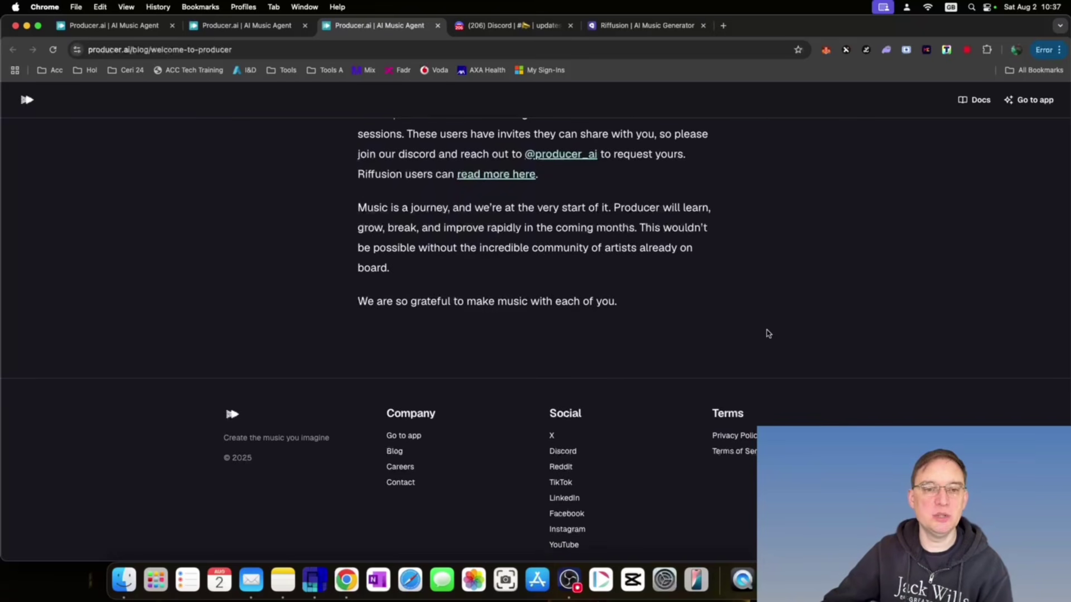
{"action": "scroll", "coordinate": [767, 333], "scroll_direction": "down", "scroll_amount": 1}
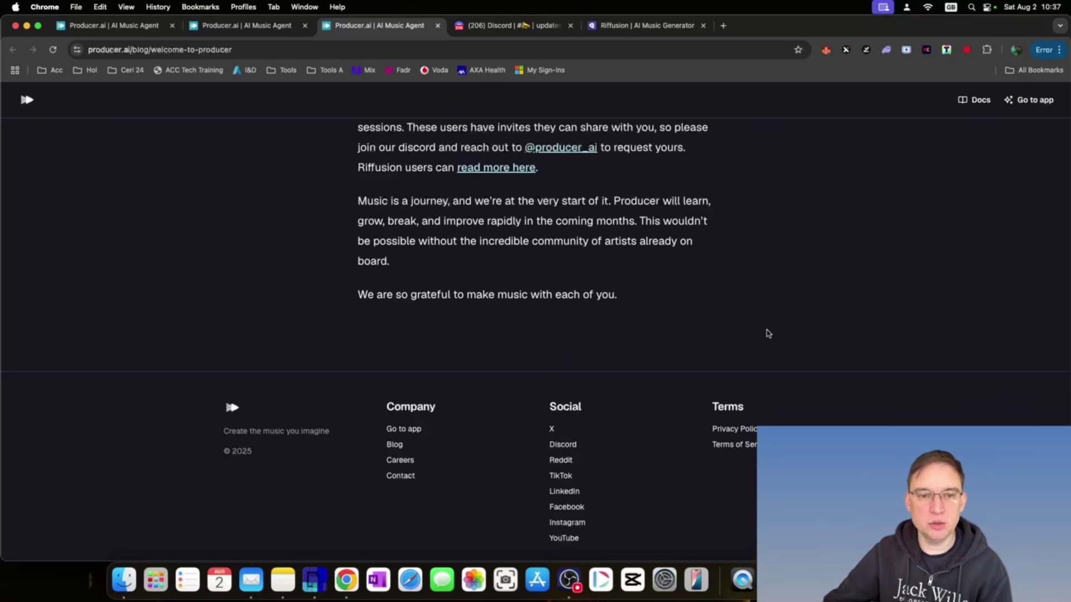
{"action": "scroll", "coordinate": [767, 333], "scroll_direction": "down", "scroll_amount": 1}
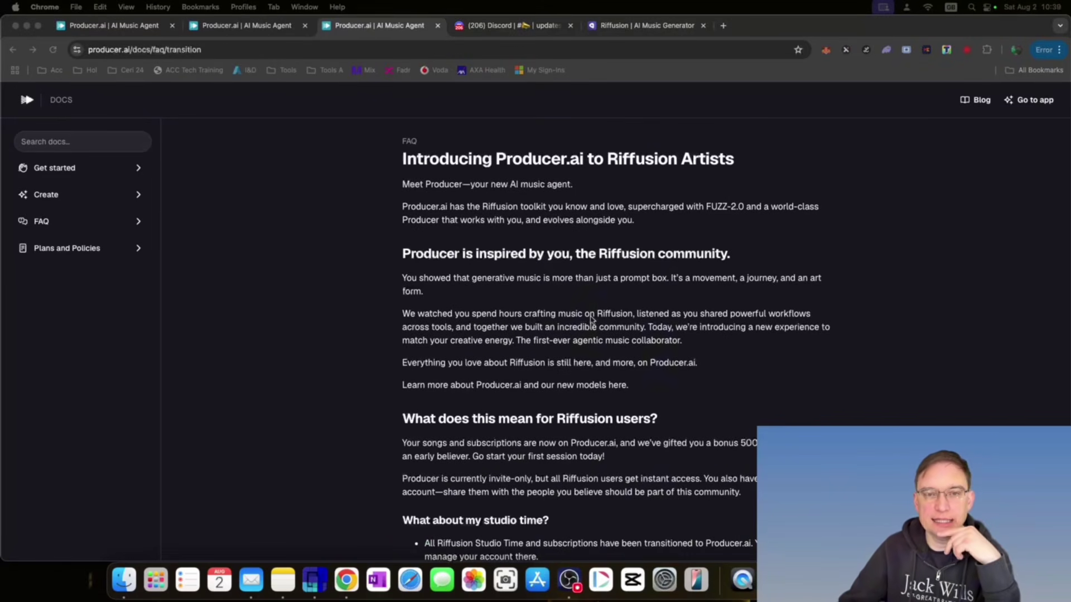
Step: Read the introduction of the "Introducing Producer.ai to Riffusion Artists" FAQ and its section on the Riffusion community
{"action": "scroll", "coordinate": [652, 357], "scroll_direction": "down", "scroll_amount": 1}
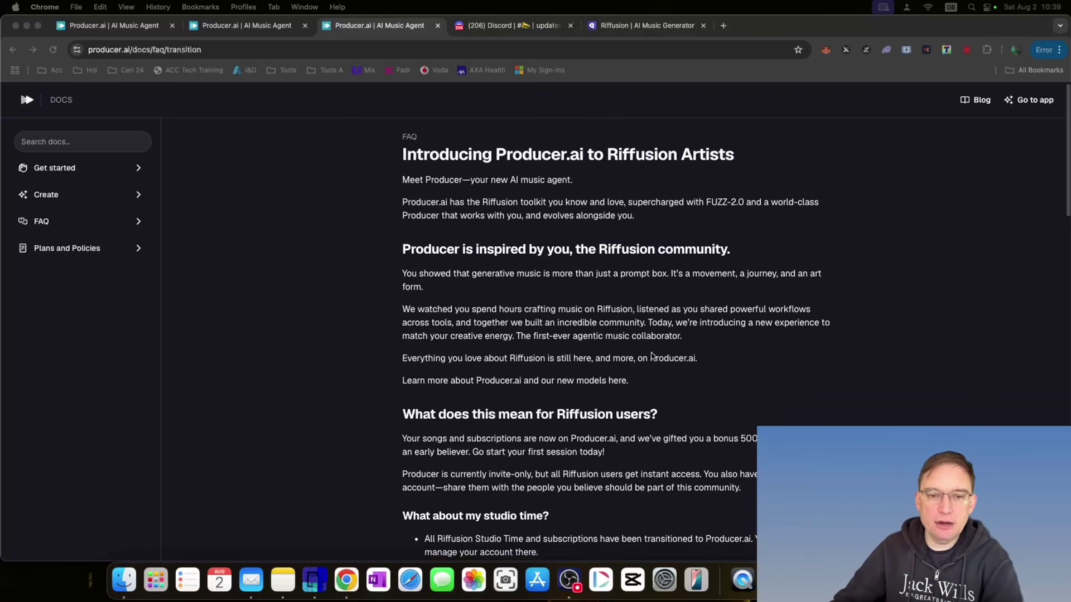
{"action": "scroll", "coordinate": [659, 236], "scroll_direction": "down", "scroll_amount": 3}
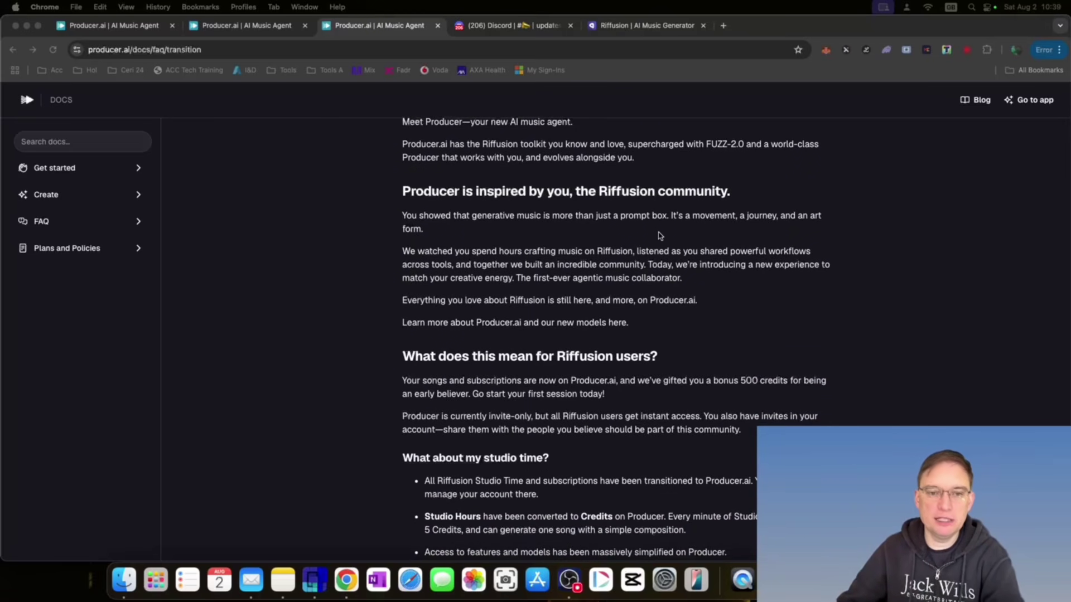
{"action": "scroll", "coordinate": [659, 236], "scroll_direction": "down", "scroll_amount": 3}
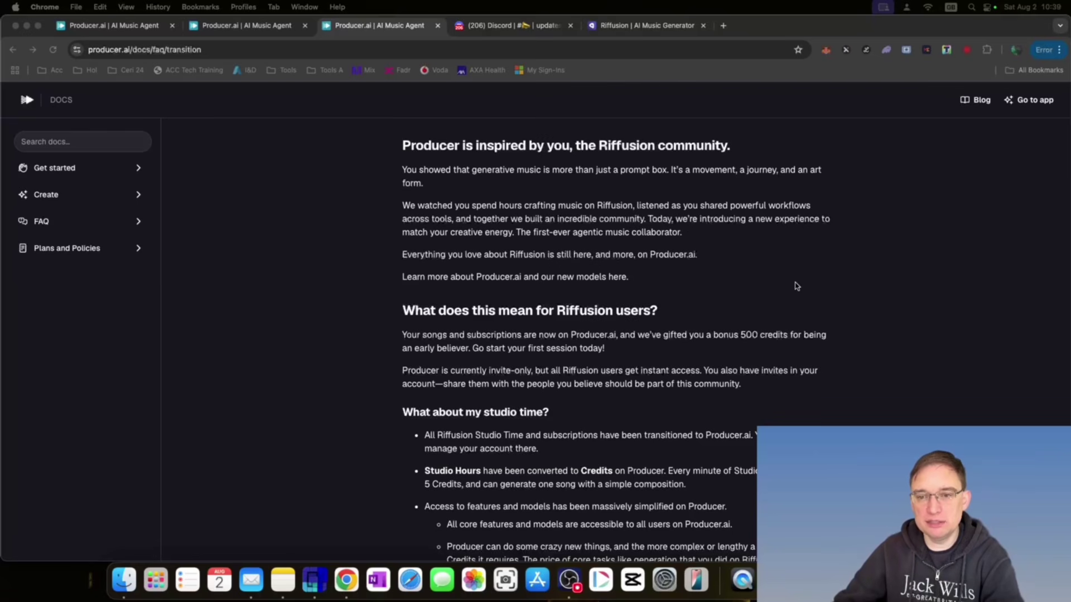
{"action": "scroll", "coordinate": [796, 286], "scroll_direction": "down", "scroll_amount": 1}
{"action": "scroll", "coordinate": [795, 286], "scroll_direction": "down", "scroll_amount": 1}
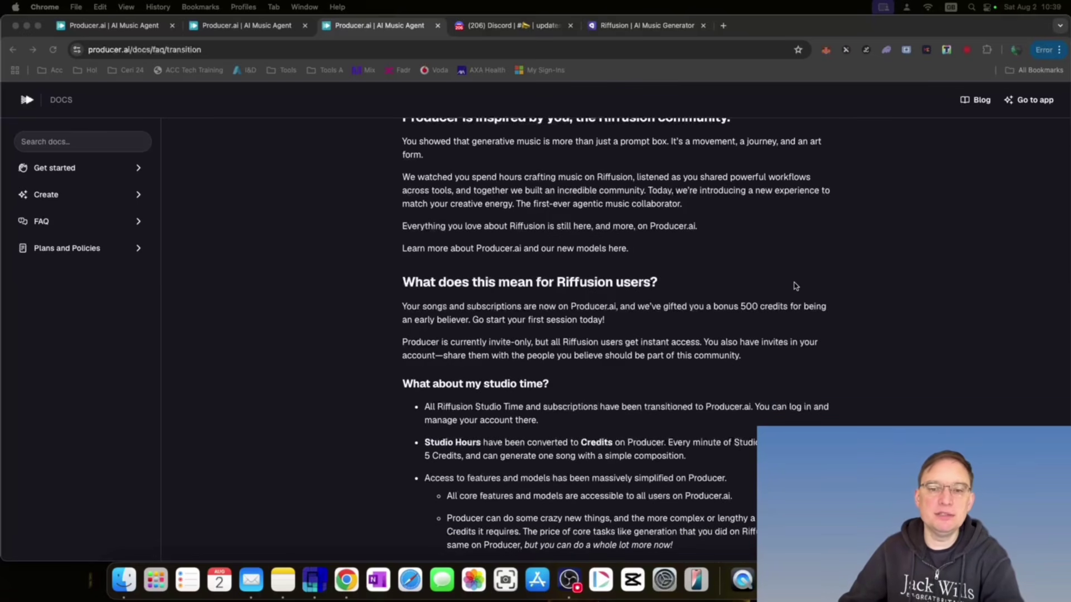
Step: Read the FAQ section "What does this mean for Riffusion users?", covering songs, subscriptions, bonus credits and invites
{"action": "scroll", "coordinate": [796, 285], "scroll_direction": "down", "scroll_amount": 1}
{"action": "scroll", "coordinate": [794, 285], "scroll_direction": "down", "scroll_amount": 2}
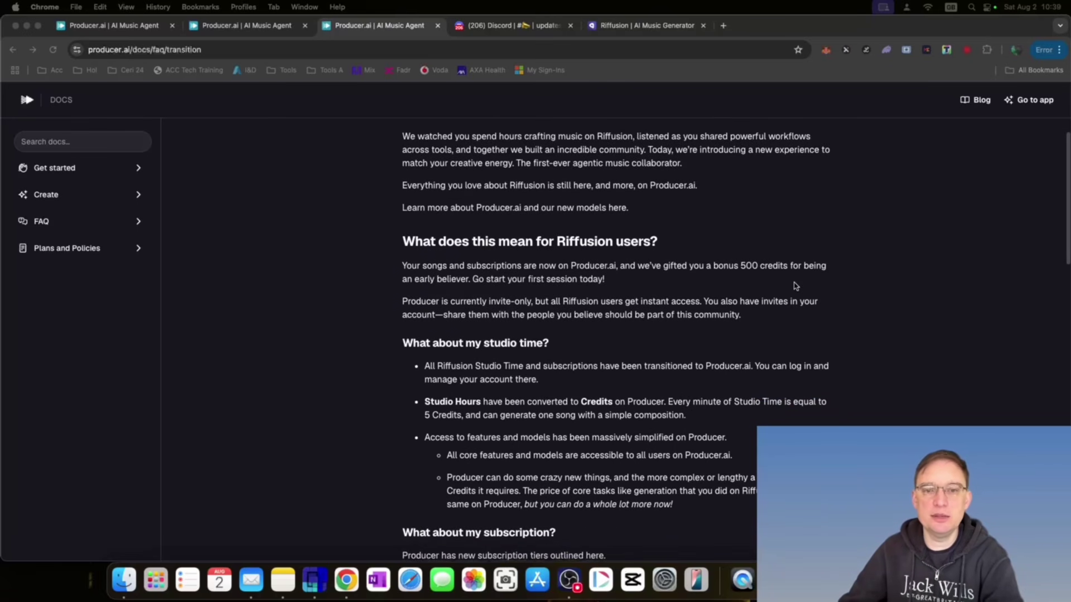
{"action": "scroll", "coordinate": [796, 285], "scroll_direction": "down", "scroll_amount": 1}
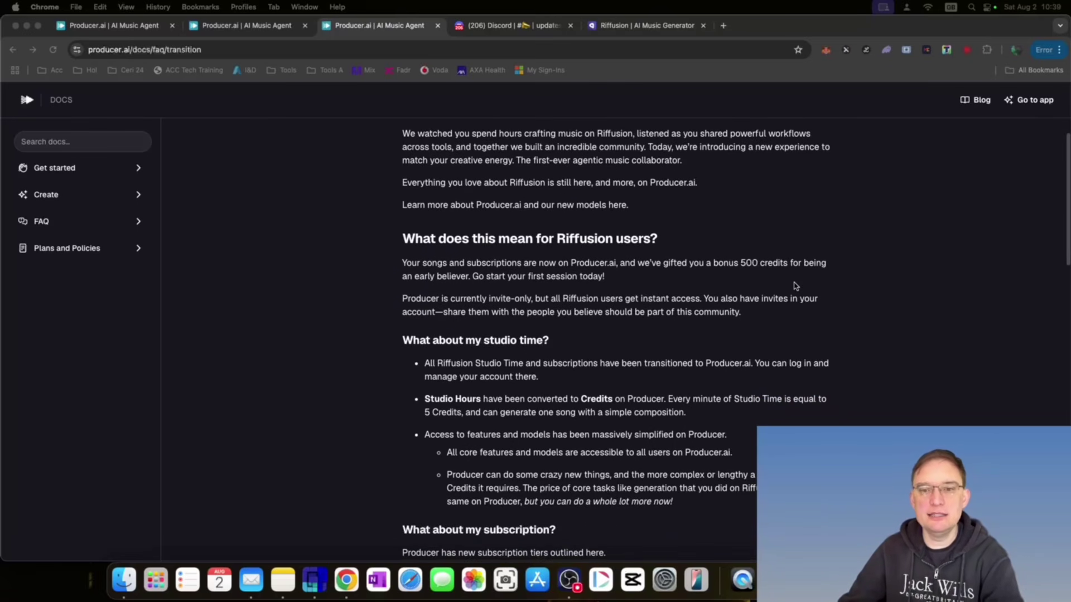
{"action": "scroll", "coordinate": [795, 285], "scroll_direction": "down", "scroll_amount": 1}
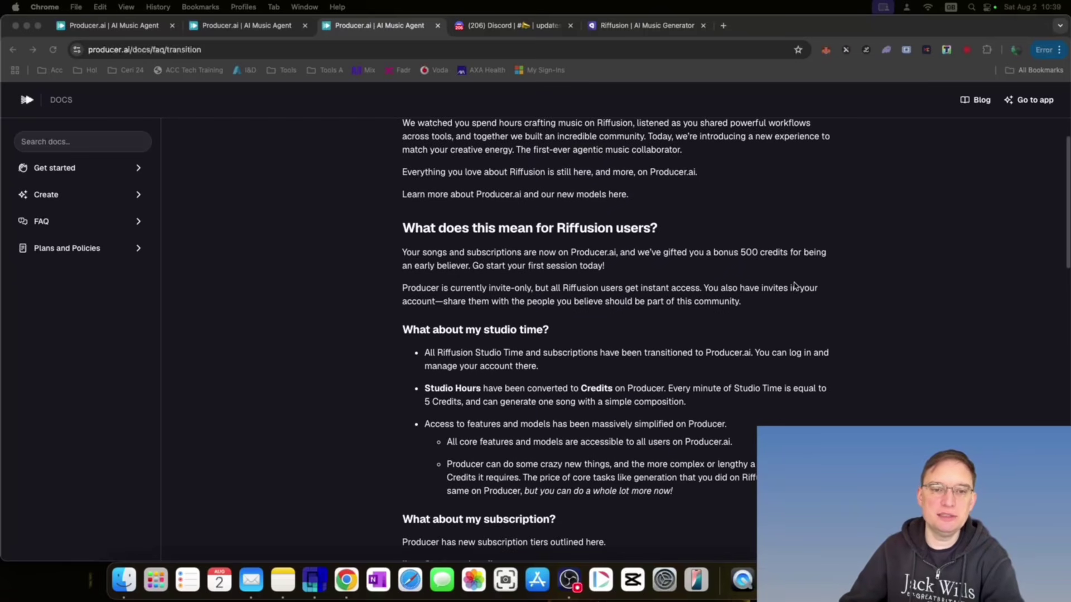
{"action": "scroll", "coordinate": [795, 285], "scroll_direction": "down", "scroll_amount": 1}
{"action": "scroll", "coordinate": [795, 285], "scroll_direction": "down", "scroll_amount": 1}
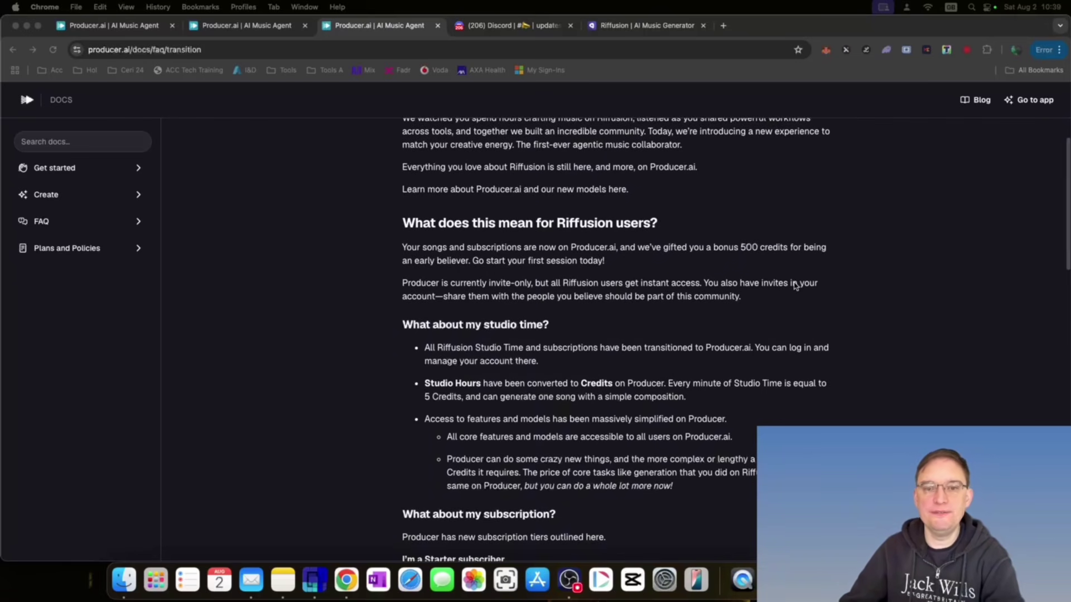
{"action": "scroll", "coordinate": [795, 285], "scroll_direction": "down", "scroll_amount": 2}
{"action": "scroll", "coordinate": [795, 285], "scroll_direction": "down", "scroll_amount": 1}
{"action": "scroll", "coordinate": [794, 285], "scroll_direction": "down", "scroll_amount": 1}
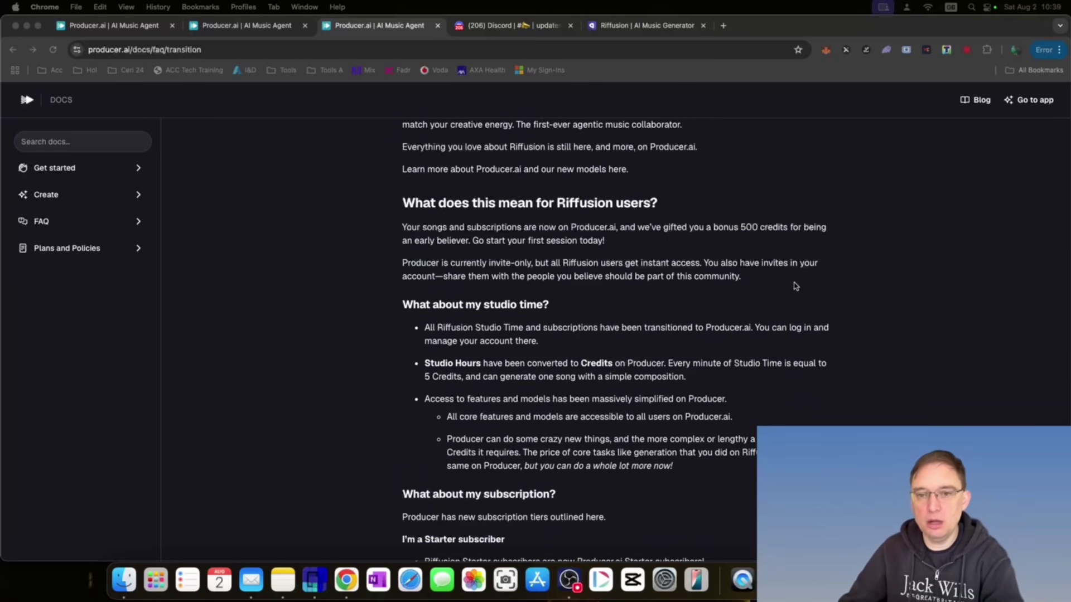
Step: Read the FAQ section "What about my studio time?" on converting Studio Hours to Credits and on access to features and models
{"action": "scroll", "coordinate": [795, 285], "scroll_direction": "down", "scroll_amount": 3}
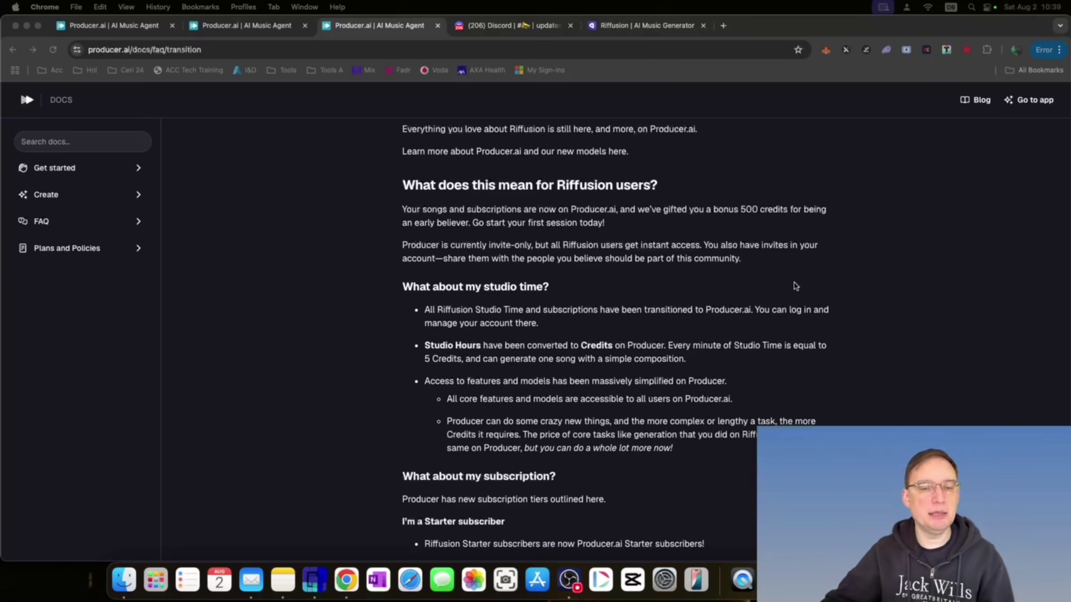
{"action": "scroll", "coordinate": [795, 286], "scroll_direction": "down", "scroll_amount": 2}
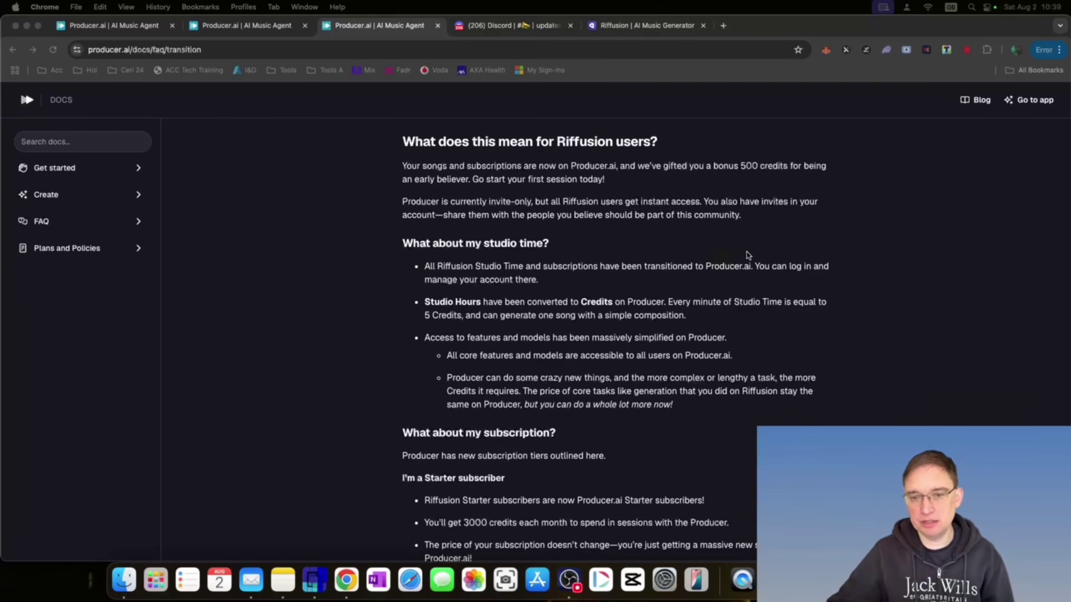
{"action": "scroll", "coordinate": [747, 255], "scroll_direction": "down", "scroll_amount": 1}
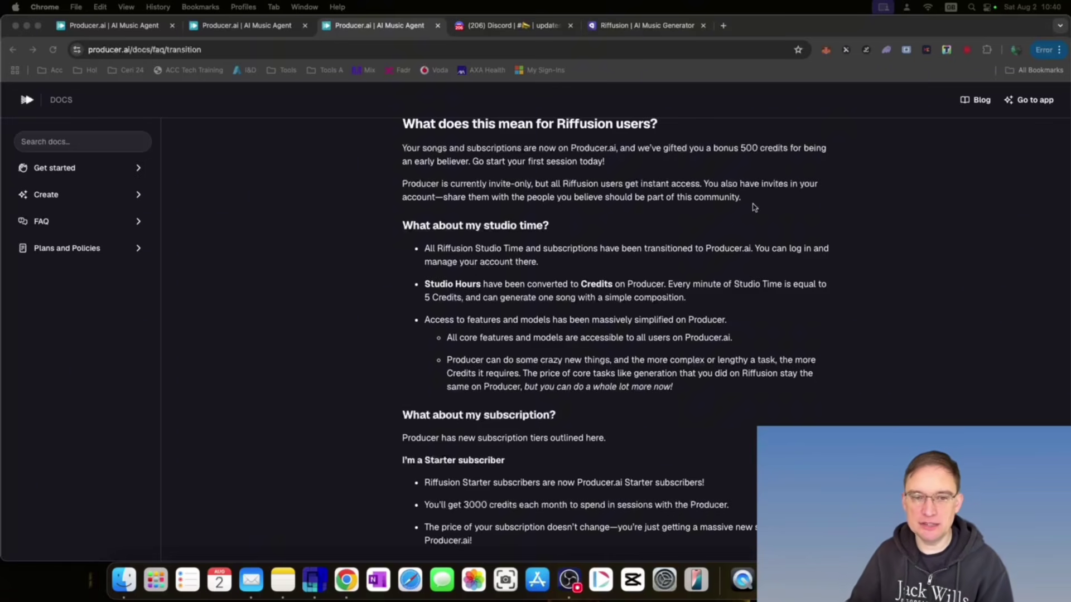
{"action": "scroll", "coordinate": [702, 301], "scroll_direction": "down", "scroll_amount": 3}
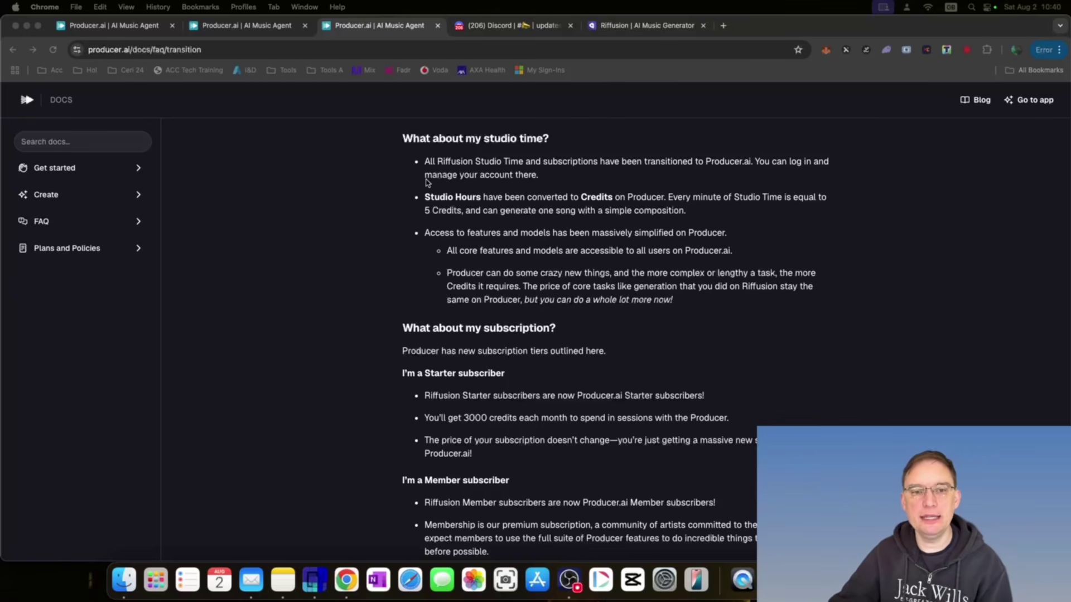
{"action": "scroll", "coordinate": [786, 240], "scroll_direction": "down", "scroll_amount": 1}
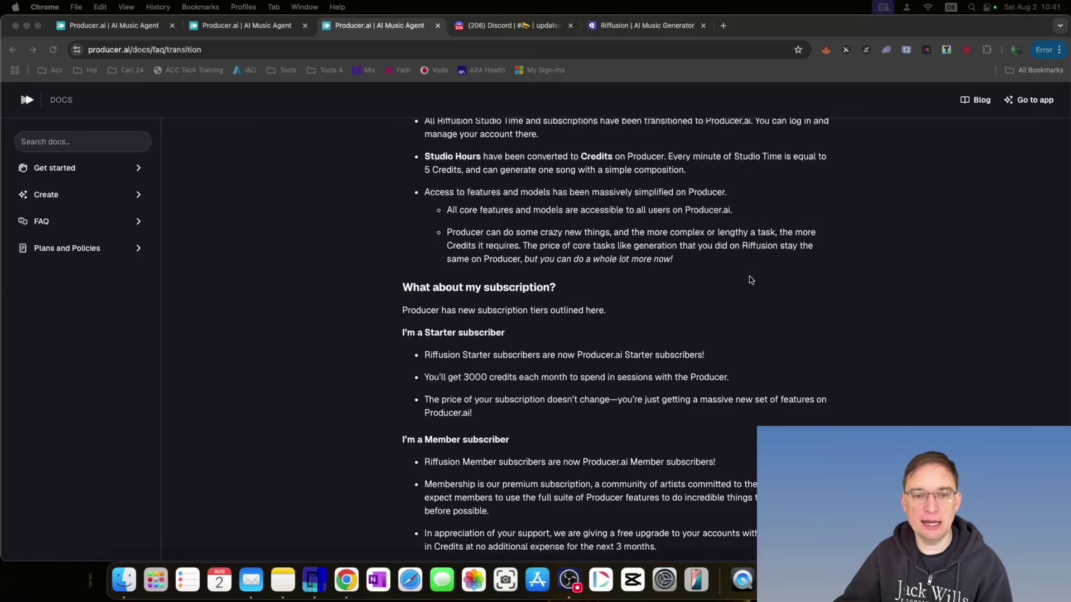
{"action": "scroll", "coordinate": [751, 280], "scroll_direction": "down", "scroll_amount": 2}
{"action": "scroll", "coordinate": [750, 280], "scroll_direction": "down", "scroll_amount": 2}
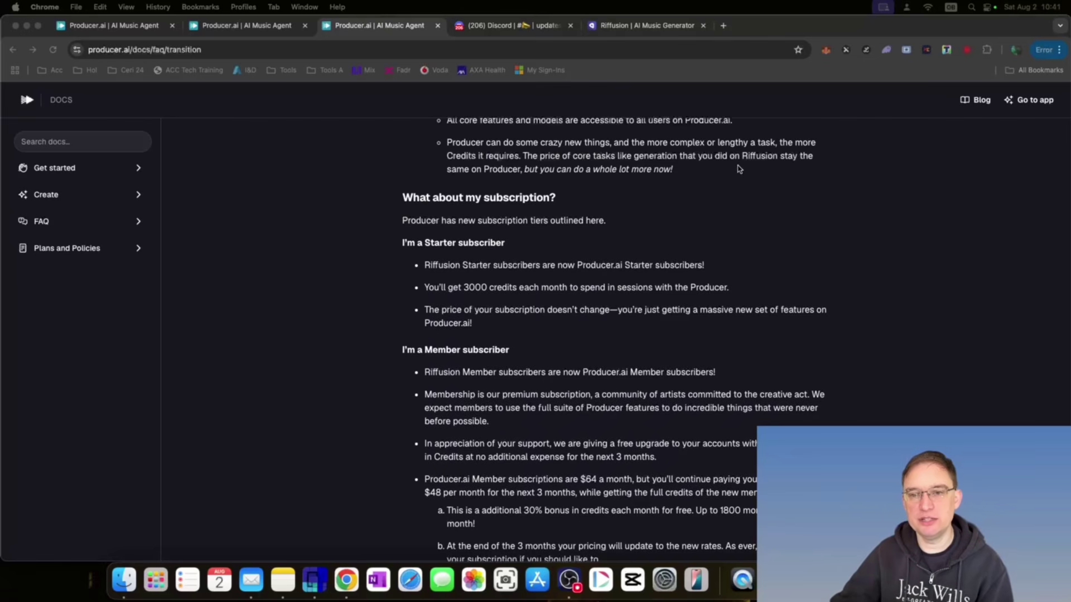
Step: Read the Starter subscriber part of the FAQ section "What about my subscription?", covering monthly credits and pricing
{"action": "left_click", "coordinate": [611, 192]}
{"action": "scroll", "coordinate": [605, 223], "scroll_direction": "down", "scroll_amount": 1}
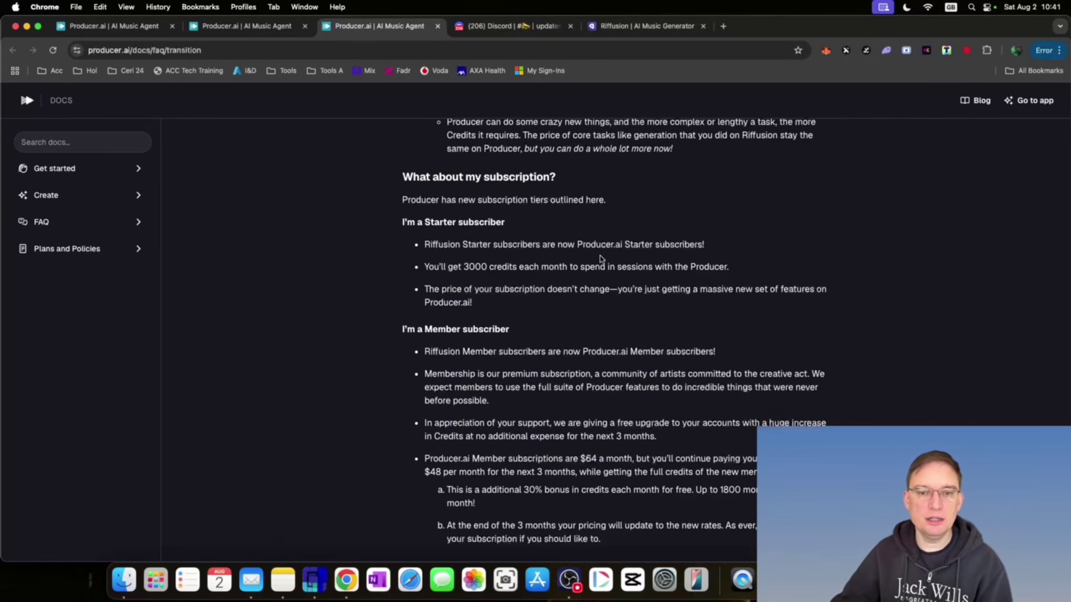
{"action": "scroll", "coordinate": [696, 284], "scroll_direction": "down", "scroll_amount": 3}
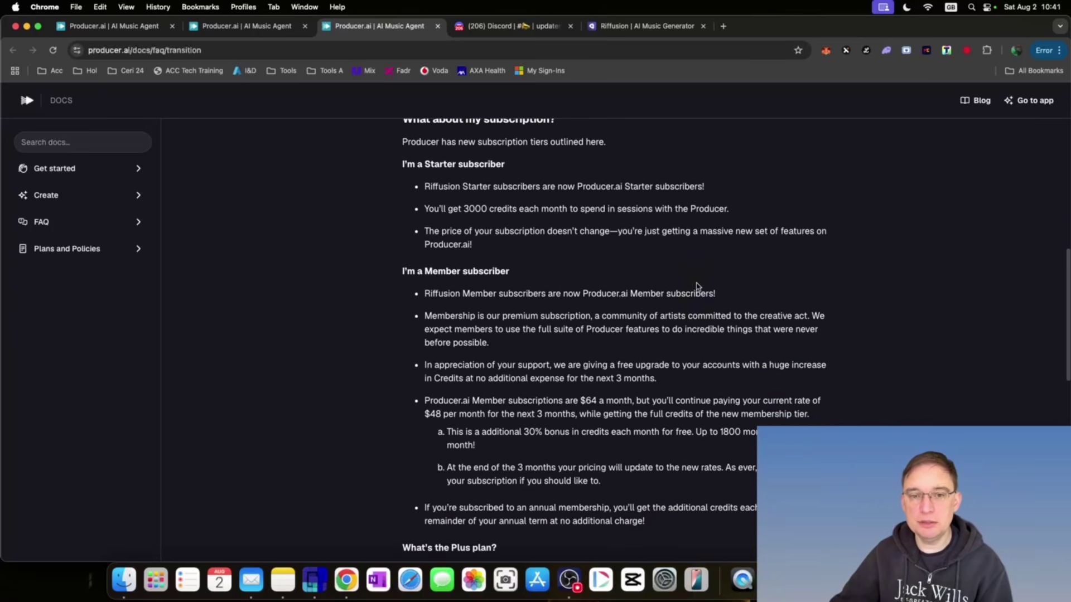
{"action": "scroll", "coordinate": [695, 285], "scroll_direction": "down", "scroll_amount": 1}
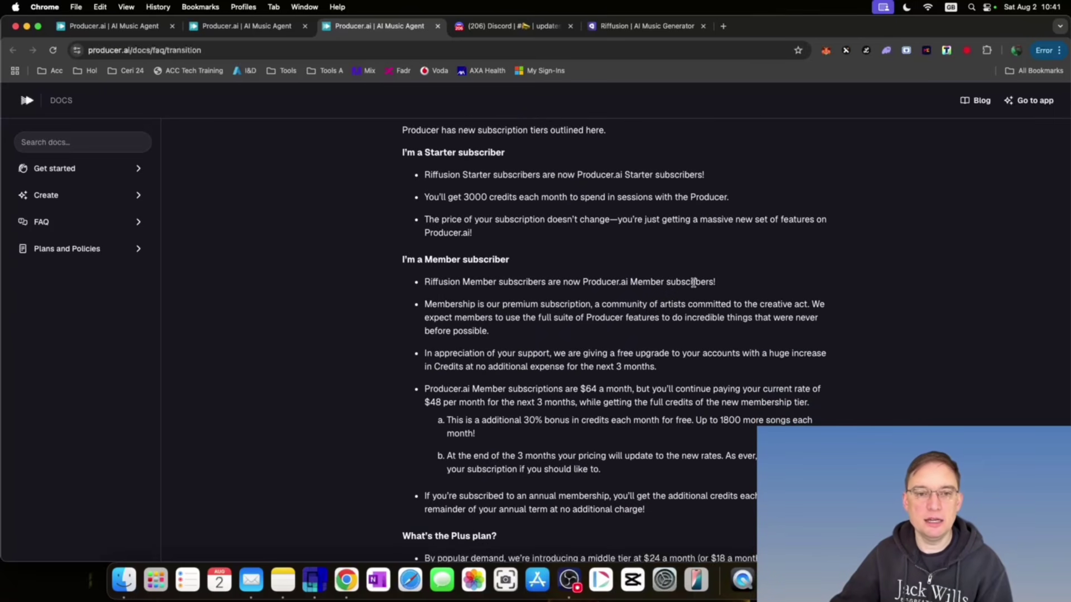
{"action": "scroll", "coordinate": [693, 284], "scroll_direction": "down", "scroll_amount": 2}
{"action": "scroll", "coordinate": [693, 283], "scroll_direction": "down", "scroll_amount": 1}
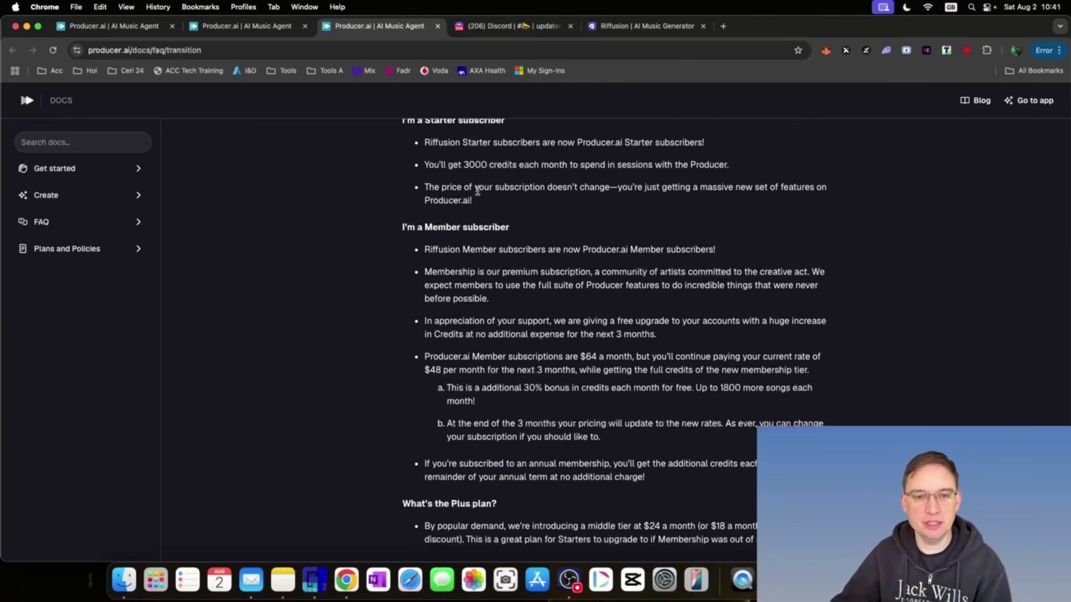
Step: Read the FAQ's Member subscriber terms on upgrades, pricing and bonus credits, along with the Plus plan description
{"action": "scroll", "coordinate": [593, 222], "scroll_direction": "down", "scroll_amount": 3}
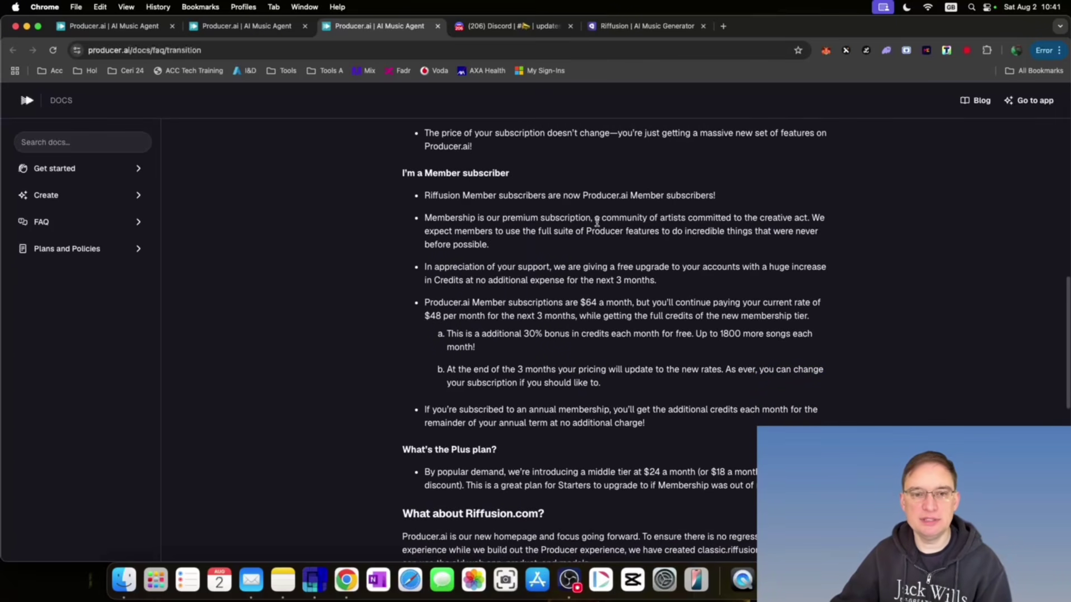
{"action": "scroll", "coordinate": [597, 222], "scroll_direction": "down", "scroll_amount": 2}
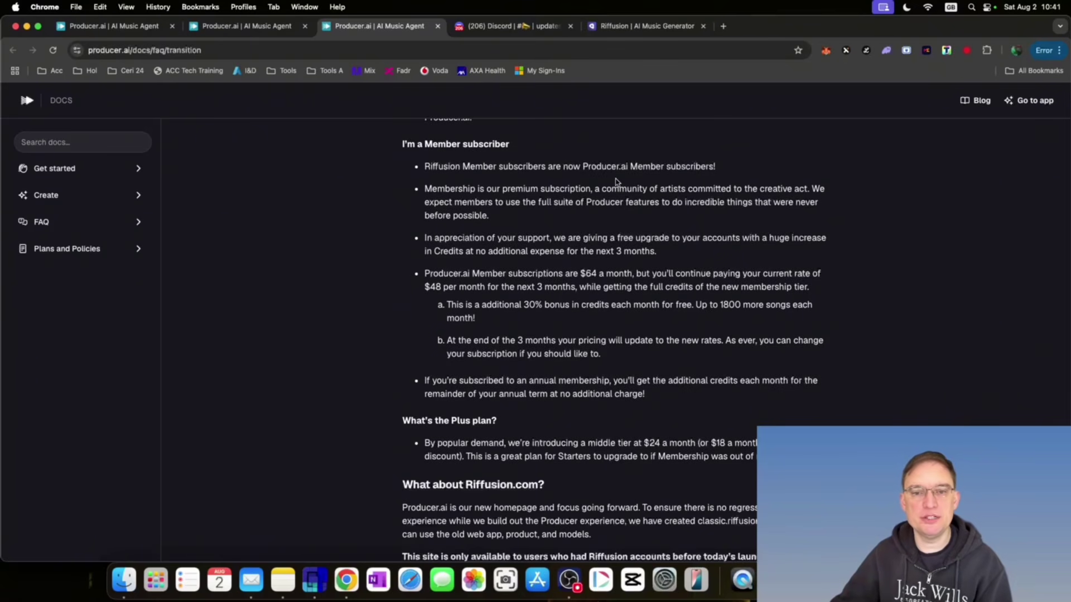
{"action": "scroll", "coordinate": [686, 261], "scroll_direction": "down", "scroll_amount": 3}
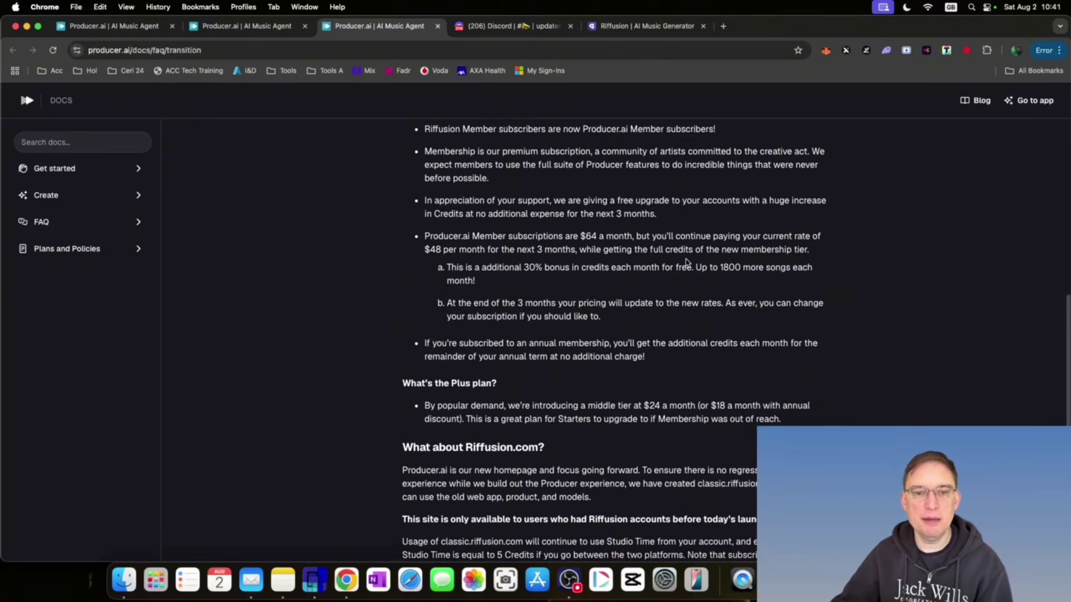
{"action": "scroll", "coordinate": [686, 260], "scroll_direction": "down", "scroll_amount": 1}
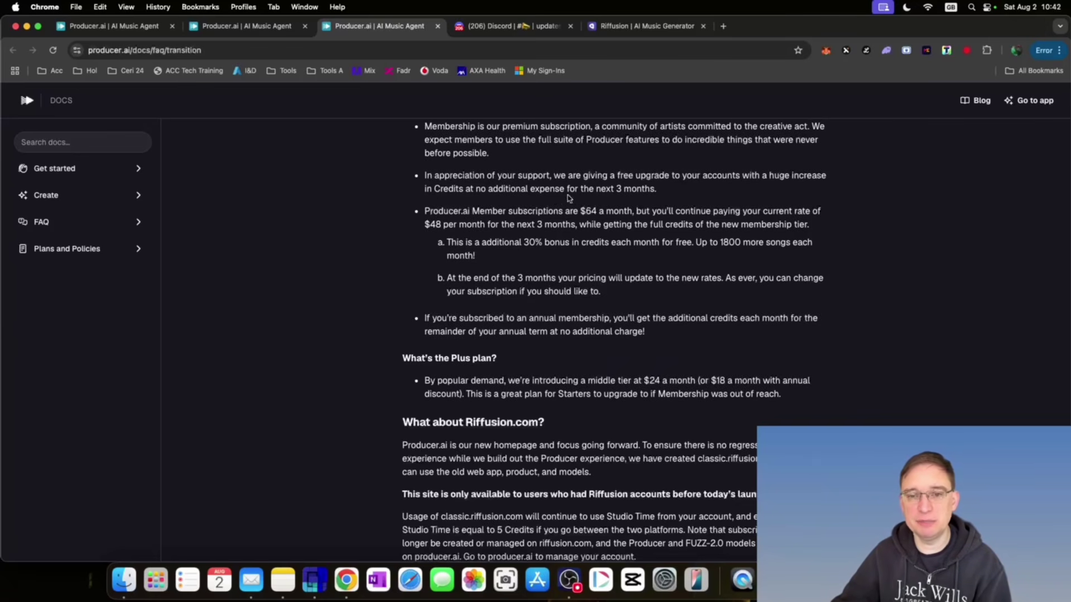
{"action": "scroll", "coordinate": [625, 256], "scroll_direction": "down", "scroll_amount": 3}
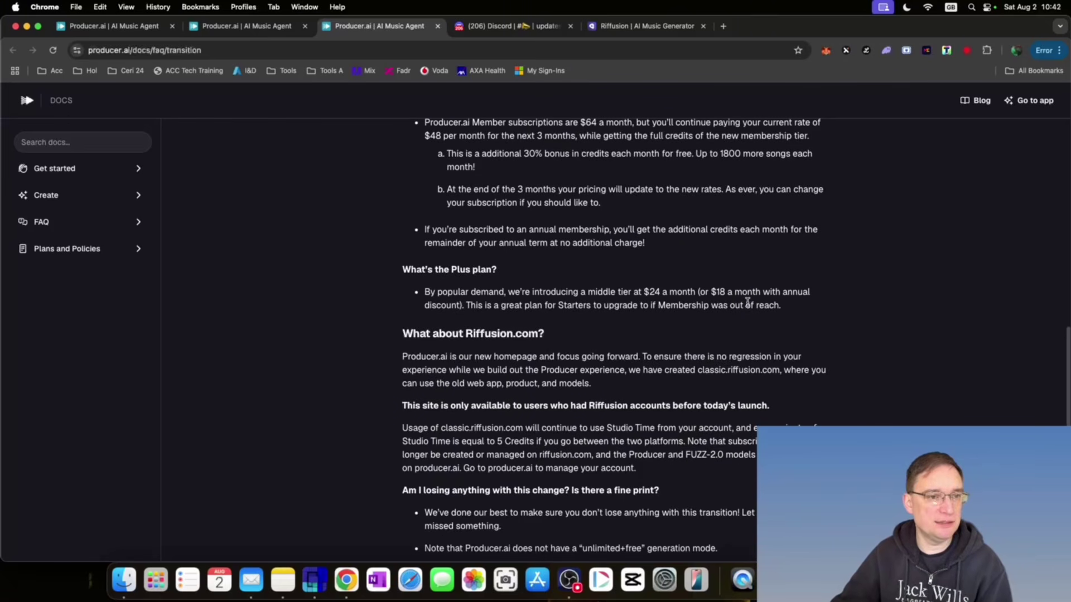
Step: Read the FAQ sections on Riffusion.com, the fine print of the change, and the reason for the new name
{"action": "scroll", "coordinate": [748, 300], "scroll_direction": "down", "scroll_amount": 2}
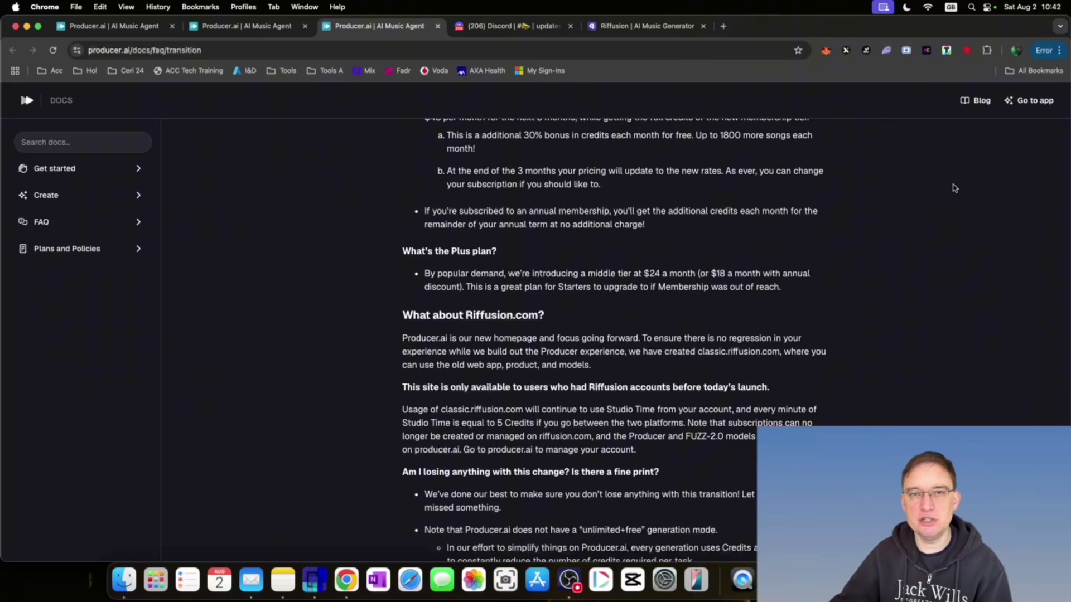
{"action": "scroll", "coordinate": [910, 317], "scroll_direction": "down", "scroll_amount": 5}
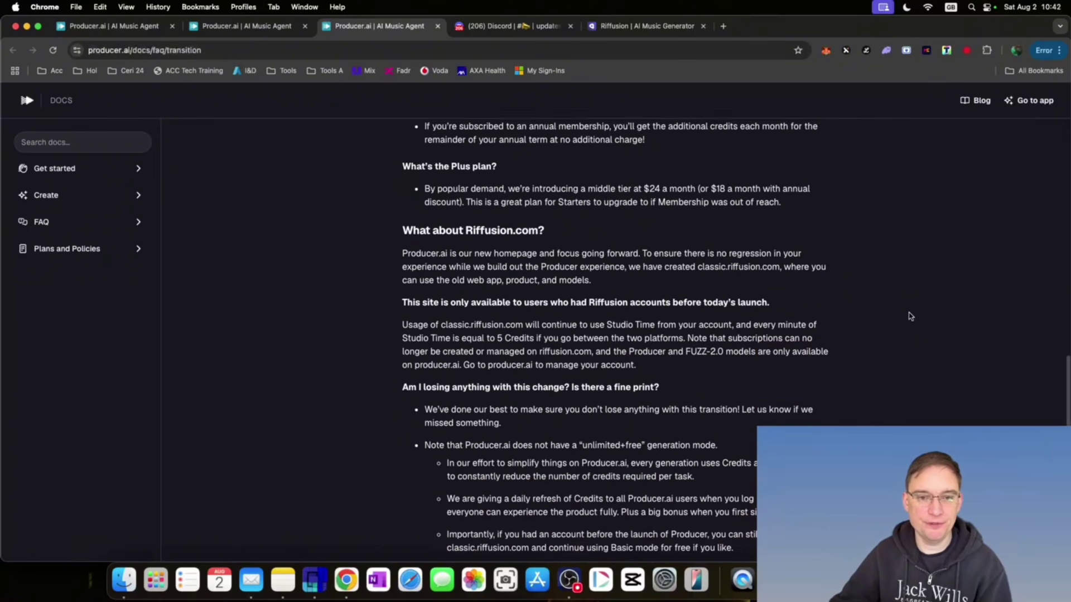
{"action": "scroll", "coordinate": [909, 312], "scroll_direction": "down", "scroll_amount": 4}
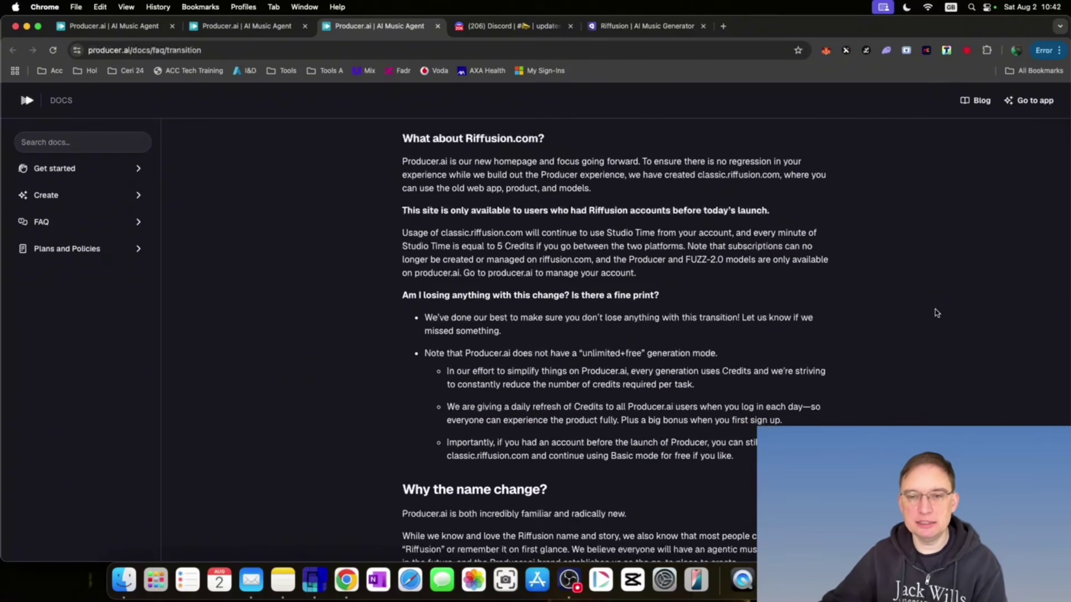
{"action": "scroll", "coordinate": [925, 317], "scroll_direction": "down", "scroll_amount": 3}
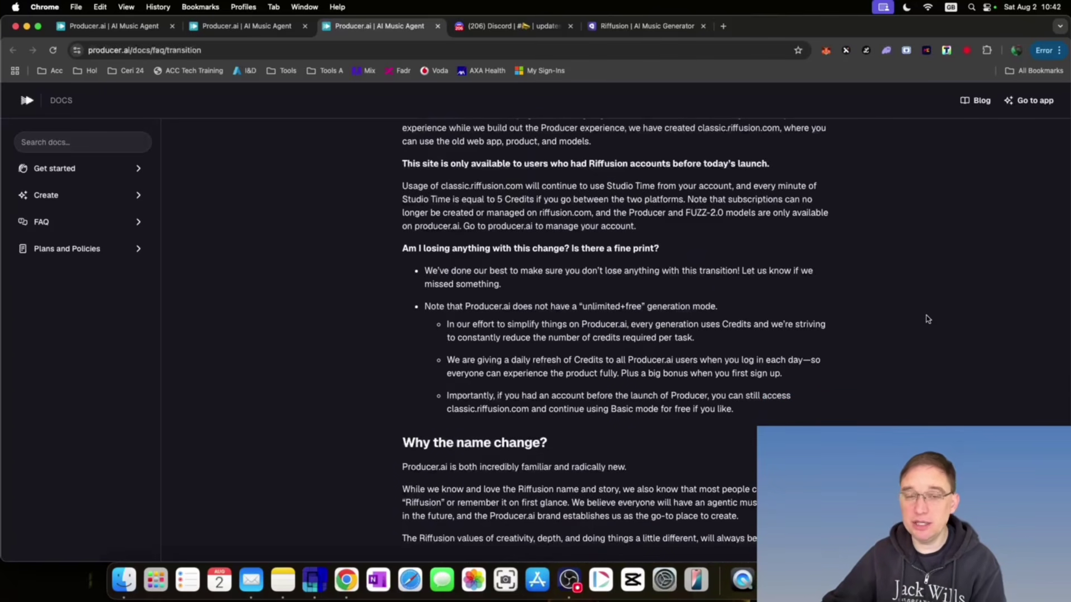
{"action": "scroll", "coordinate": [927, 319], "scroll_direction": "down", "scroll_amount": 2}
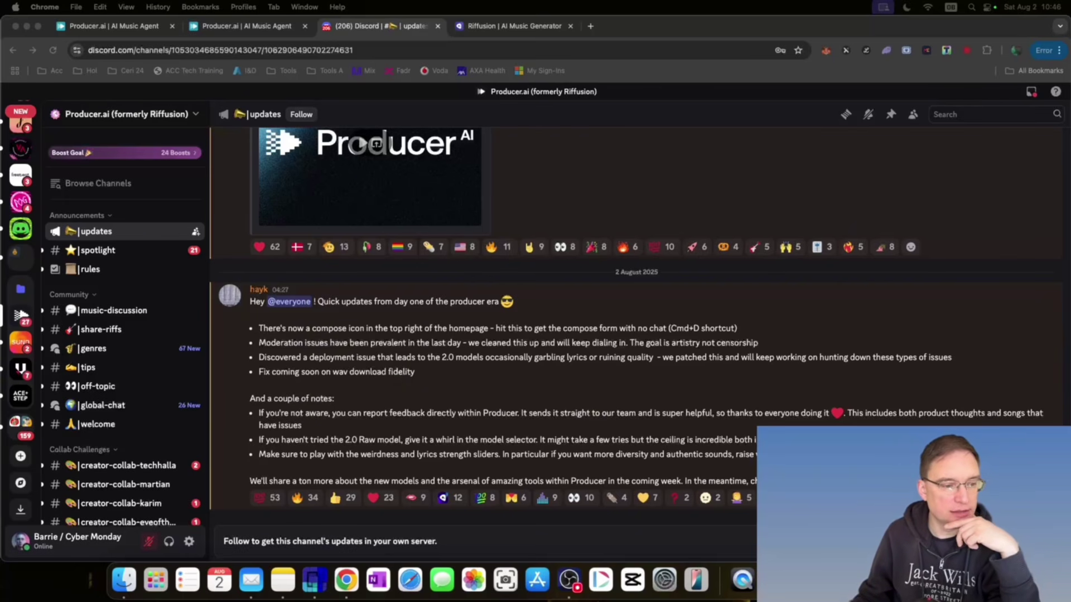
Step: Close the Discord page and move the classic Riffusion page into its own window behind the Producer.ai home page
{"action": "key", "text": "super+w"}
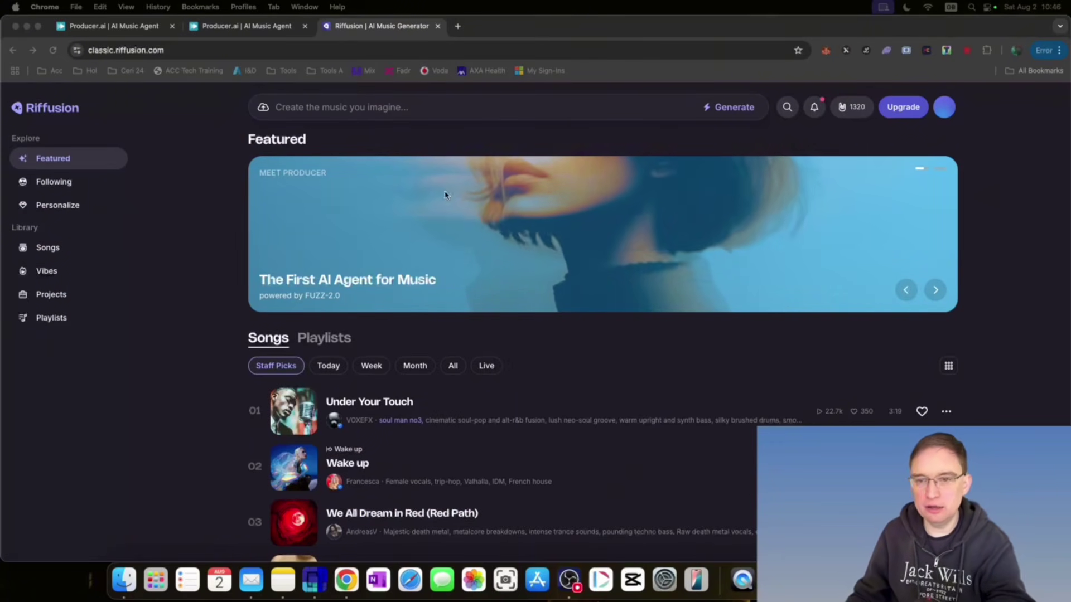
{"action": "left_click", "coordinate": [246, 28]}
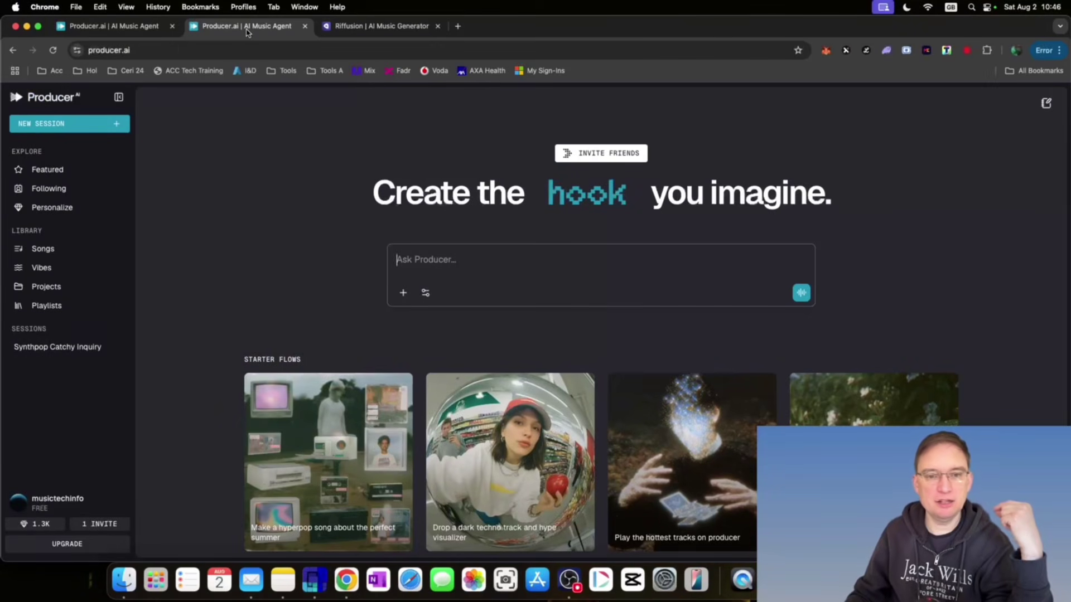
{"action": "left_click", "coordinate": [368, 26]}
{"action": "left_click_drag", "start_coordinate": [379, 27], "coordinate": [229, 60]}
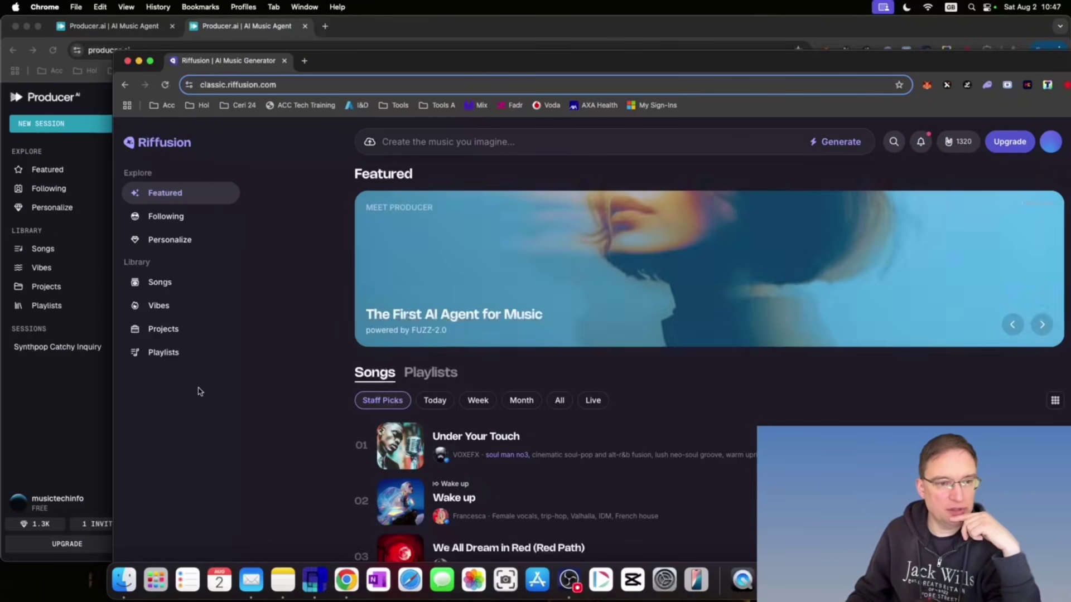
{"action": "left_click_drag", "start_coordinate": [289, 58], "coordinate": [279, 83]}
{"action": "left_click", "coordinate": [32, 110]}
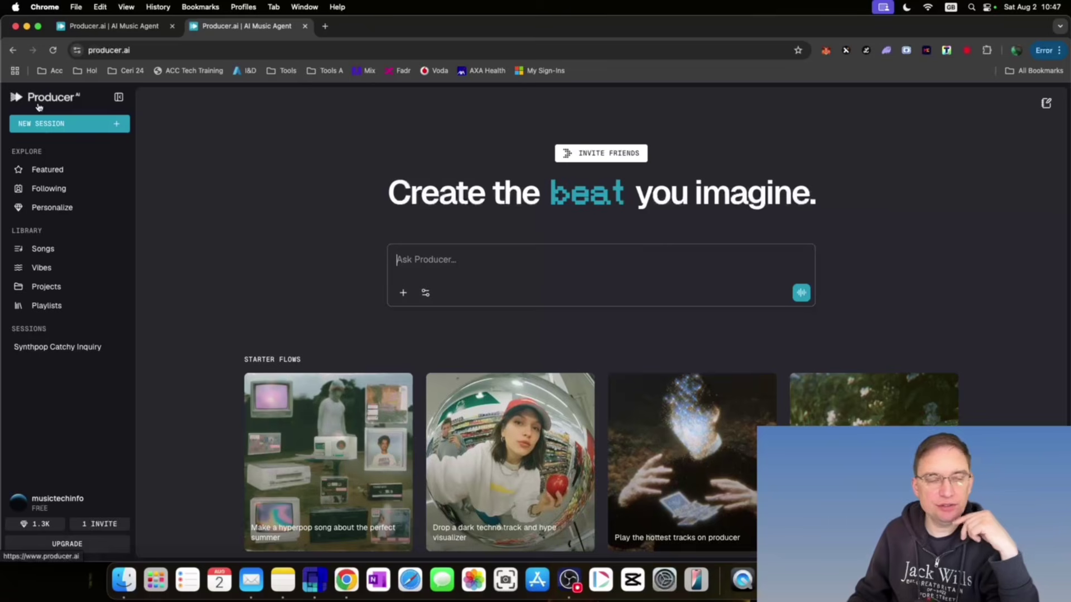
Step: Collapse the Producer.ai sidebar to its compact form and expand it again
{"action": "left_click", "coordinate": [119, 99]}
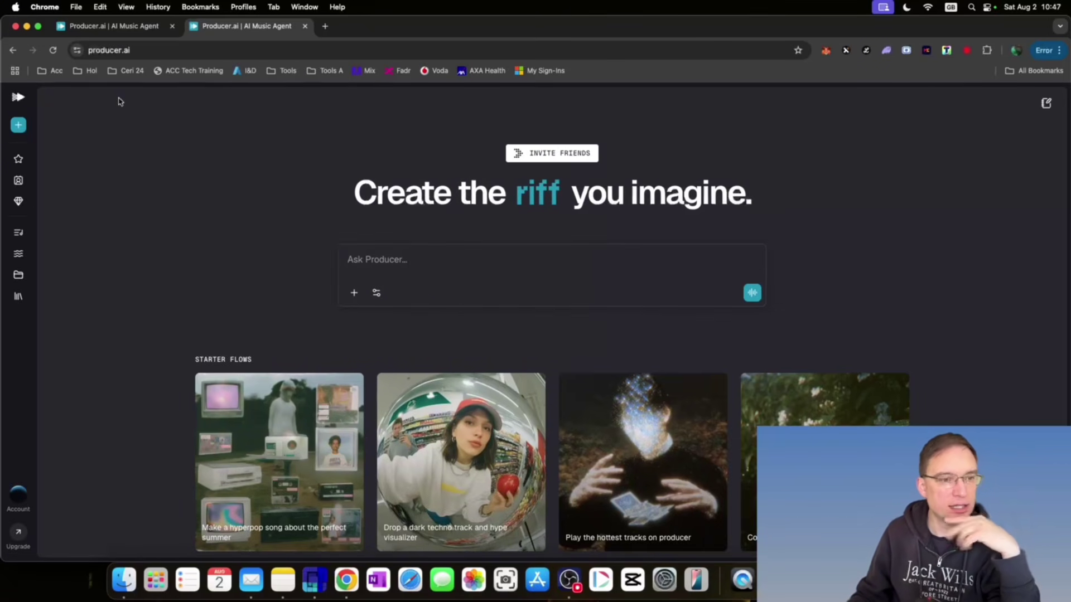
{"action": "left_click", "coordinate": [18, 98]}
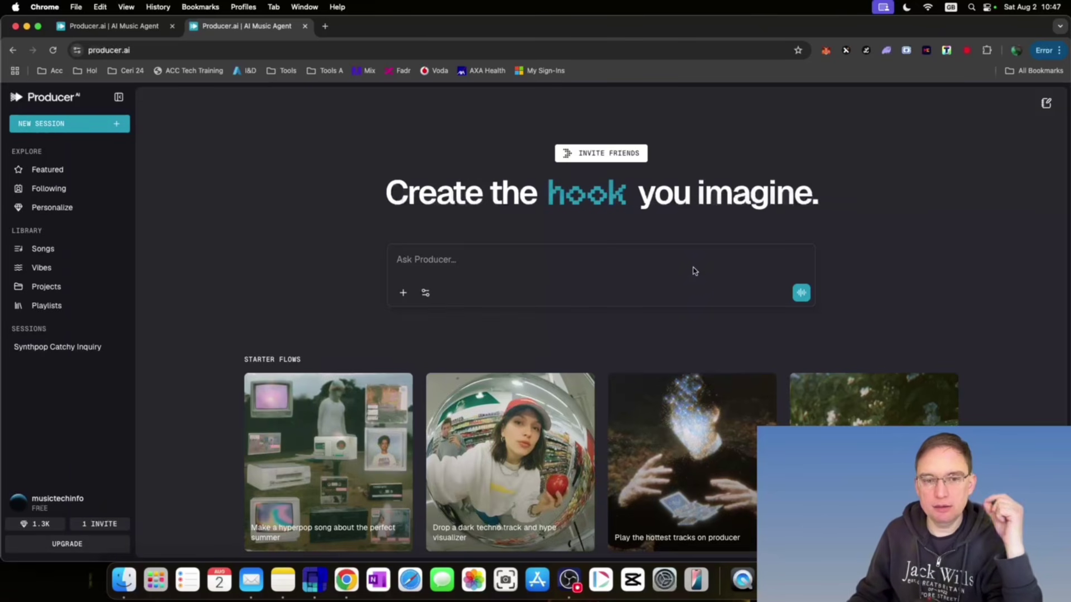
Step: Browse all the Starter Flows example prompts on the Producer.ai home page
{"action": "scroll", "coordinate": [675, 301], "scroll_direction": "down", "scroll_amount": 3}
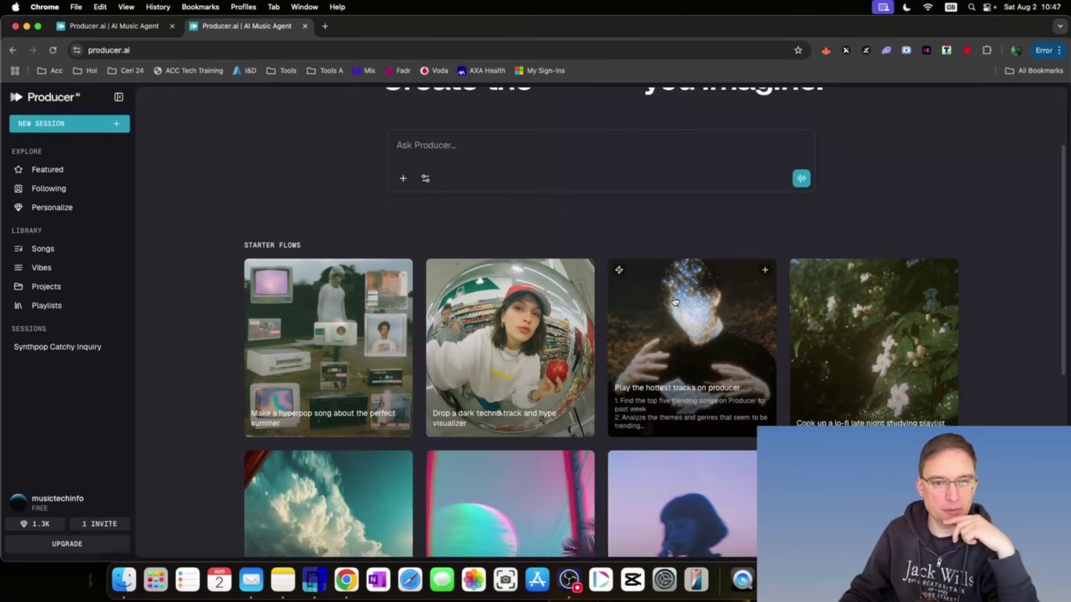
{"action": "scroll", "coordinate": [675, 301], "scroll_direction": "up", "scroll_amount": 3}
{"action": "scroll", "coordinate": [675, 301], "scroll_direction": "down", "scroll_amount": 3}
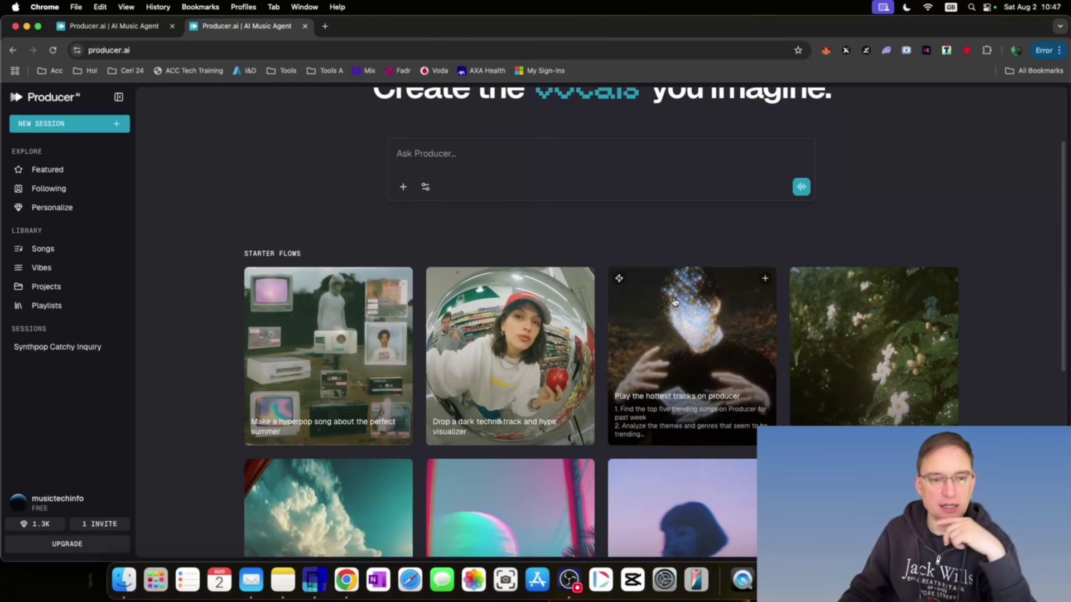
{"action": "scroll", "coordinate": [675, 301], "scroll_direction": "down", "scroll_amount": 5}
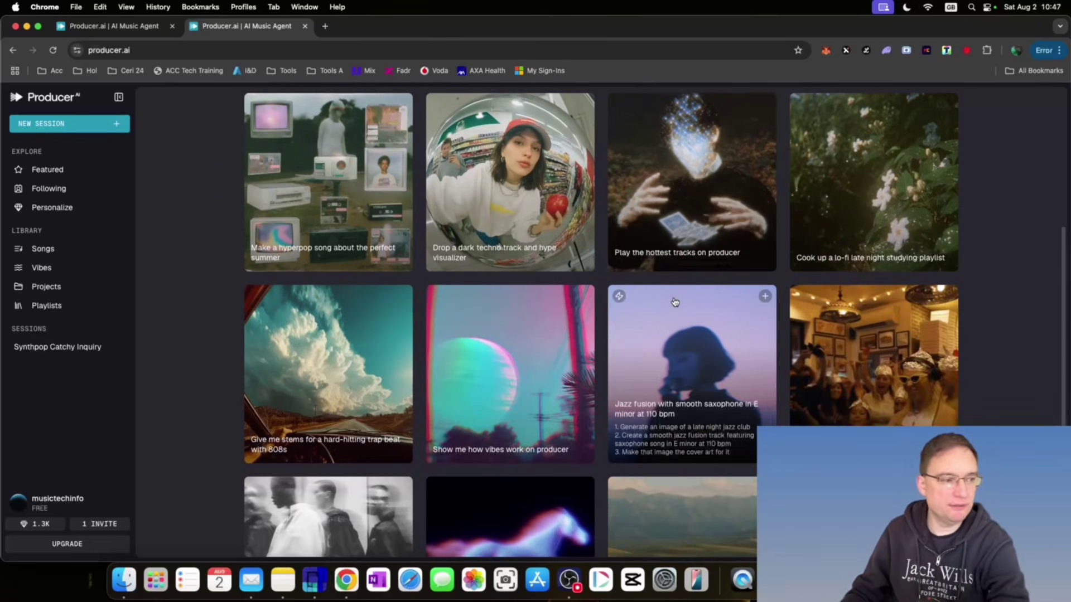
{"action": "scroll", "coordinate": [675, 301], "scroll_direction": "up", "scroll_amount": 1}
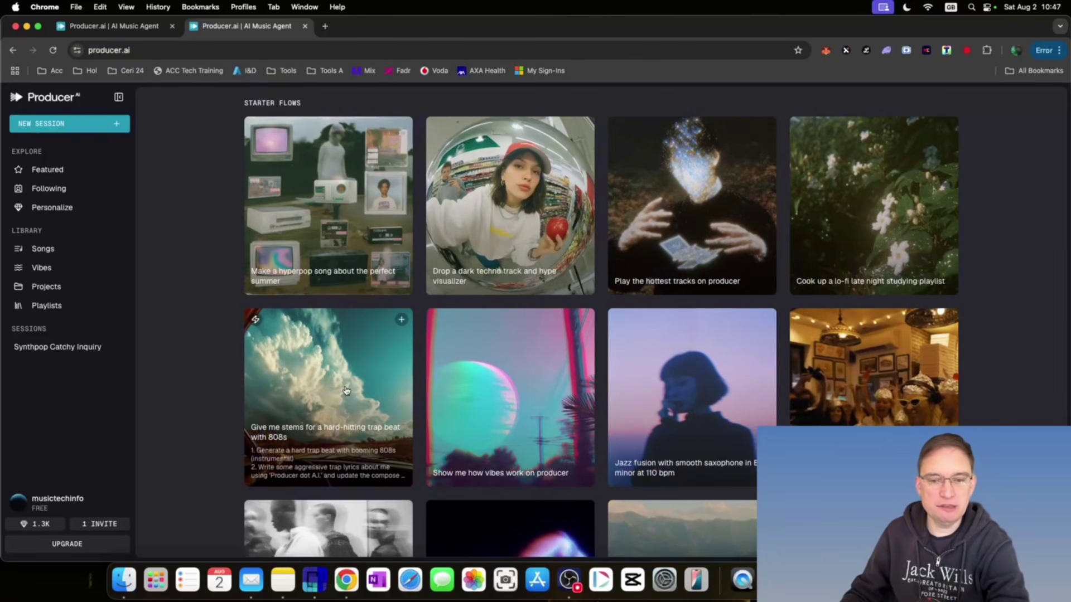
{"action": "scroll", "coordinate": [346, 389], "scroll_direction": "down", "scroll_amount": 2}
{"action": "scroll", "coordinate": [346, 390], "scroll_direction": "down", "scroll_amount": 2}
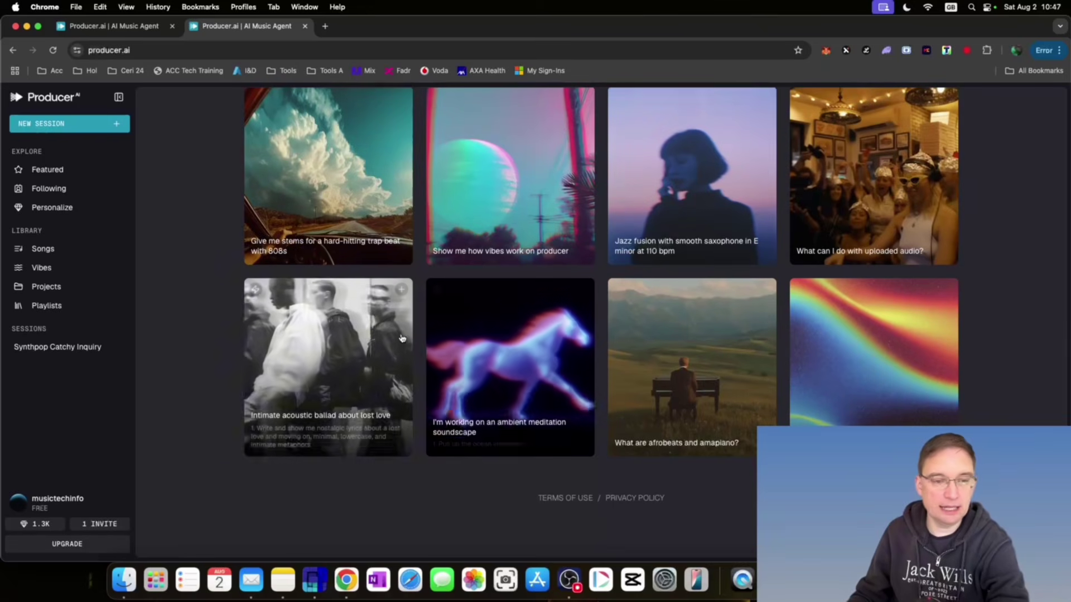
{"action": "scroll", "coordinate": [117, 305], "scroll_direction": "up", "scroll_amount": 6}
Step: Look through the library's Songs, Vibes, Projects and Playlists pages in Producer.ai
{"action": "left_click", "coordinate": [42, 249]}
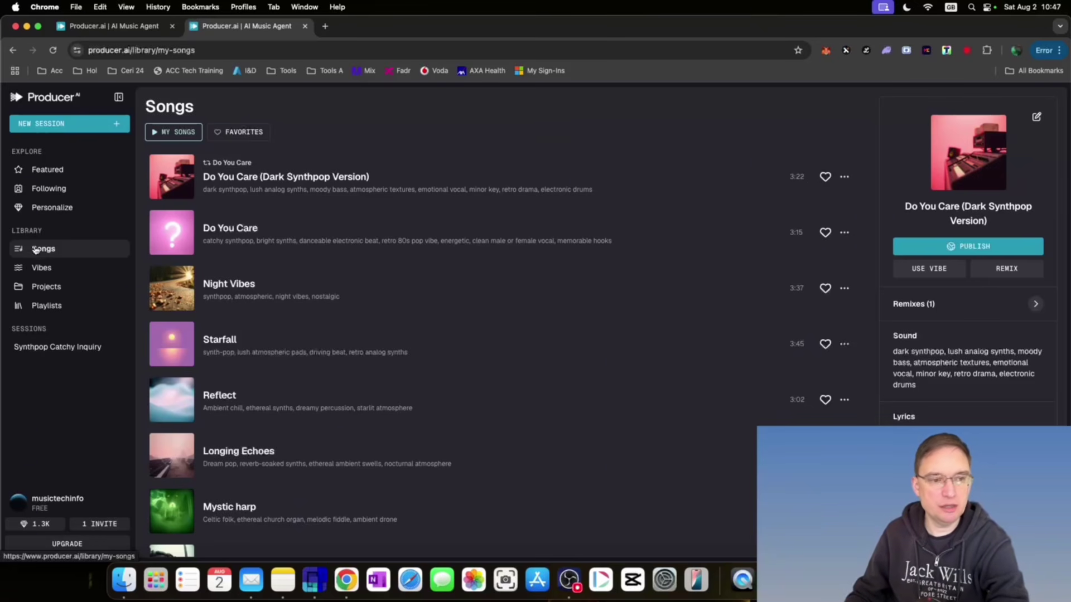
{"action": "left_click", "coordinate": [46, 270]}
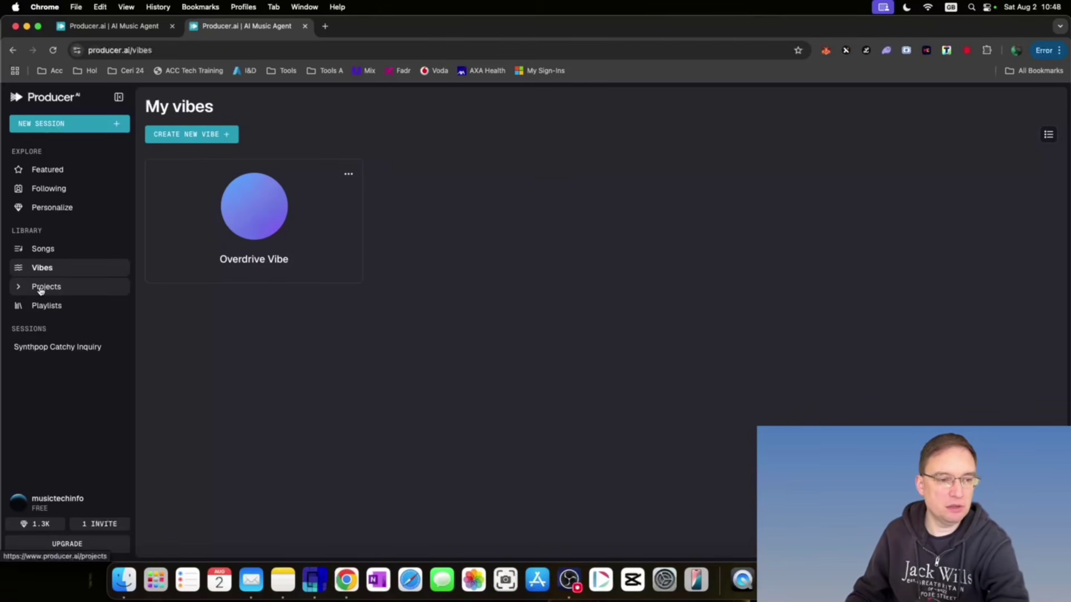
{"action": "left_click", "coordinate": [40, 288]}
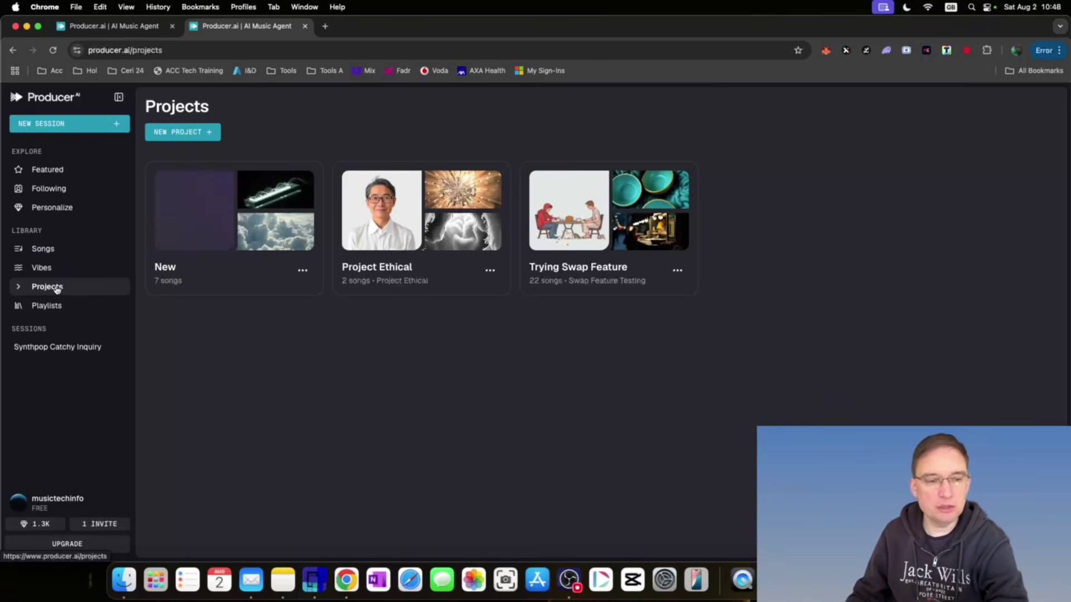
{"action": "left_click", "coordinate": [36, 308]}
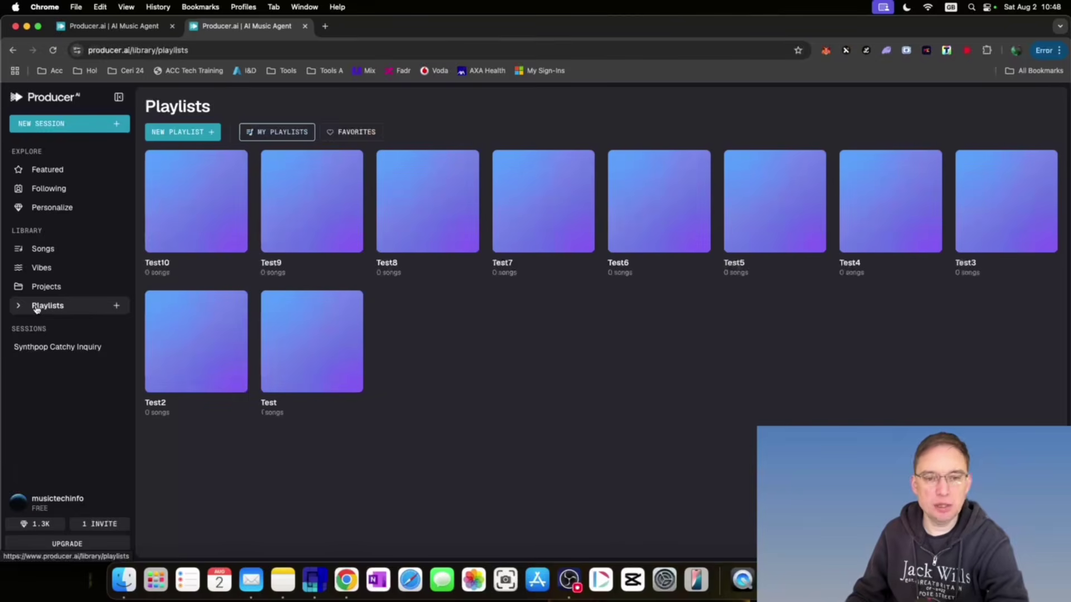
Step: Look through the Personalize page, the Following songs and playlists, and the Featured page, and return to the home page
{"action": "left_click", "coordinate": [51, 211]}
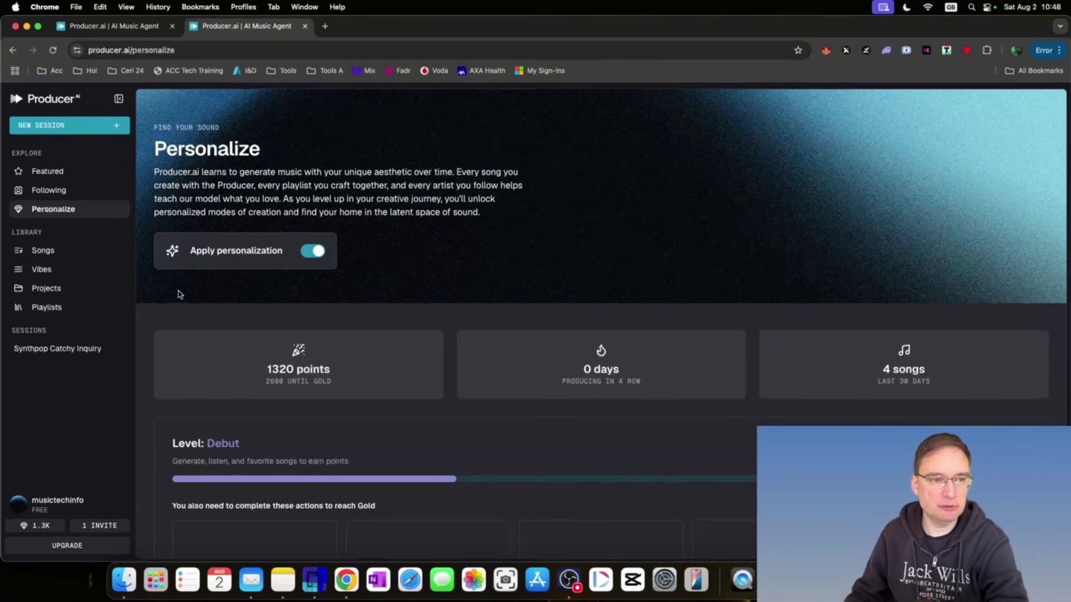
{"action": "left_click", "coordinate": [54, 192]}
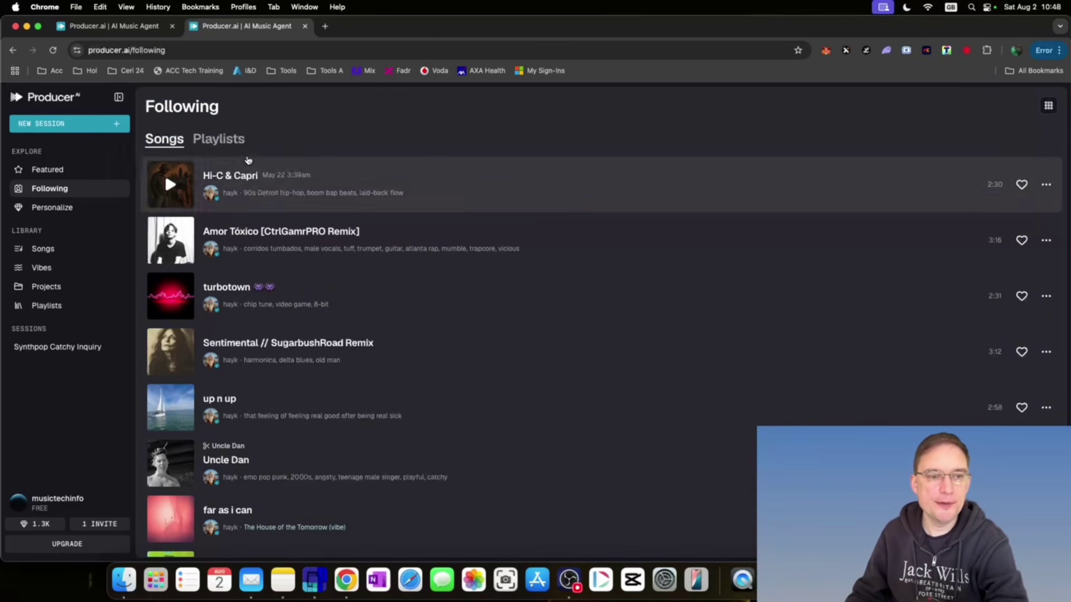
{"action": "left_click", "coordinate": [226, 143]}
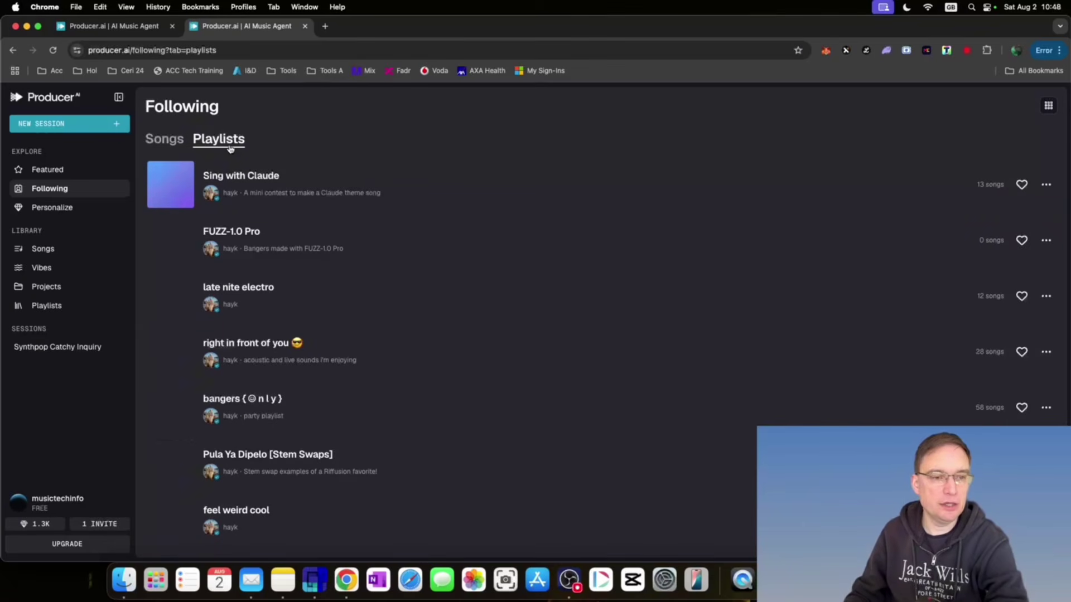
{"action": "left_click", "coordinate": [65, 169]}
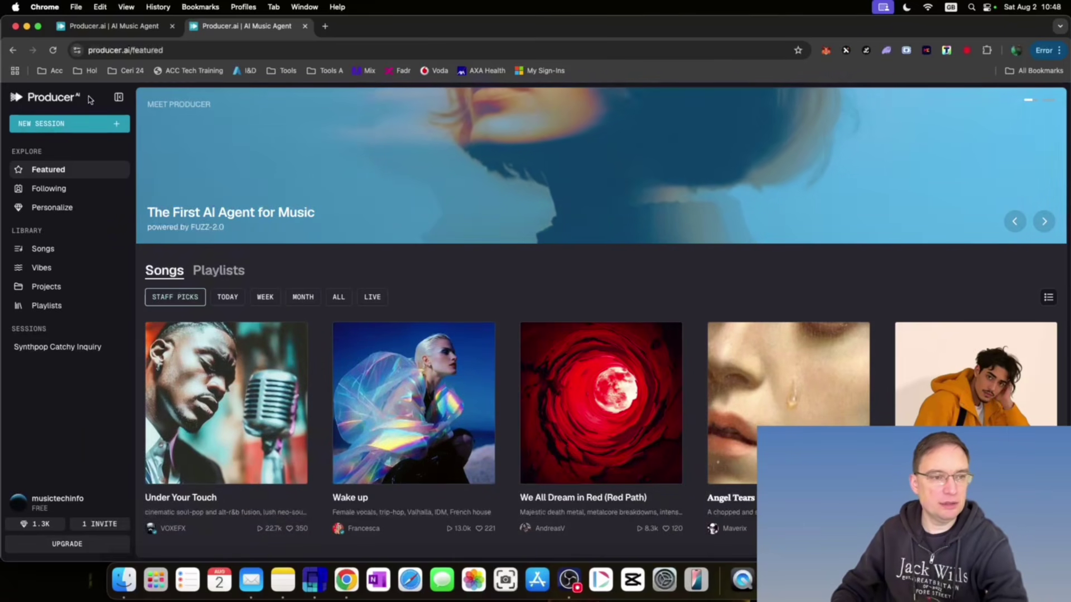
{"action": "left_click", "coordinate": [42, 99]}
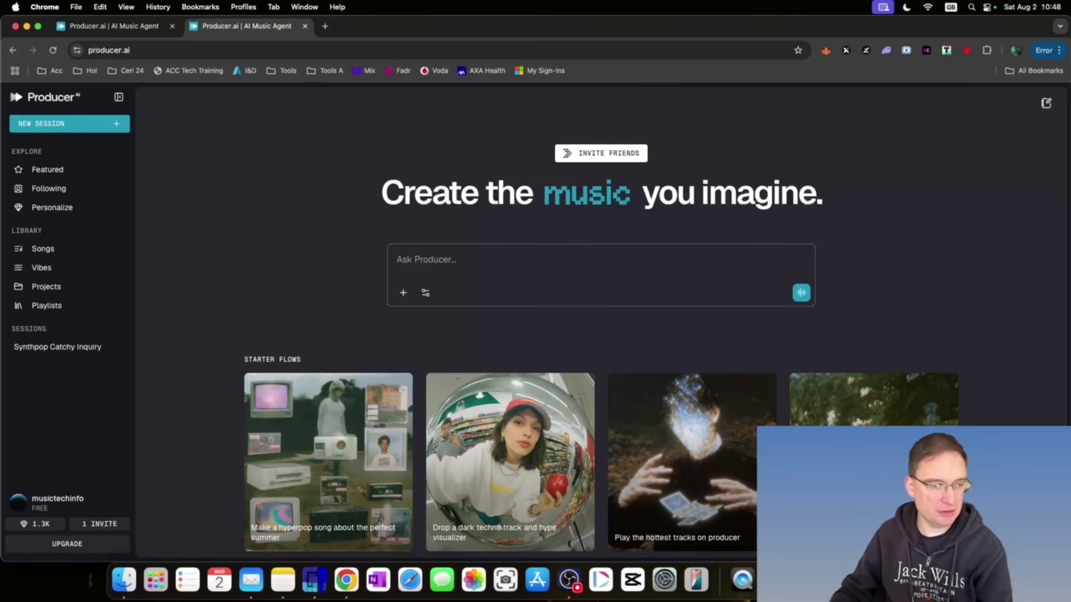
Step: Review the upgrade plans with monthly billing, comparing the Free, Starter, Plus and Member features and the option to get extra credits
{"action": "left_click", "coordinate": [52, 507]}
{"action": "left_click", "coordinate": [63, 549]}
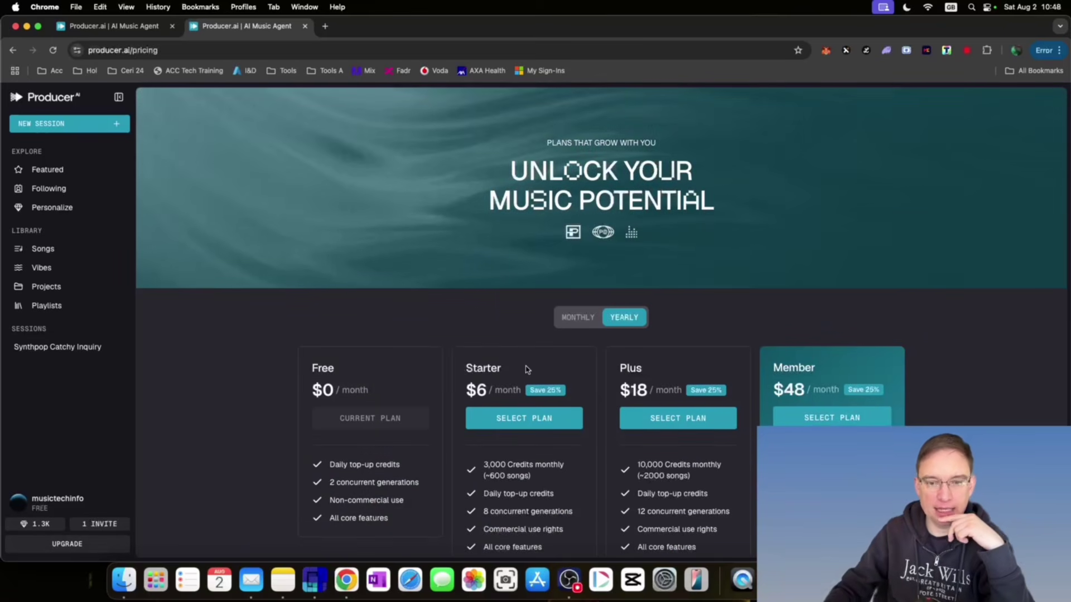
{"action": "scroll", "coordinate": [525, 334], "scroll_direction": "down", "scroll_amount": 3}
{"action": "left_click", "coordinate": [580, 226]}
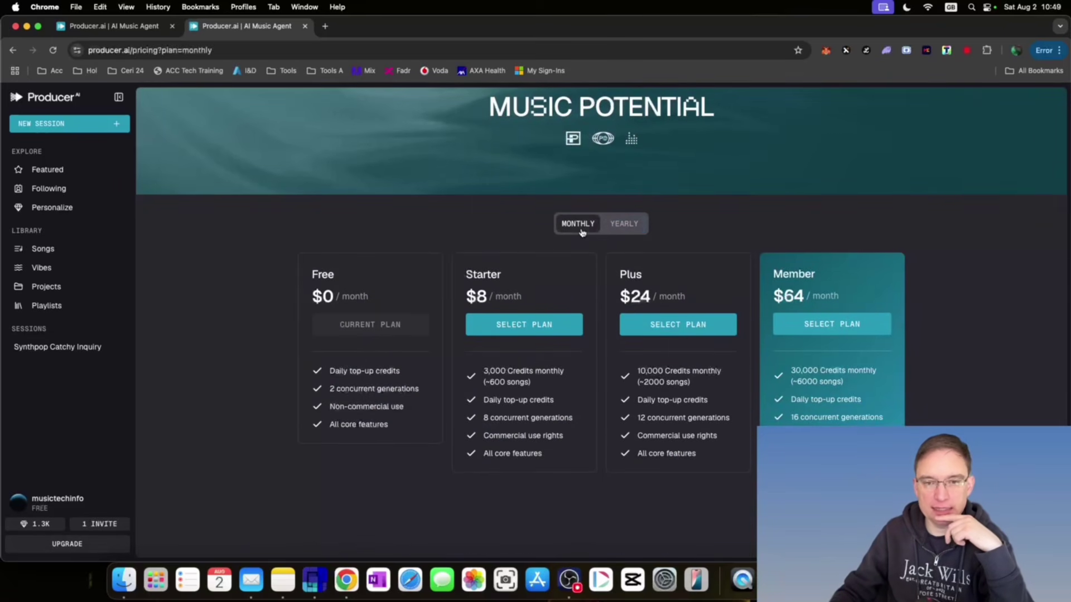
{"action": "scroll", "coordinate": [895, 315], "scroll_direction": "down", "scroll_amount": 4}
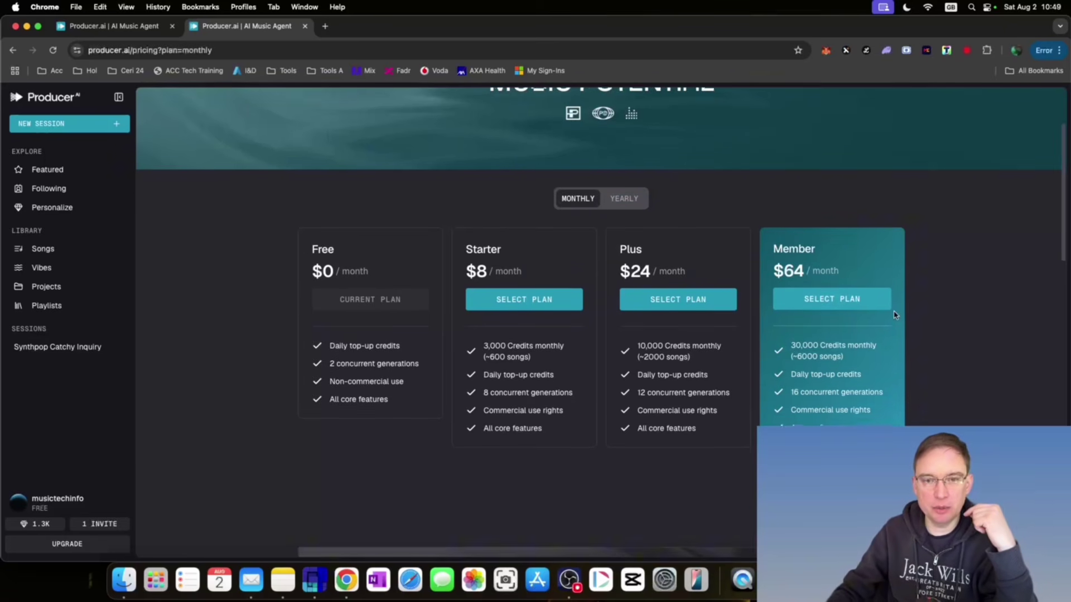
{"action": "scroll", "coordinate": [903, 321], "scroll_direction": "down", "scroll_amount": 2}
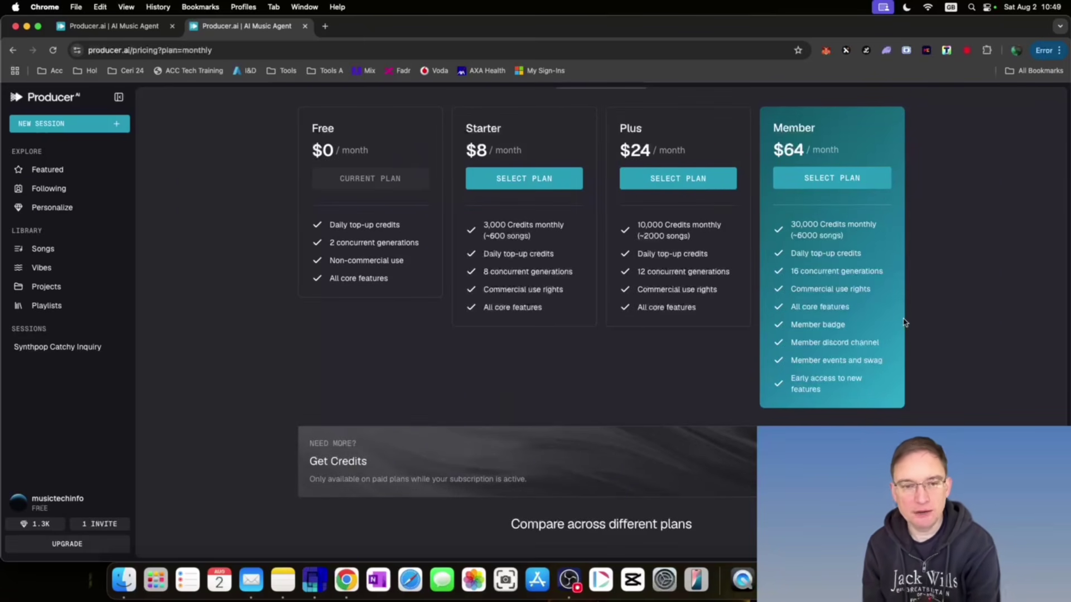
{"action": "scroll", "coordinate": [332, 366], "scroll_direction": "up", "scroll_amount": 1}
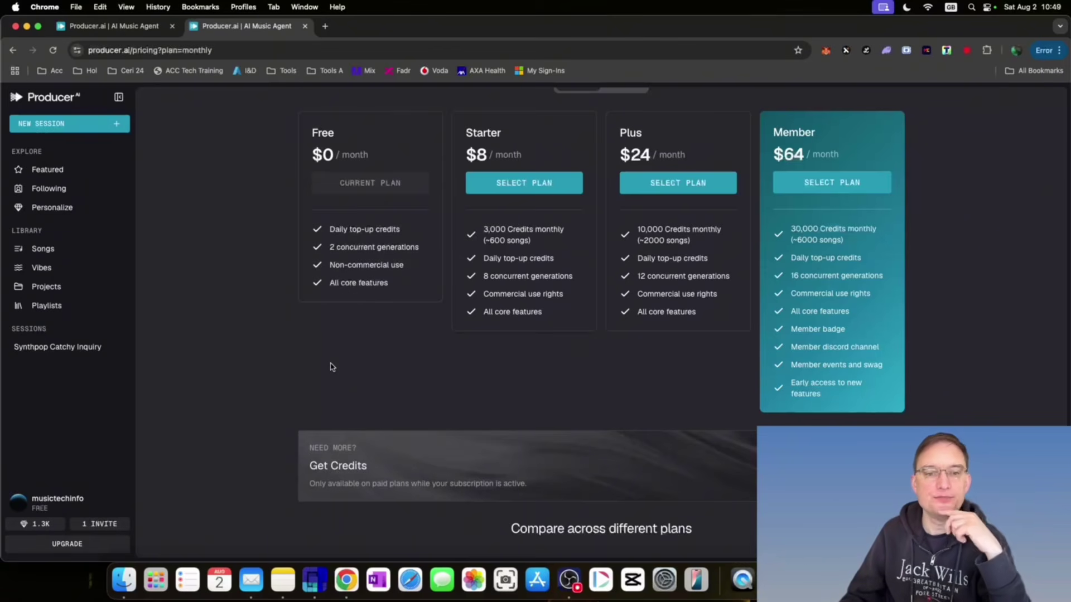
{"action": "scroll", "coordinate": [309, 292], "scroll_direction": "down", "scroll_amount": 1}
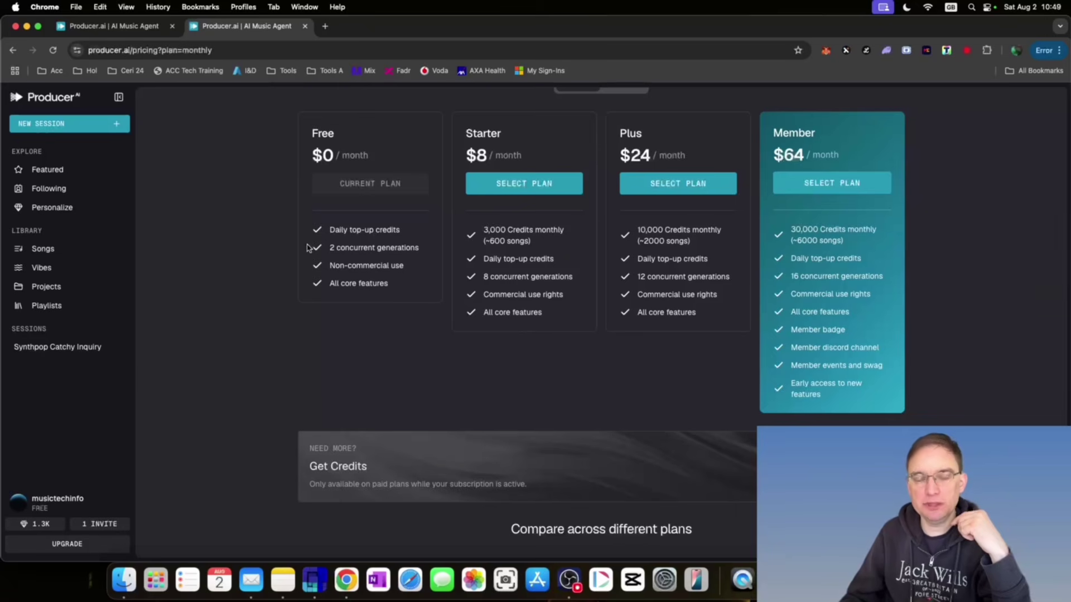
{"action": "scroll", "coordinate": [312, 248], "scroll_direction": "down", "scroll_amount": 2}
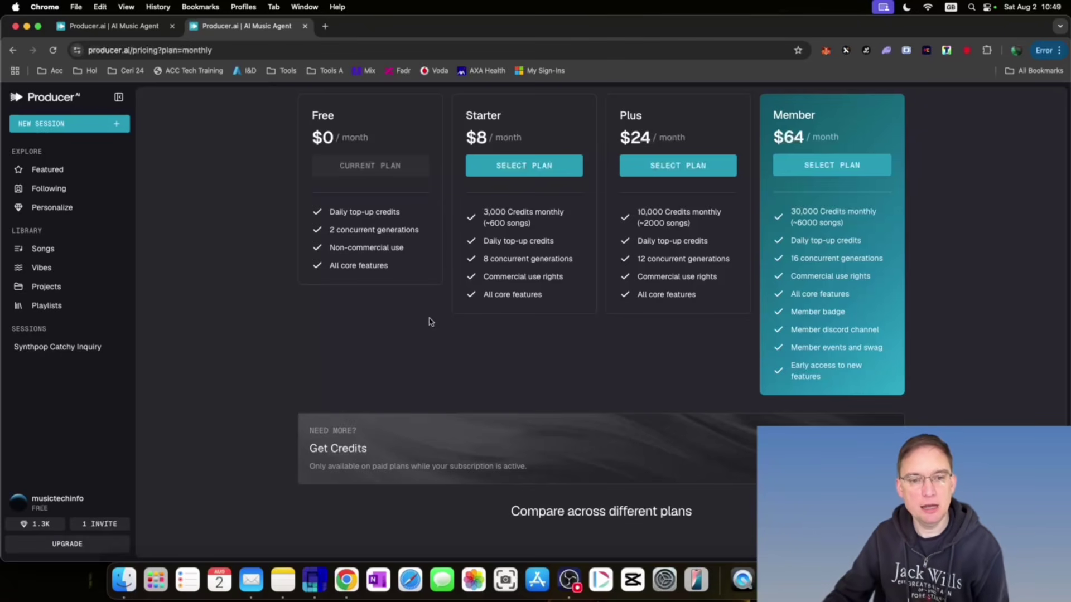
{"action": "scroll", "coordinate": [430, 322], "scroll_direction": "up", "scroll_amount": 3}
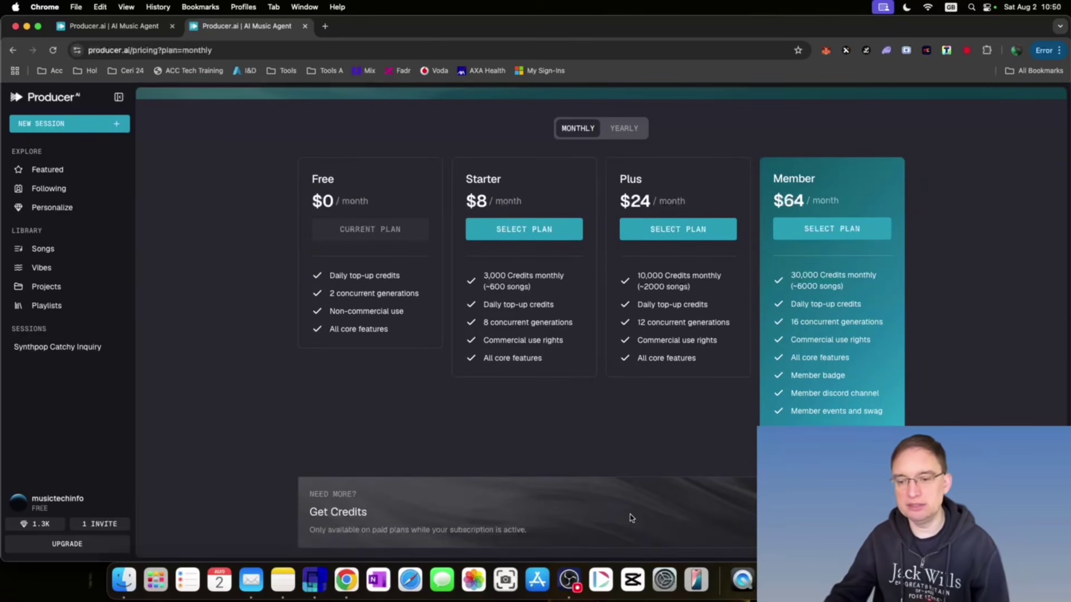
{"action": "scroll", "coordinate": [342, 271], "scroll_direction": "down", "scroll_amount": 2}
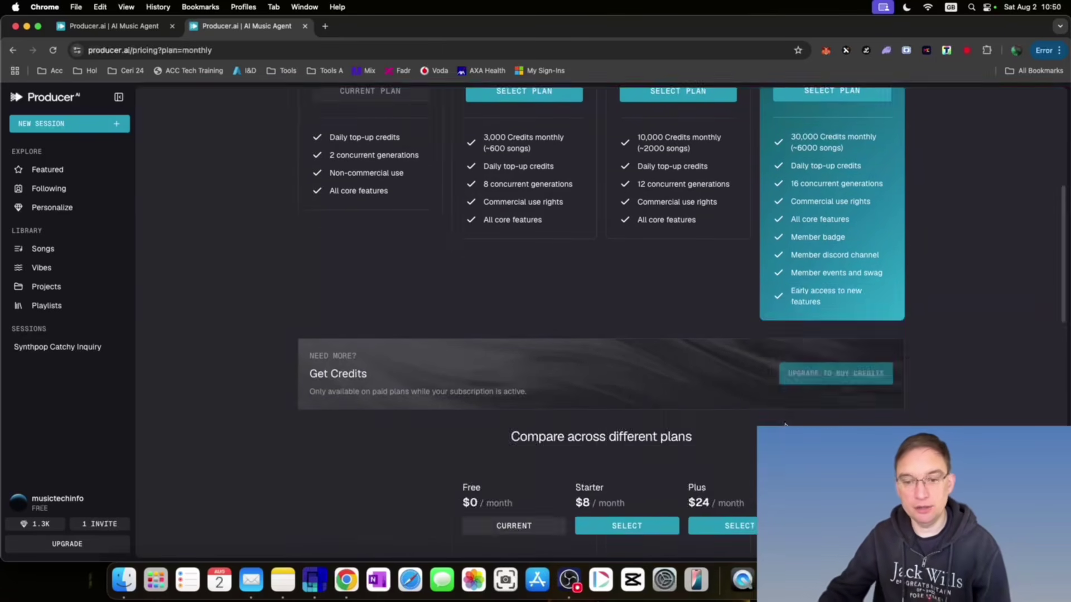
{"action": "scroll", "coordinate": [650, 325], "scroll_direction": "up", "scroll_amount": 5}
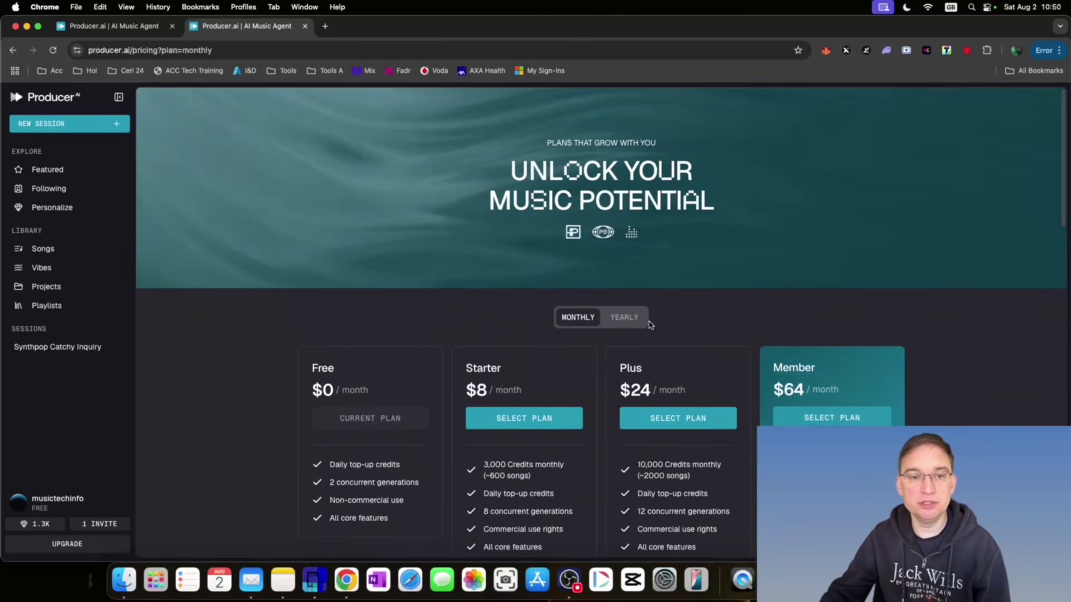
Step: Start a new session and review the account's credits, subscription settings and usage history
{"action": "left_click", "coordinate": [55, 123]}
{"action": "left_click", "coordinate": [56, 502]}
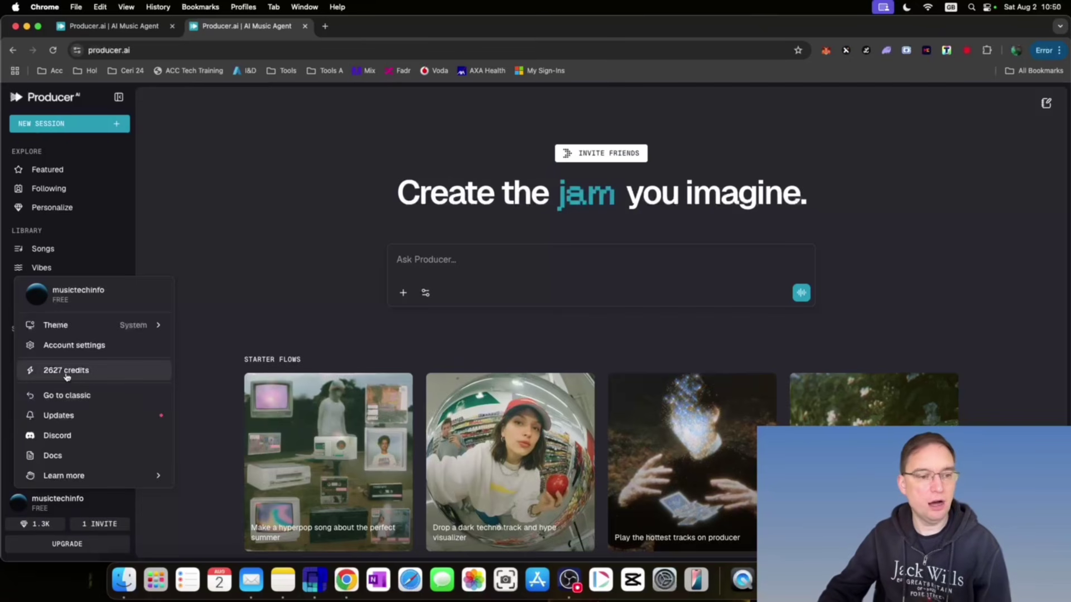
{"action": "left_click", "coordinate": [99, 372]}
{"action": "scroll", "coordinate": [416, 177], "scroll_direction": "down", "scroll_amount": 1}
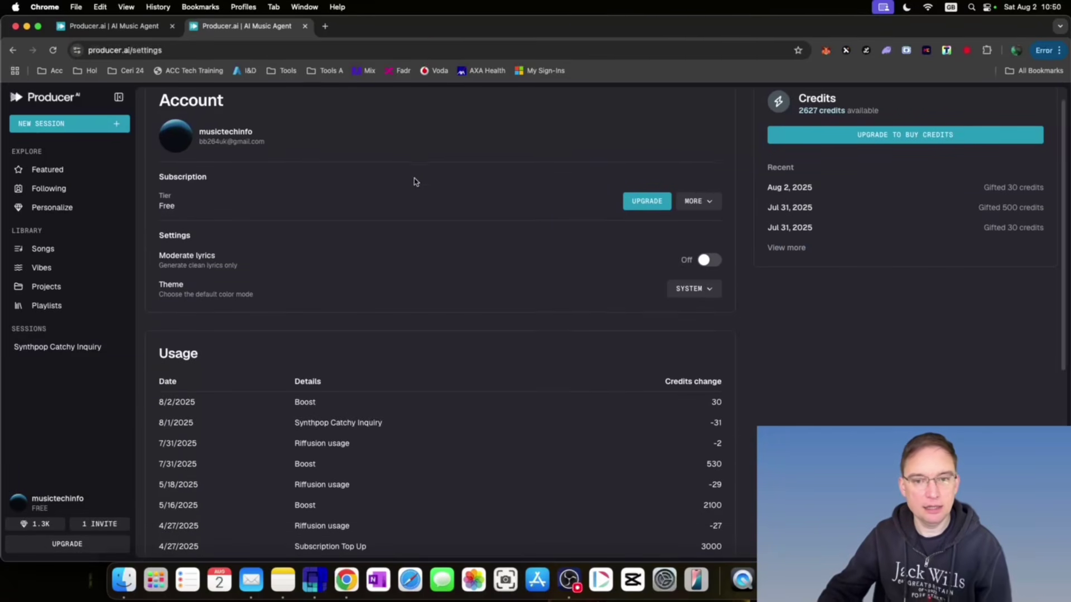
{"action": "scroll", "coordinate": [561, 438], "scroll_direction": "up", "scroll_amount": 1}
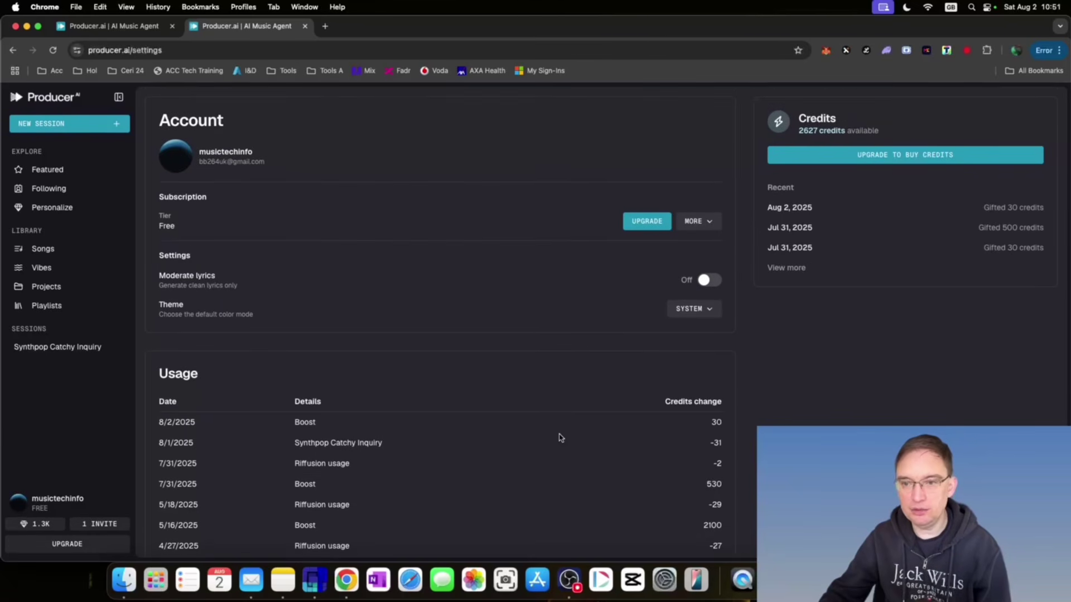
{"action": "scroll", "coordinate": [561, 438], "scroll_direction": "down", "scroll_amount": 3}
{"action": "scroll", "coordinate": [574, 444], "scroll_direction": "up", "scroll_amount": 3}
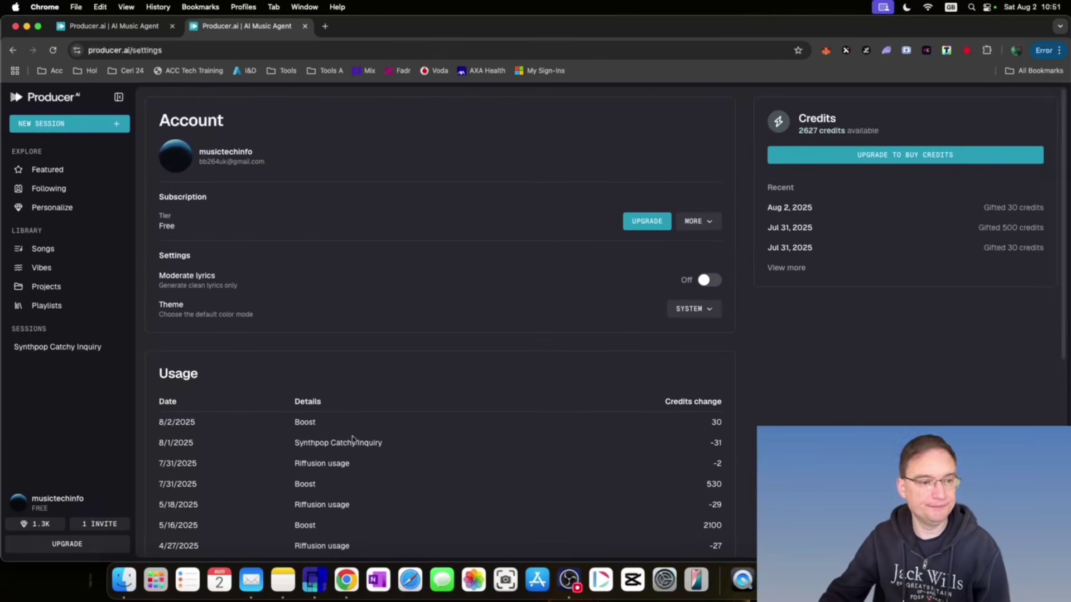
{"action": "left_click", "coordinate": [47, 504]}
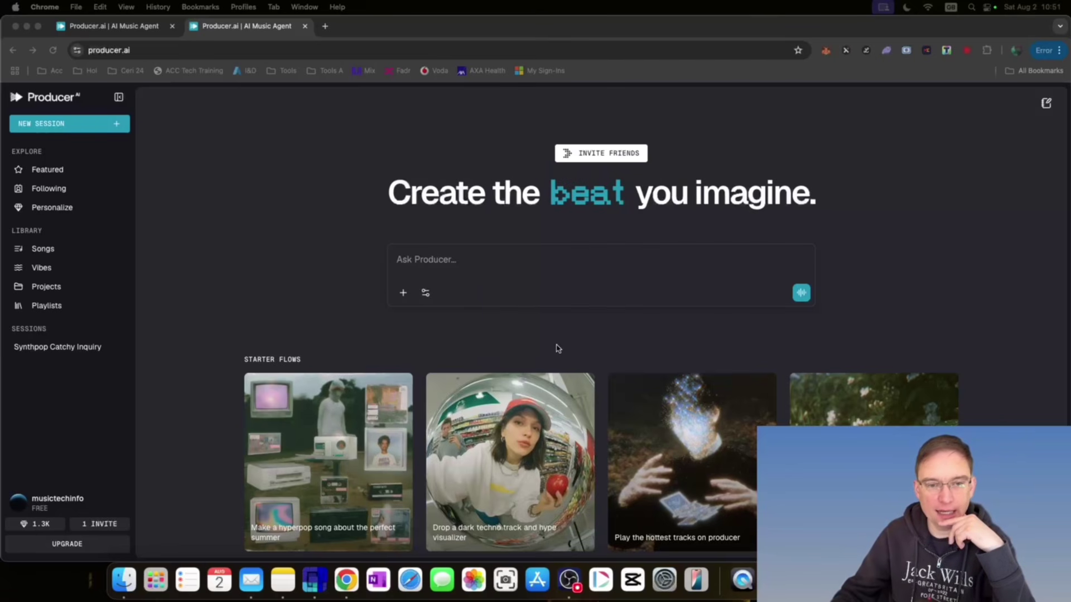
Step: Examine the prompt box's recording and upload options and the available models, including FUZZ-2.0 Raw and the Classic versions
{"action": "scroll", "coordinate": [554, 350], "scroll_direction": "down", "scroll_amount": 2}
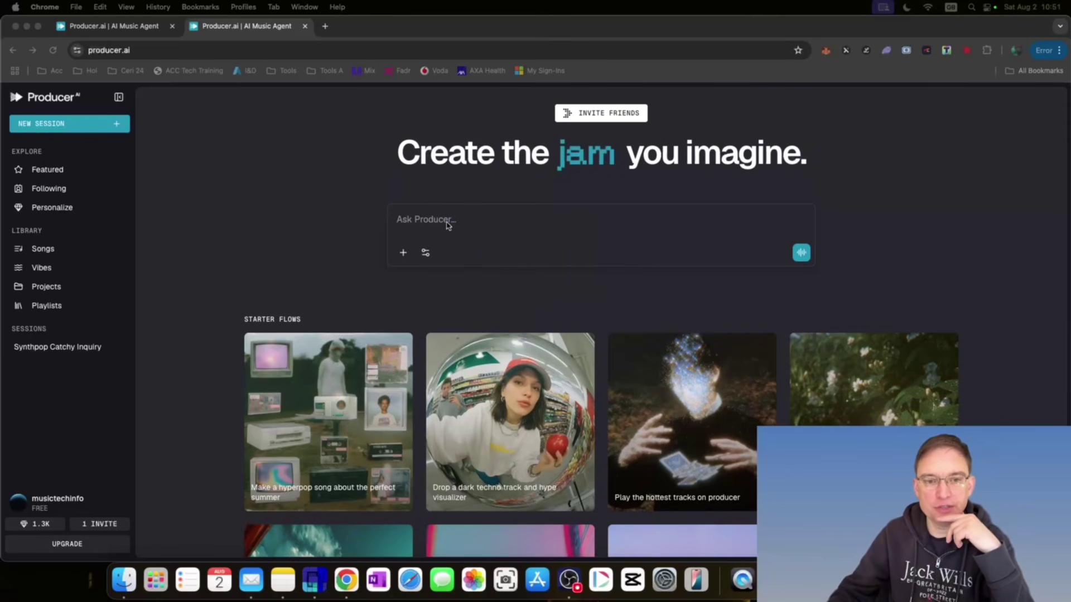
{"action": "left_click", "coordinate": [467, 226]}
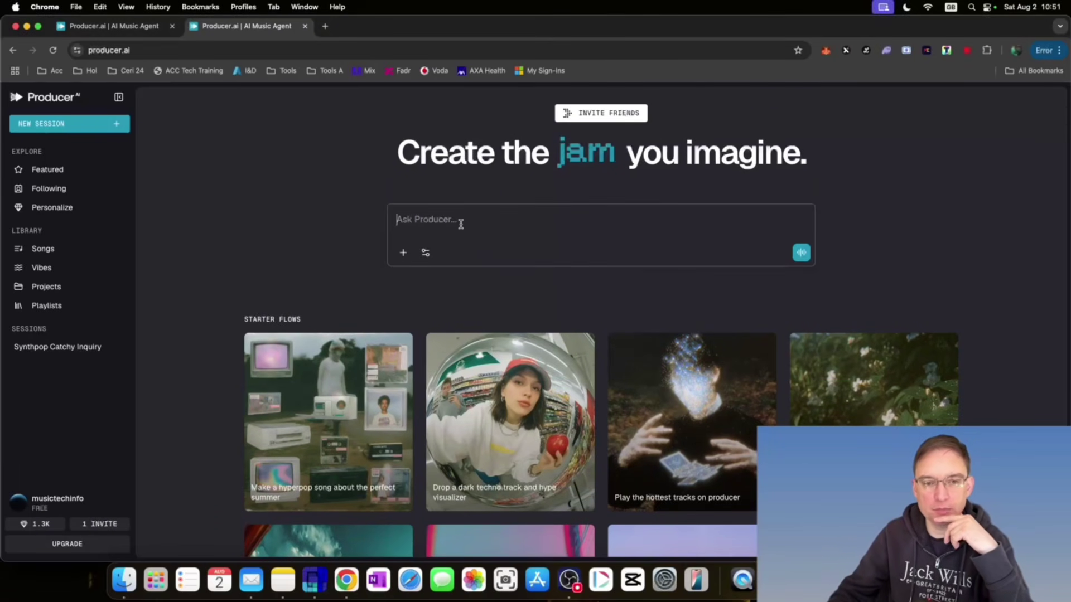
{"action": "left_click", "coordinate": [403, 254]}
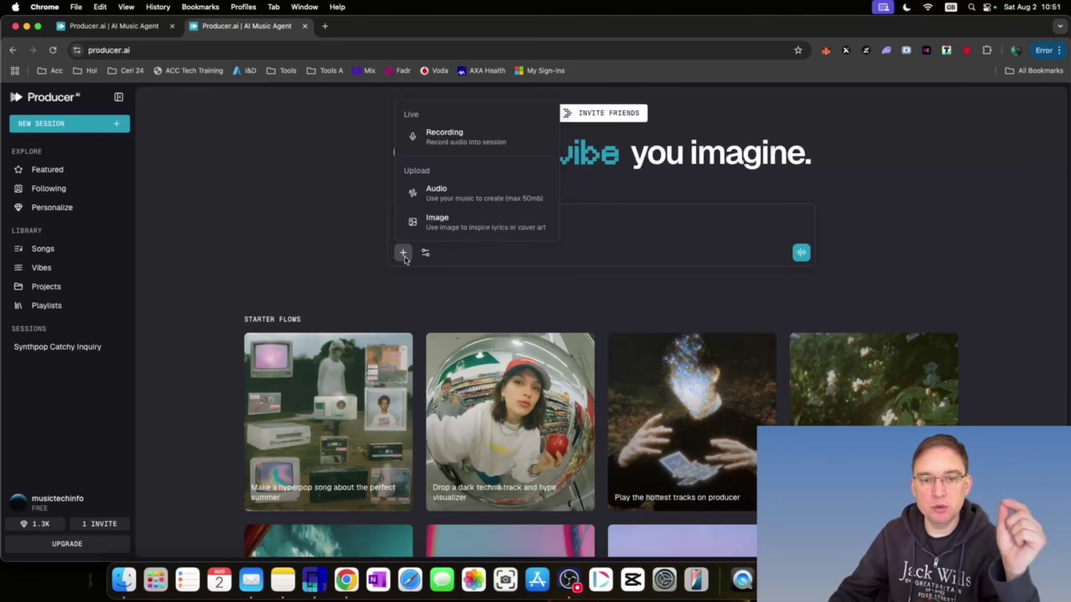
{"action": "left_click", "coordinate": [426, 255]}
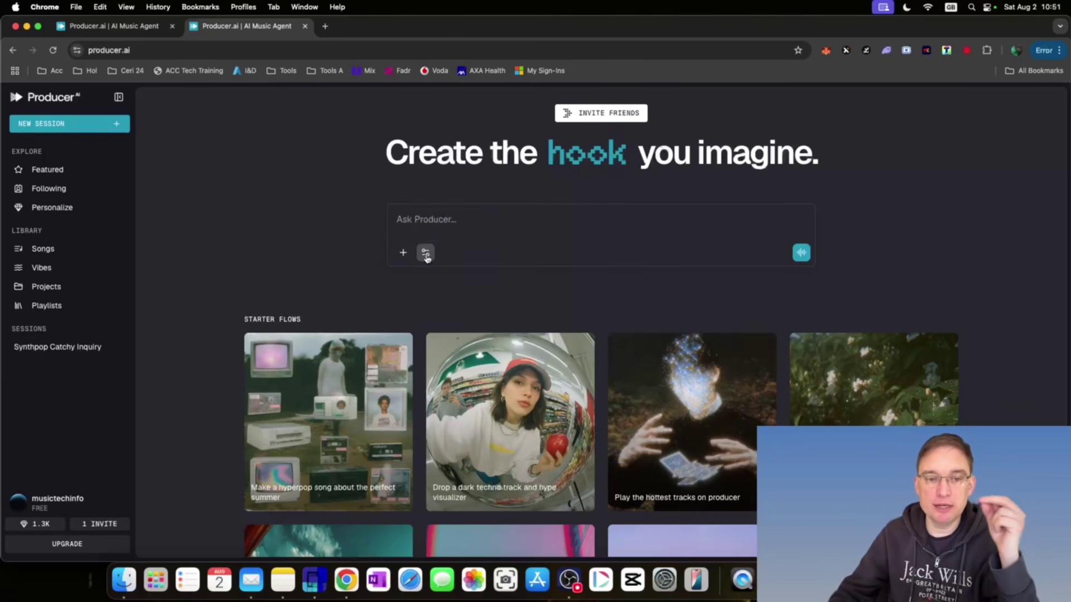
{"action": "left_click", "coordinate": [425, 257]}
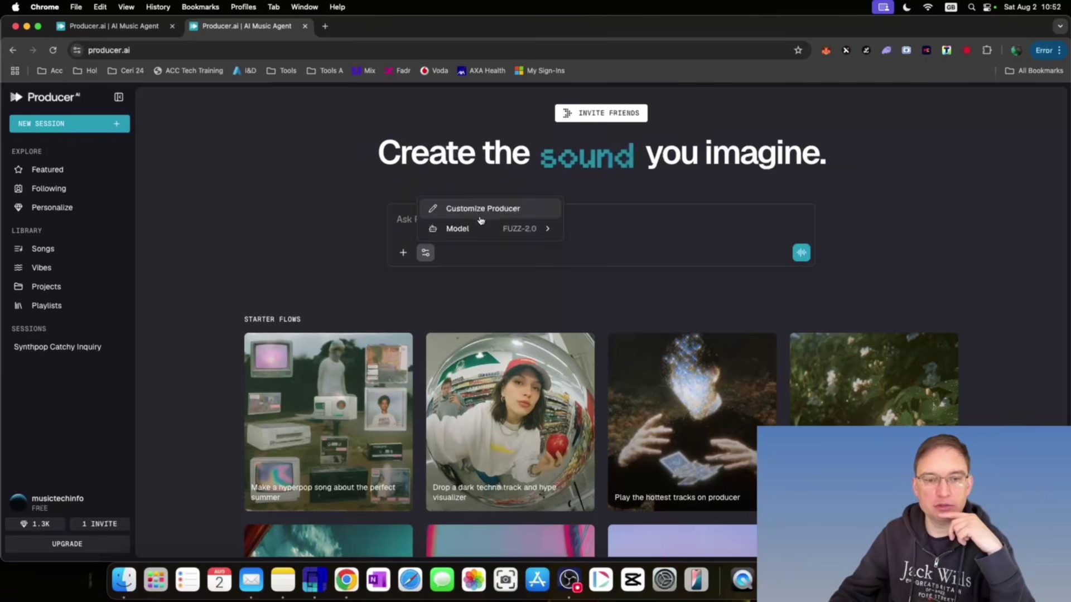
{"action": "mouse_move", "coordinate": [510, 229]}
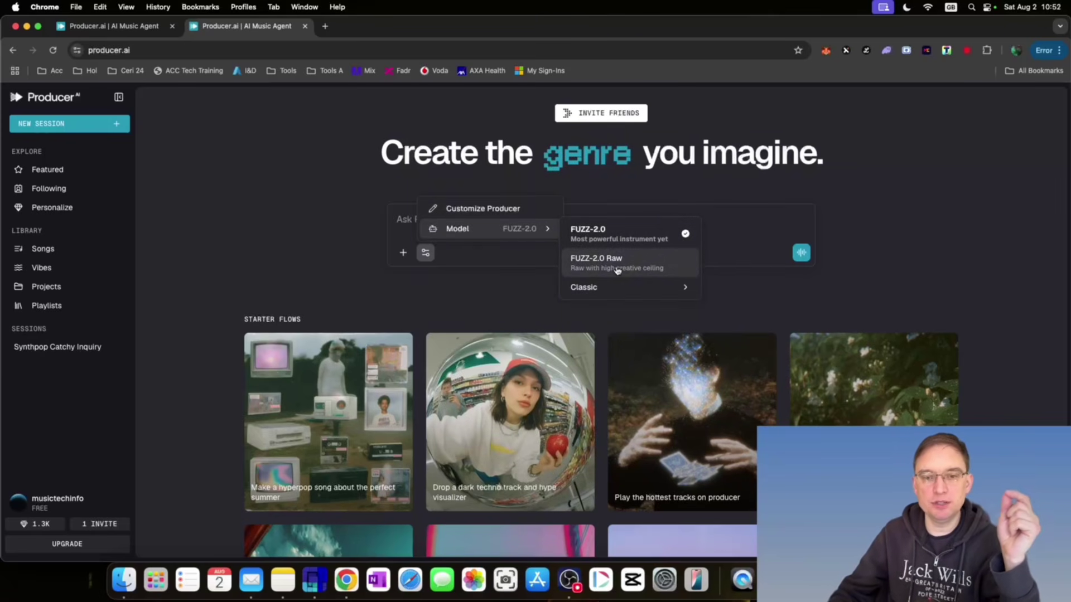
{"action": "mouse_move", "coordinate": [598, 288]}
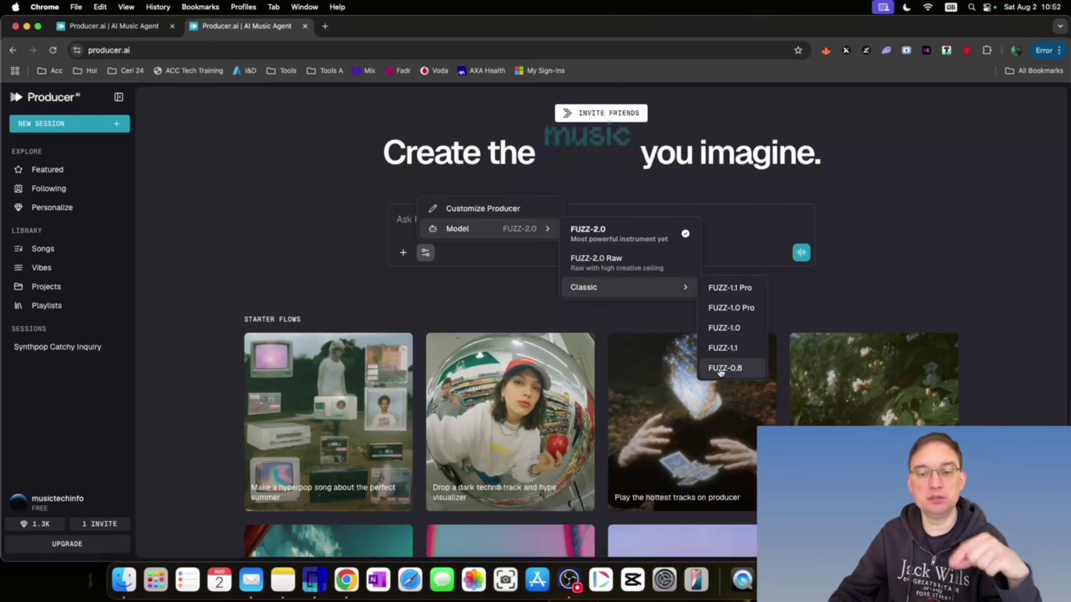
{"action": "left_click", "coordinate": [865, 217]}
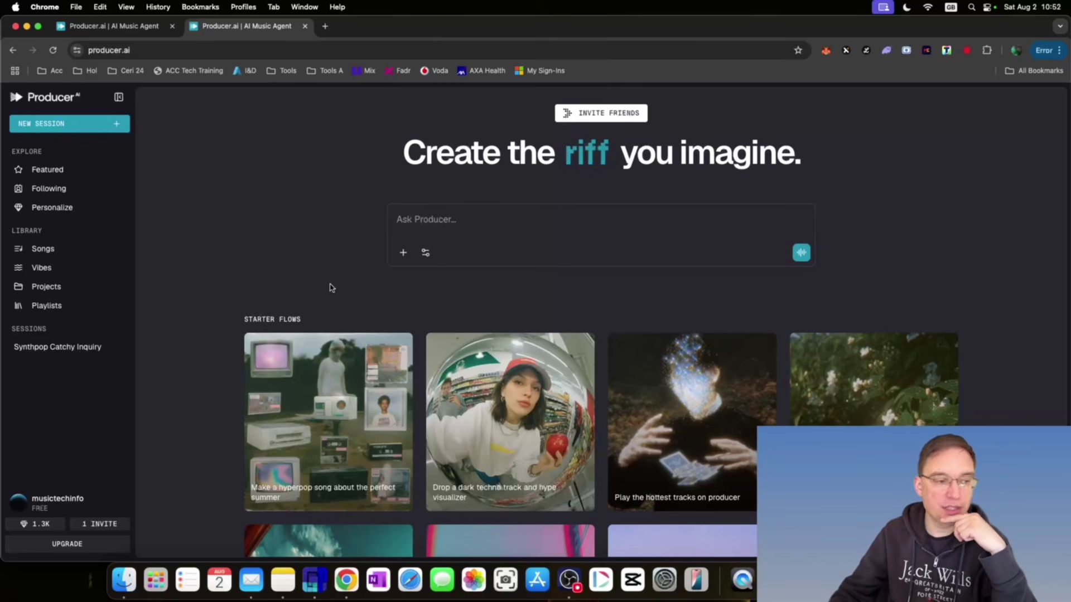
Step: Run the "Make a hyperpop song about the perfect summer" starter flow and sample the generated song from about 1:37
{"action": "scroll", "coordinate": [331, 288], "scroll_direction": "down", "scroll_amount": 3}
{"action": "scroll", "coordinate": [331, 287], "scroll_direction": "down", "scroll_amount": 3}
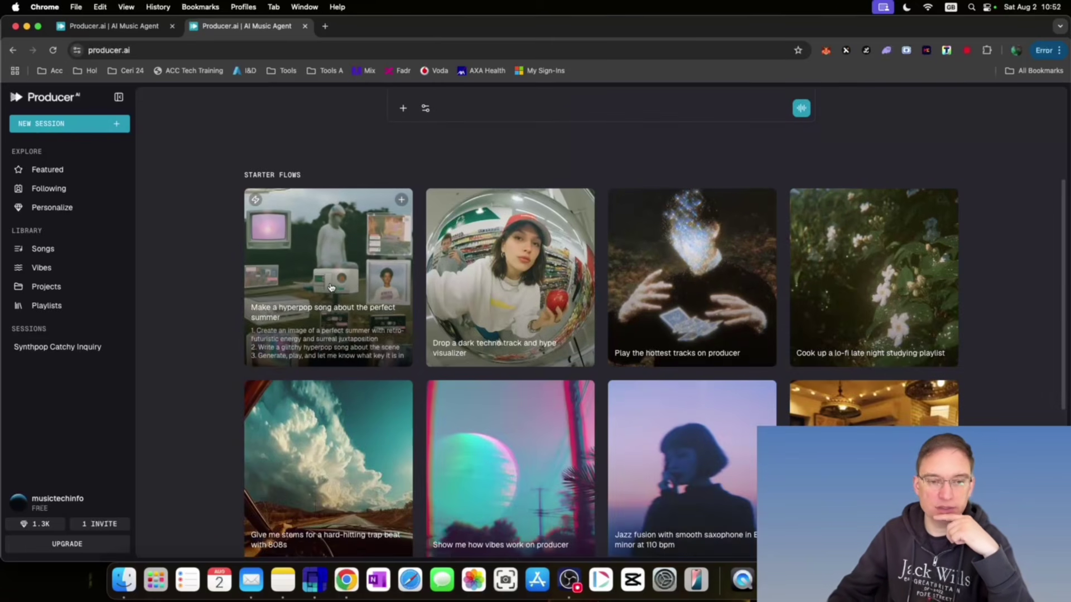
{"action": "left_click", "coordinate": [331, 281]}
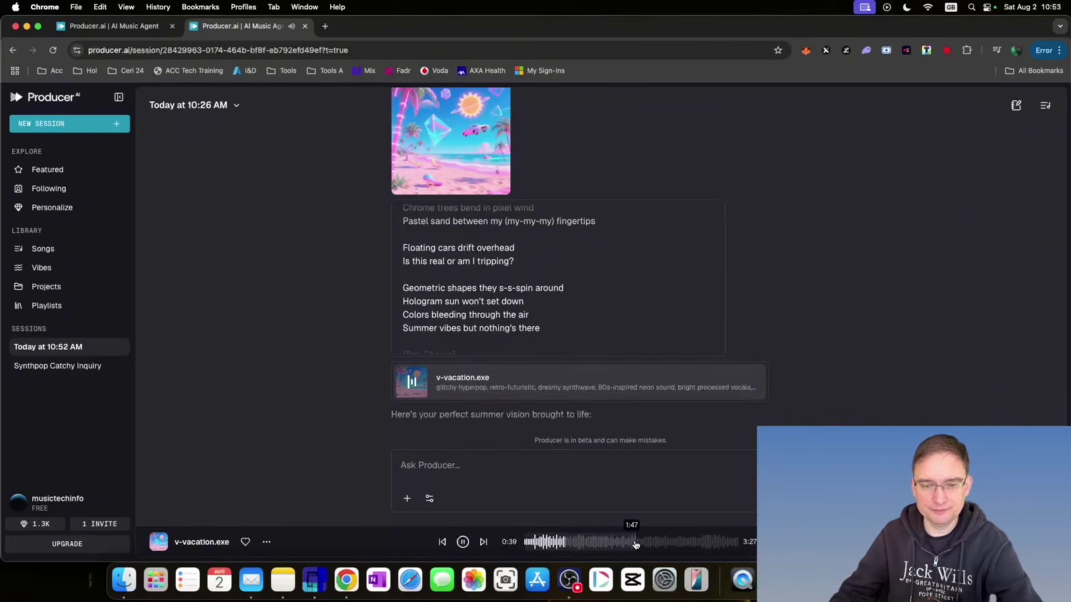
{"action": "left_click", "coordinate": [623, 544]}
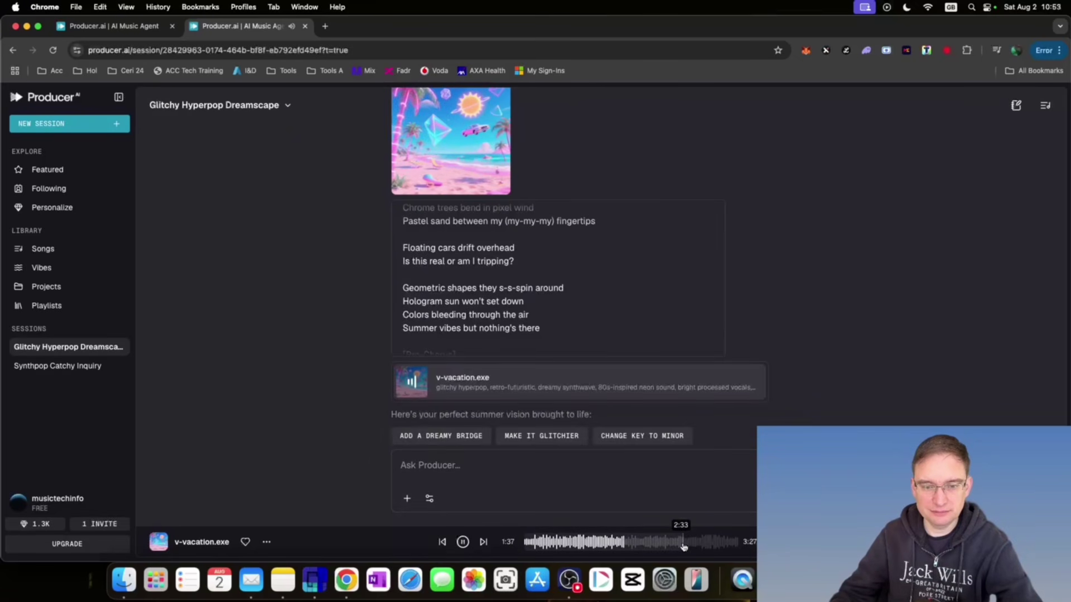
{"action": "left_click", "coordinate": [464, 544]}
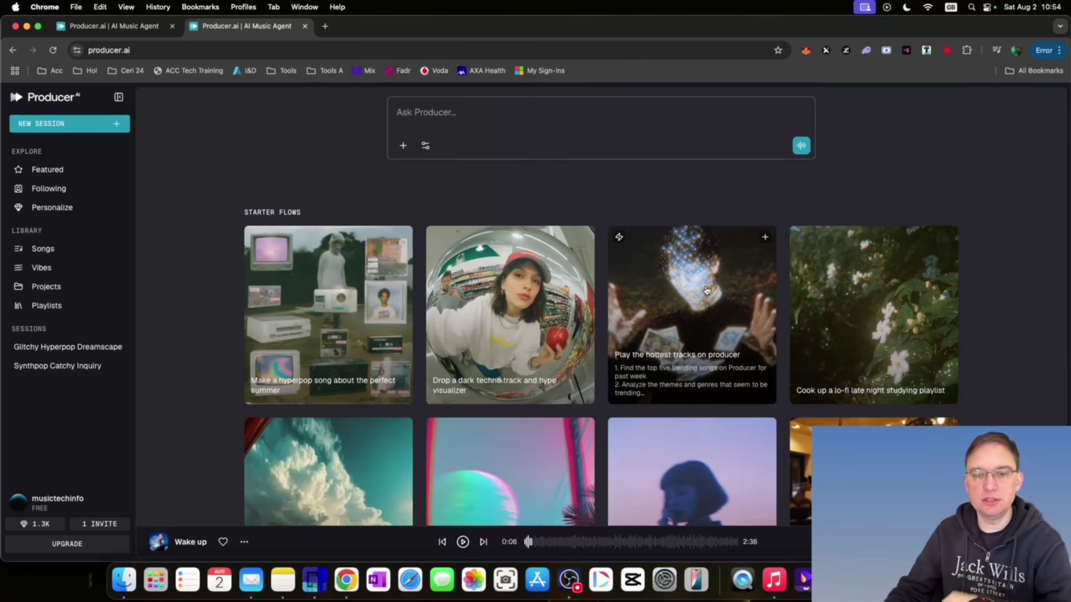
Step: Run the "Play the hottest tracks on producer" starter flow, pausing the played song to read the trend analysis and suggested theme
{"action": "scroll", "coordinate": [719, 313], "scroll_direction": "down", "scroll_amount": 1}
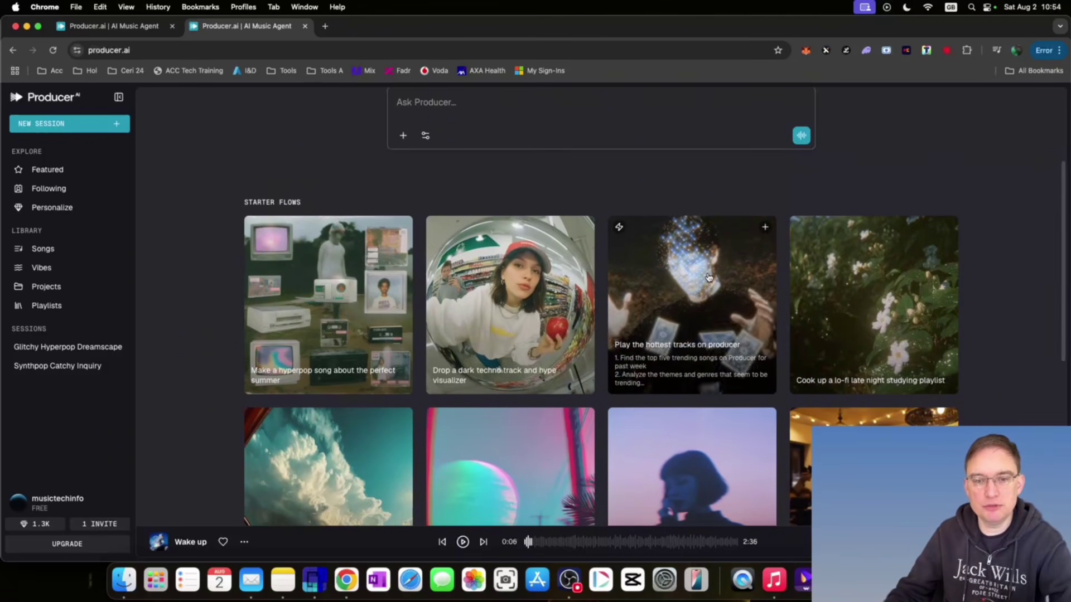
{"action": "left_click", "coordinate": [707, 275]}
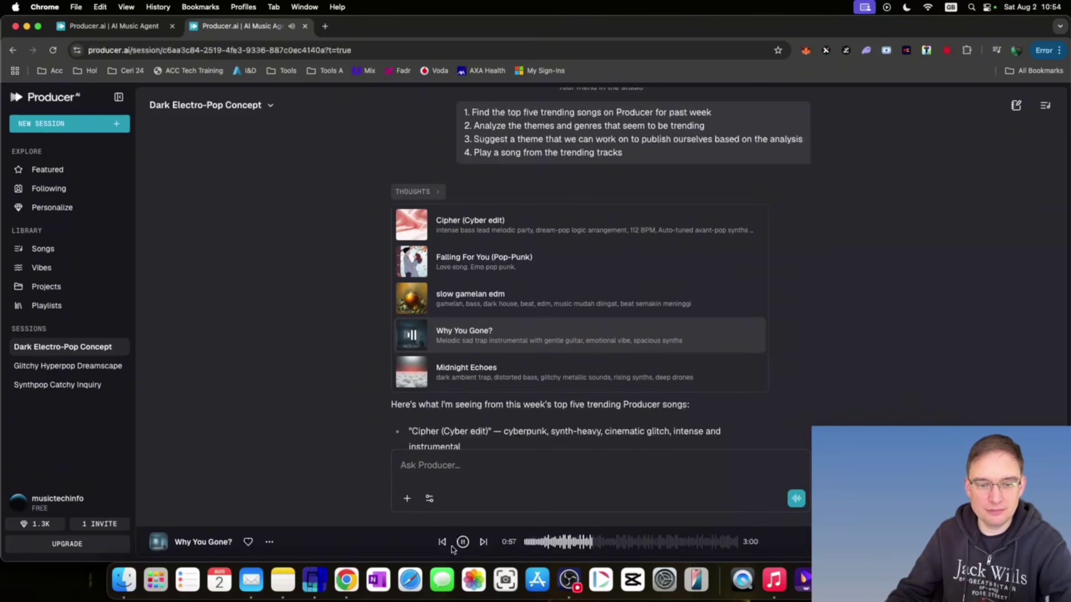
{"action": "left_click", "coordinate": [460, 543]}
{"action": "scroll", "coordinate": [874, 273], "scroll_direction": "down", "scroll_amount": 5}
{"action": "scroll", "coordinate": [874, 273], "scroll_direction": "down", "scroll_amount": 3}
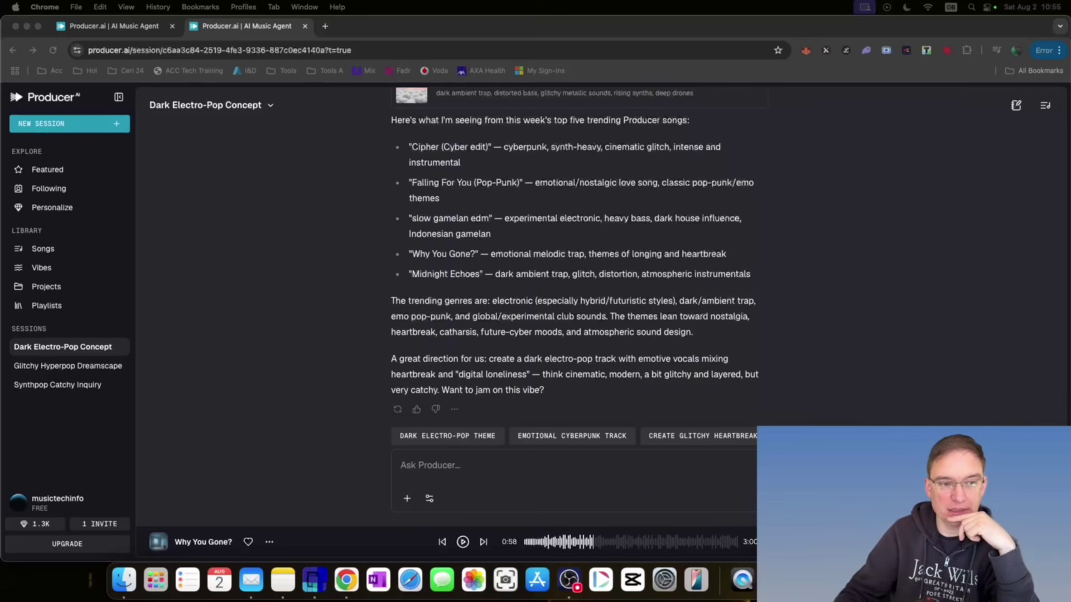
Step: Run the "Give me stems for a hard-hitting trap beat with 808s" starter flow in a new session and pause the generated instrumental
{"action": "left_click", "coordinate": [67, 123]}
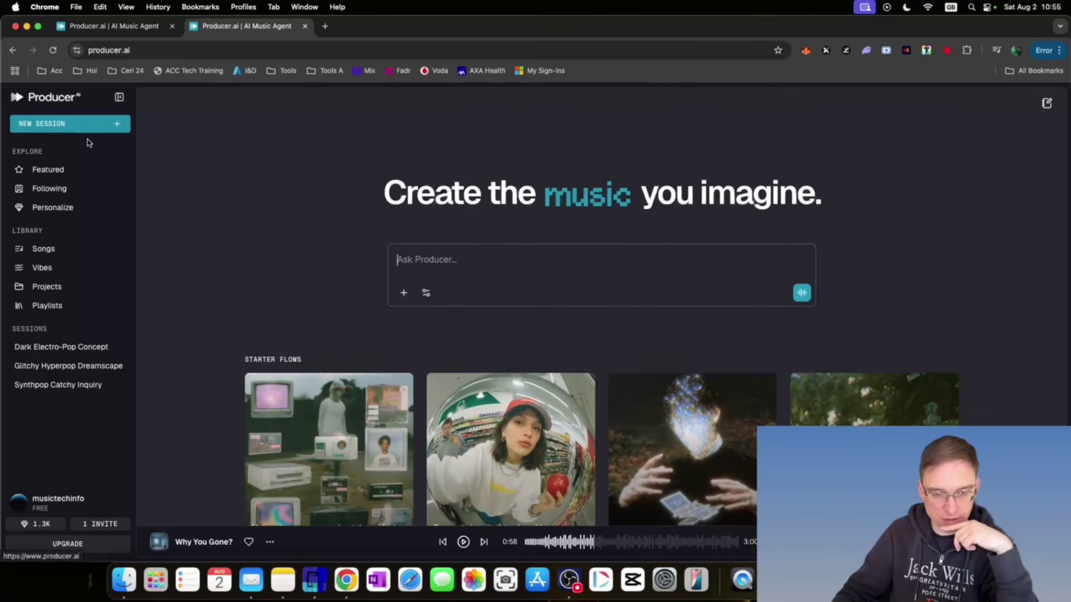
{"action": "scroll", "coordinate": [496, 372], "scroll_direction": "down", "scroll_amount": 6}
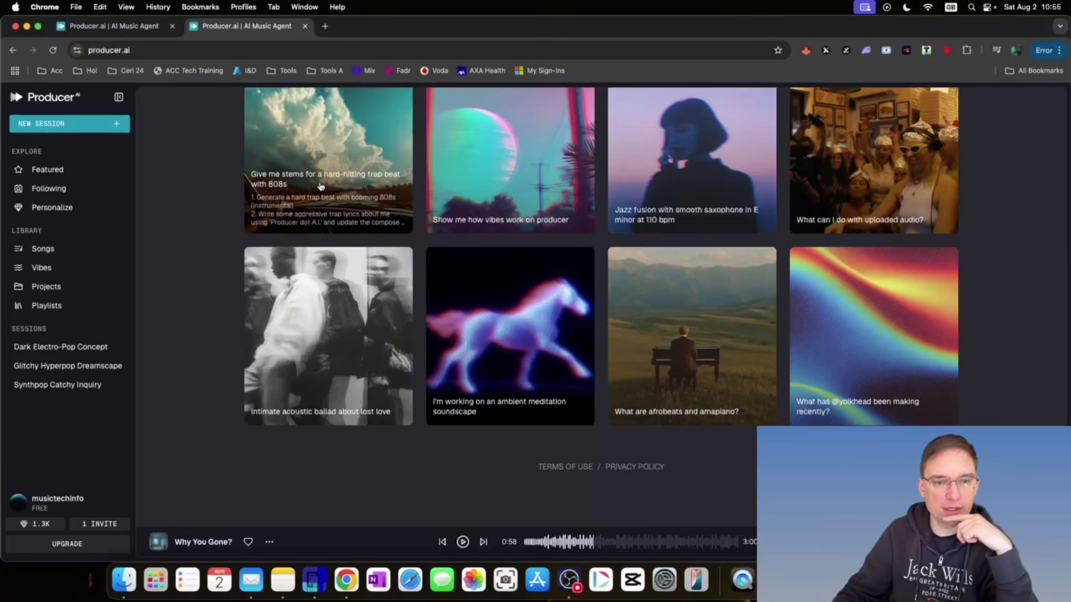
{"action": "left_click", "coordinate": [299, 151]}
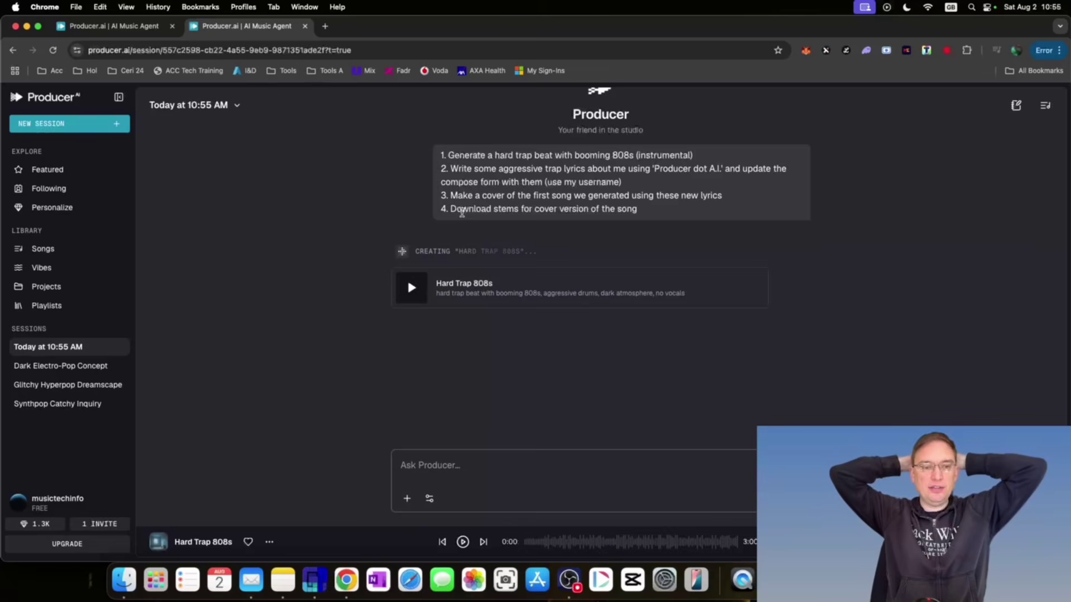
{"action": "left_click", "coordinate": [465, 544]}
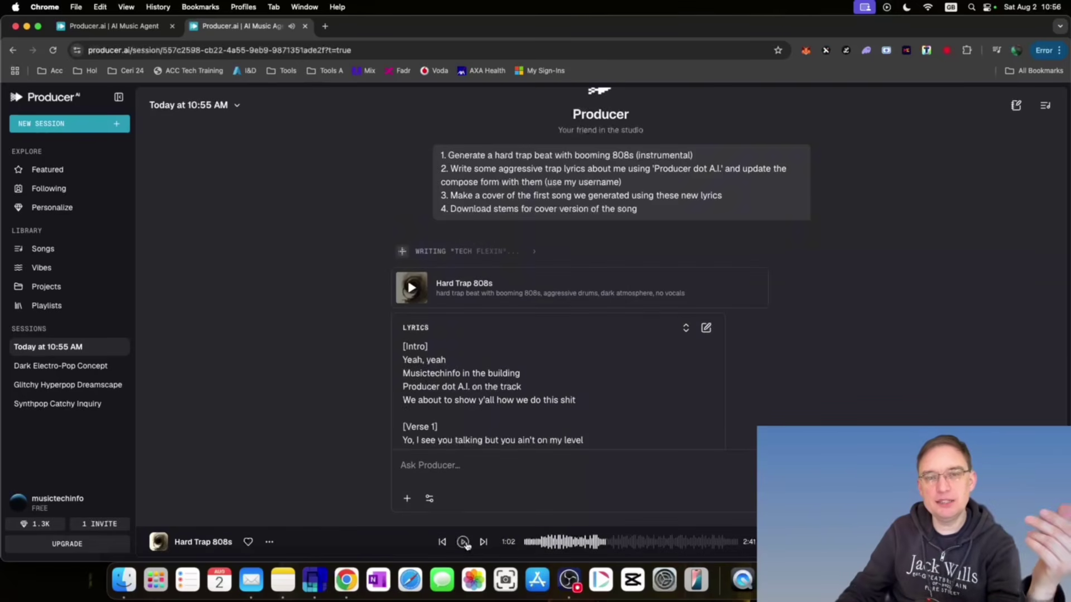
Step: Review the starter flow's four-part prompt and read through the trap lyrics written for the beat
{"action": "scroll", "coordinate": [578, 336], "scroll_direction": "up", "scroll_amount": 5}
{"action": "scroll", "coordinate": [578, 335], "scroll_direction": "up", "scroll_amount": 1}
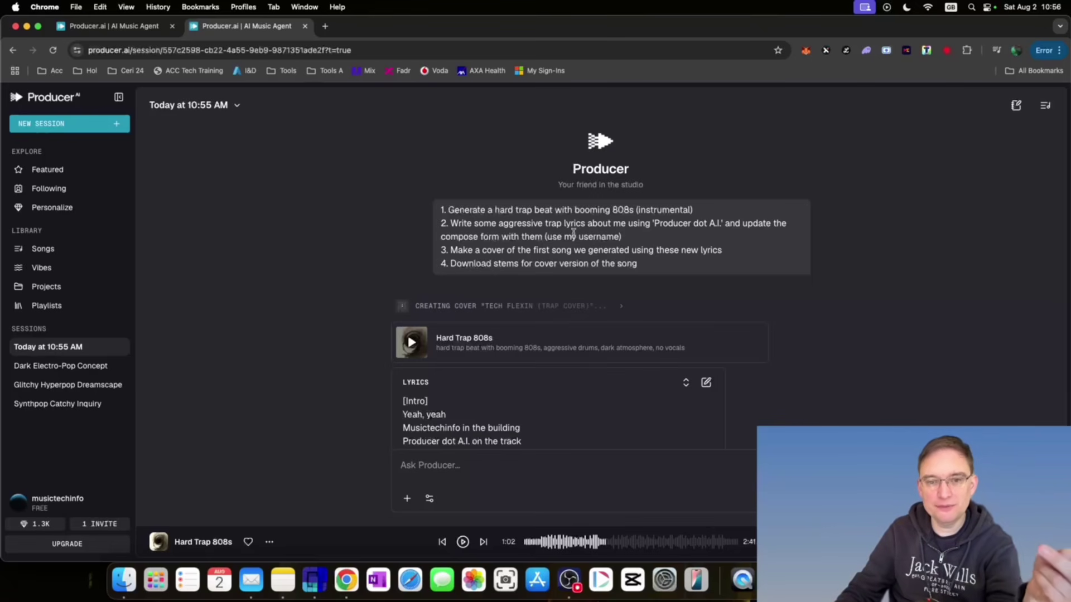
{"action": "scroll", "coordinate": [653, 346], "scroll_direction": "down", "scroll_amount": 5}
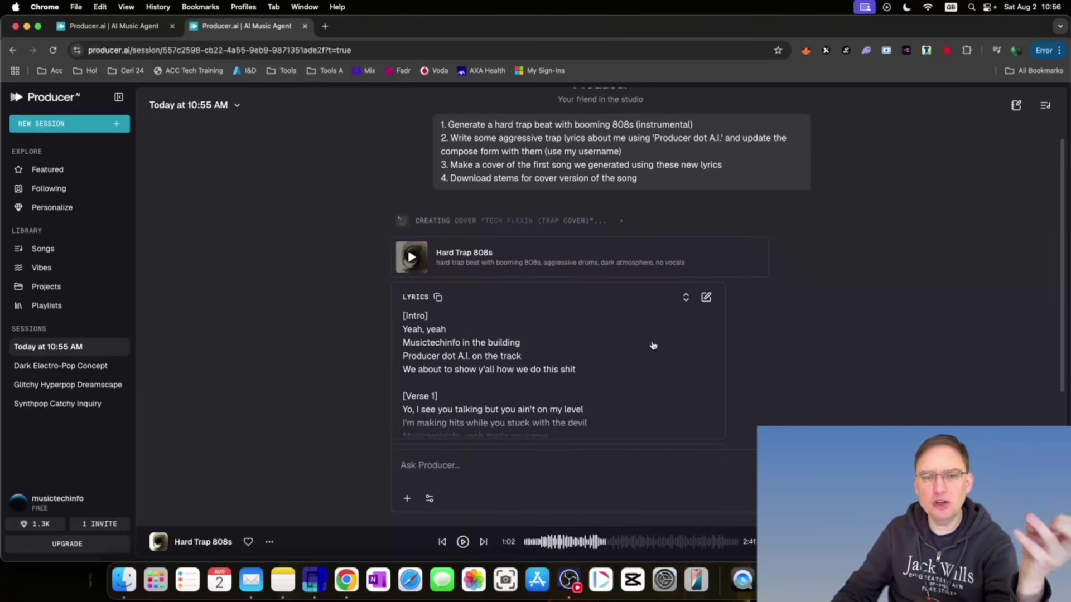
{"action": "scroll", "coordinate": [653, 347], "scroll_direction": "down", "scroll_amount": 5}
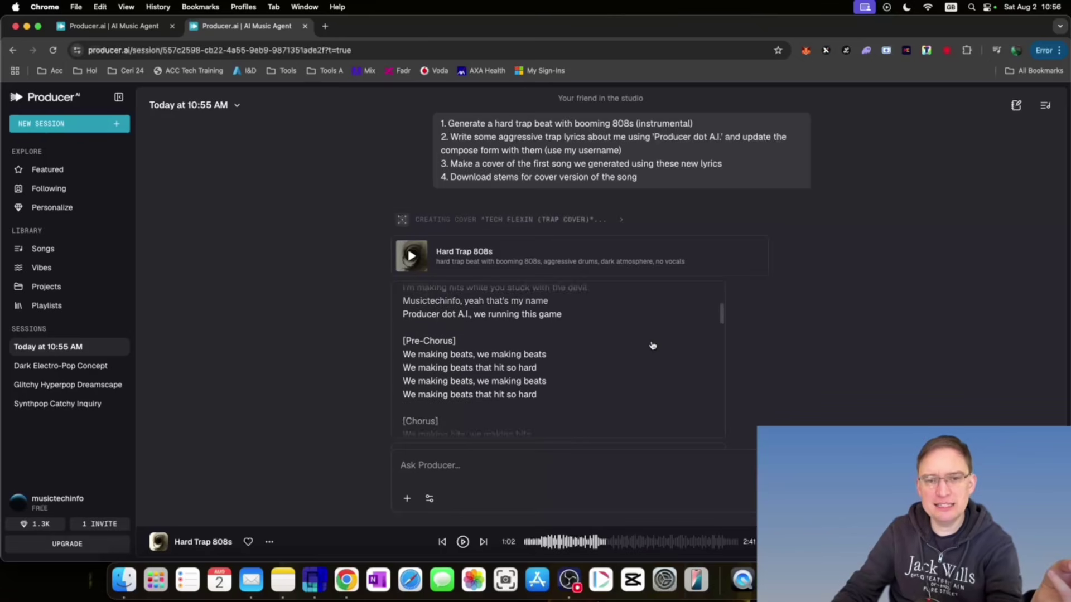
{"action": "scroll", "coordinate": [651, 342], "scroll_direction": "down", "scroll_amount": 1}
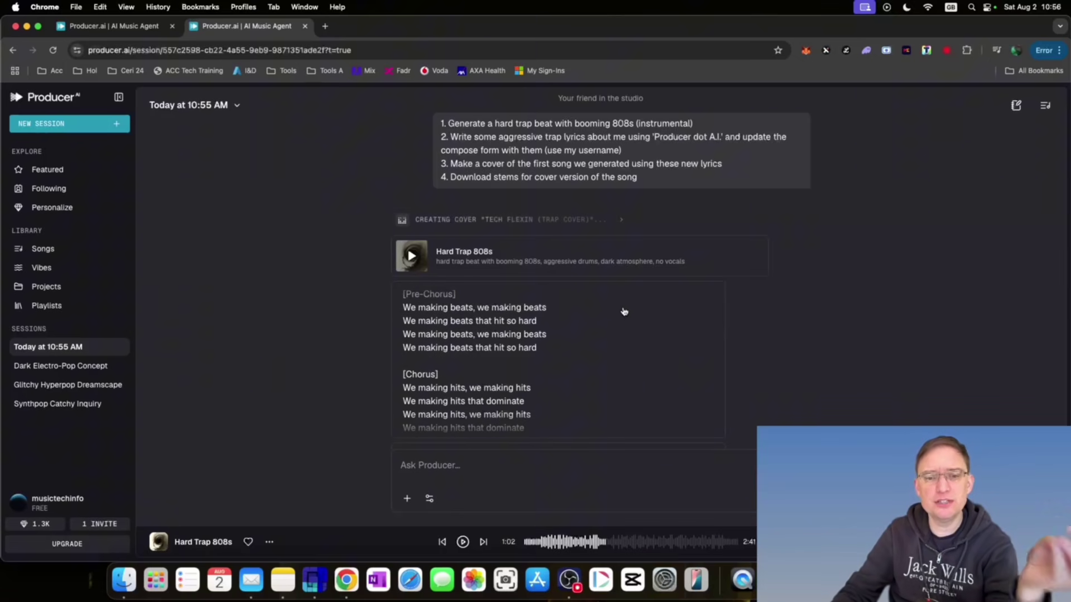
{"action": "scroll", "coordinate": [724, 372], "scroll_direction": "down", "scroll_amount": 10}
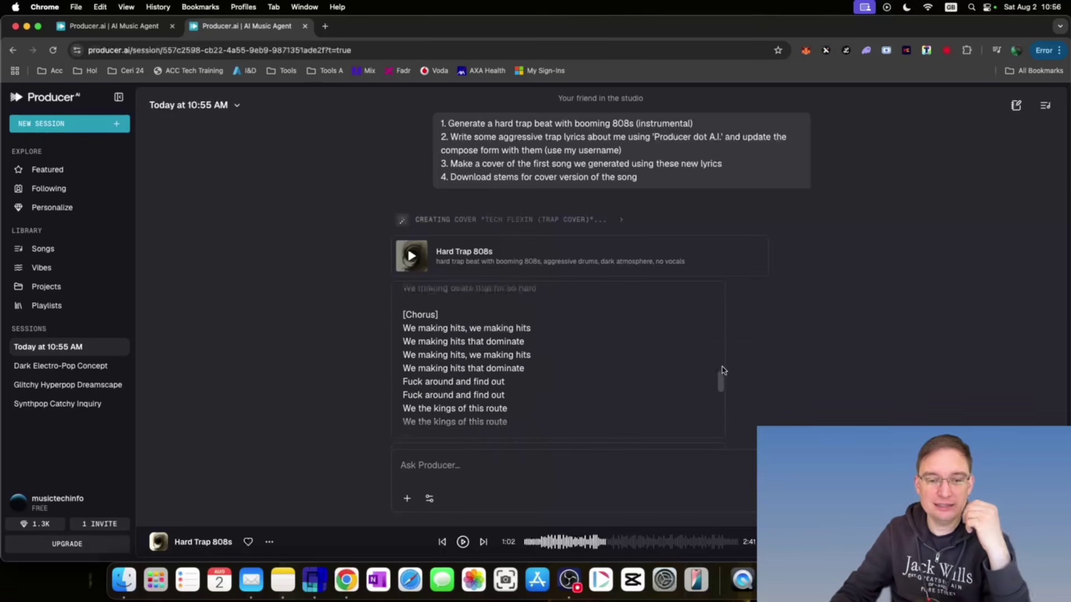
{"action": "scroll", "coordinate": [892, 359], "scroll_direction": "down", "scroll_amount": 5}
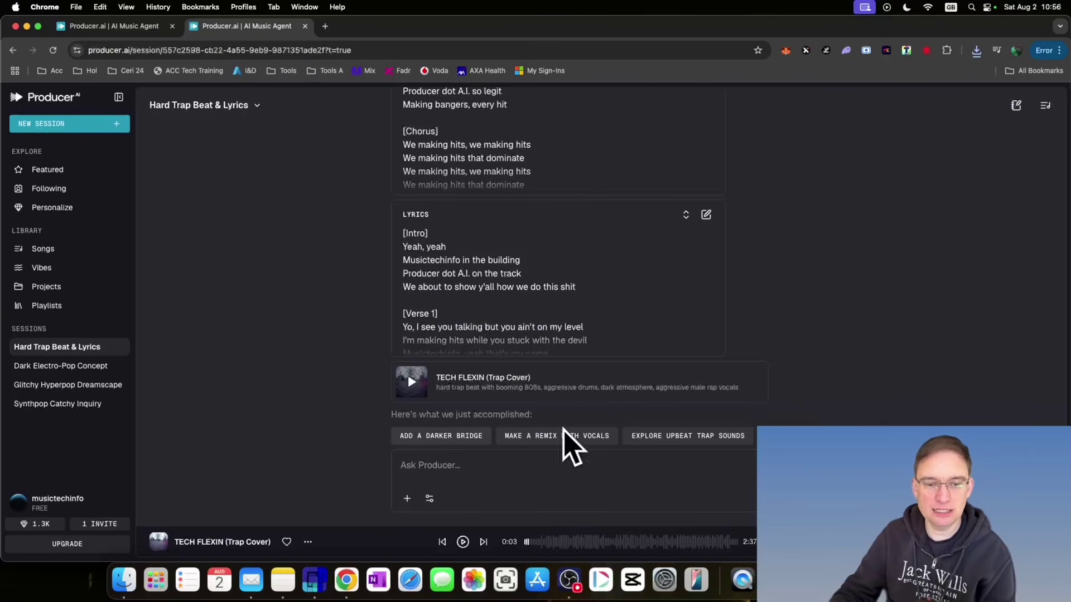
Step: Read the lyrics used for the trap cover and the closing summary, checking the response's extra options
{"action": "scroll", "coordinate": [518, 347], "scroll_direction": "down", "scroll_amount": 3}
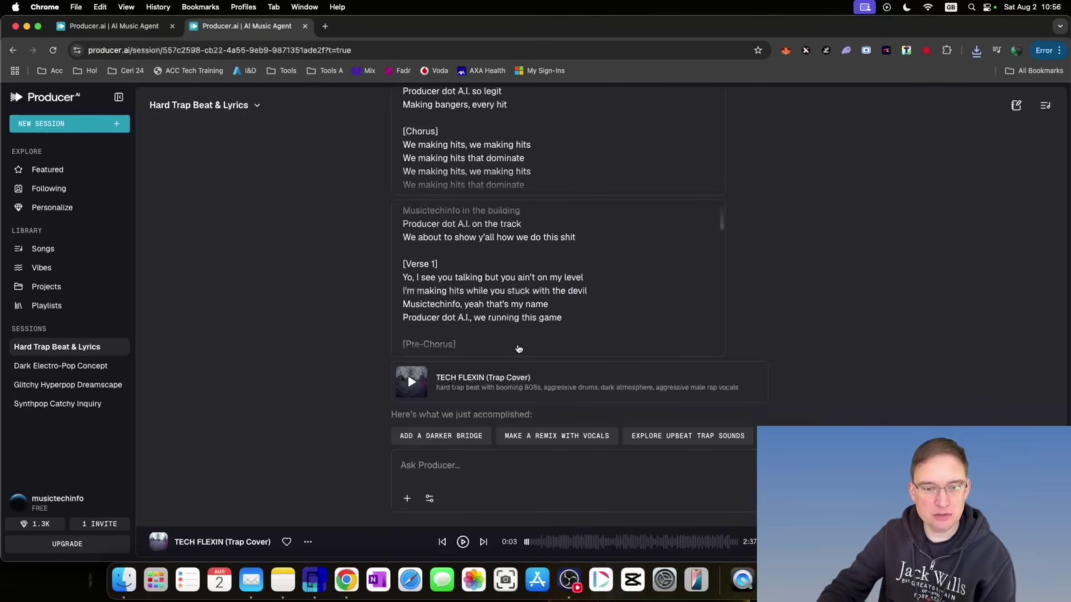
{"action": "scroll", "coordinate": [518, 349], "scroll_direction": "down", "scroll_amount": 10}
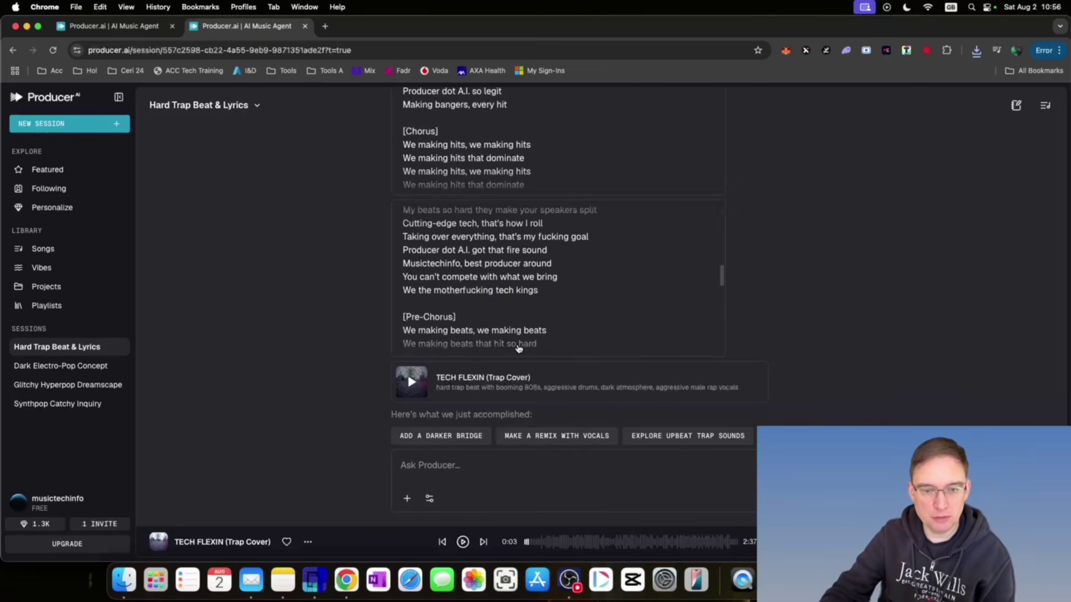
{"action": "scroll", "coordinate": [518, 349], "scroll_direction": "down", "scroll_amount": 5}
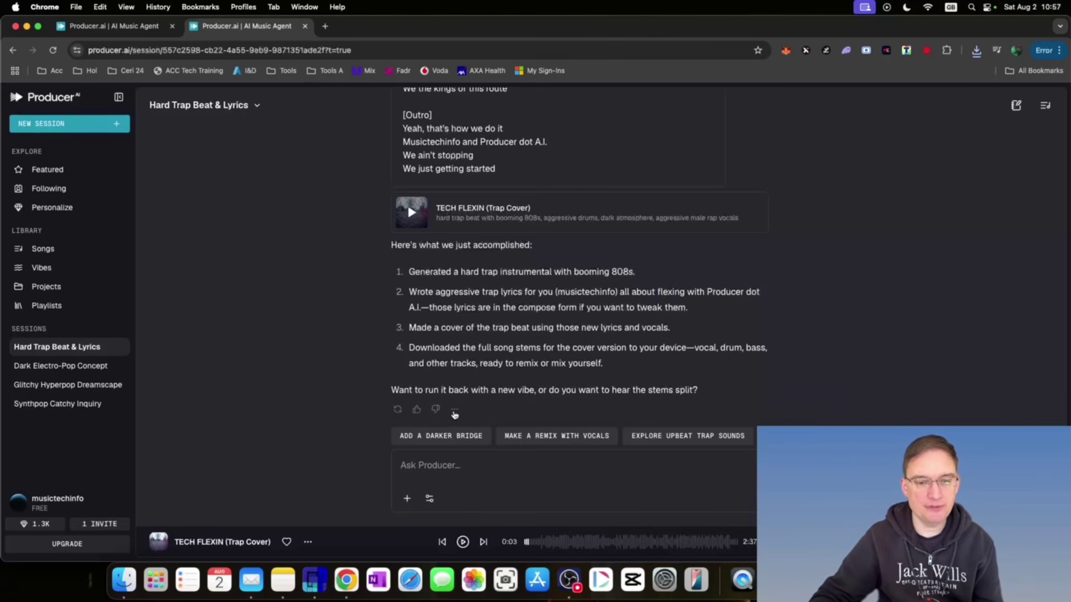
{"action": "left_click", "coordinate": [455, 411]}
{"action": "left_click", "coordinate": [456, 411]}
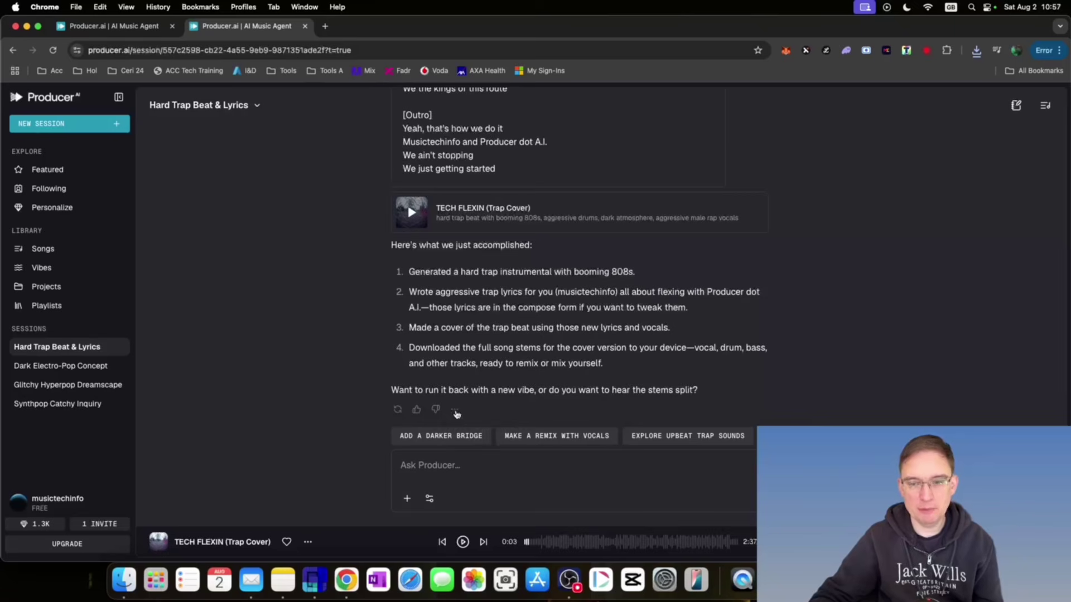
{"action": "scroll", "coordinate": [438, 384], "scroll_direction": "up", "scroll_amount": 20}
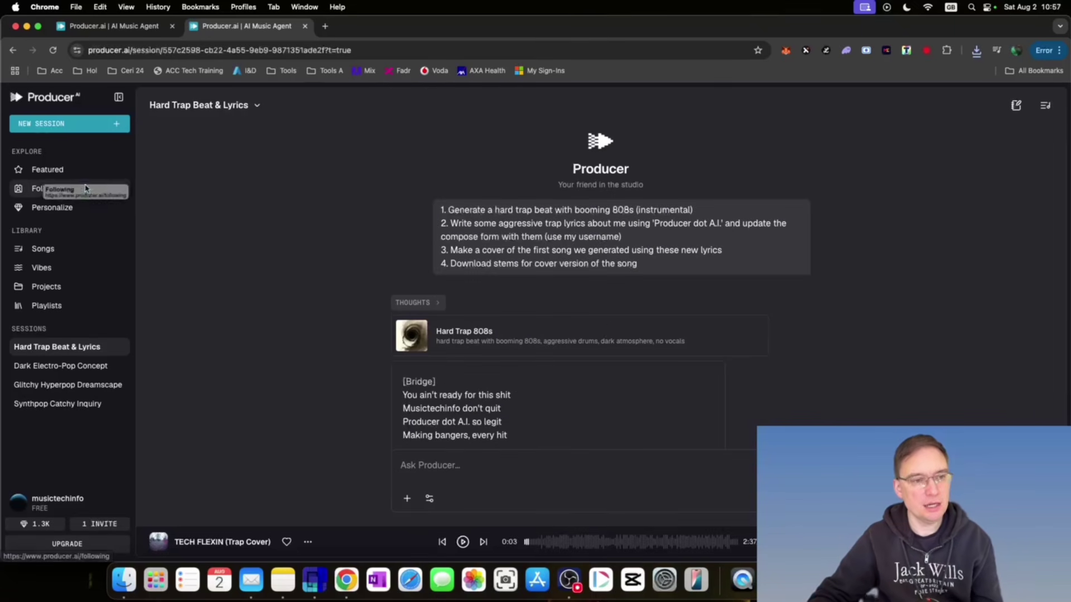
Step: Start a new session and submit the prompt "1 Create a synthpop catchy song about My Producer Is Creative"
{"action": "left_click", "coordinate": [44, 124]}
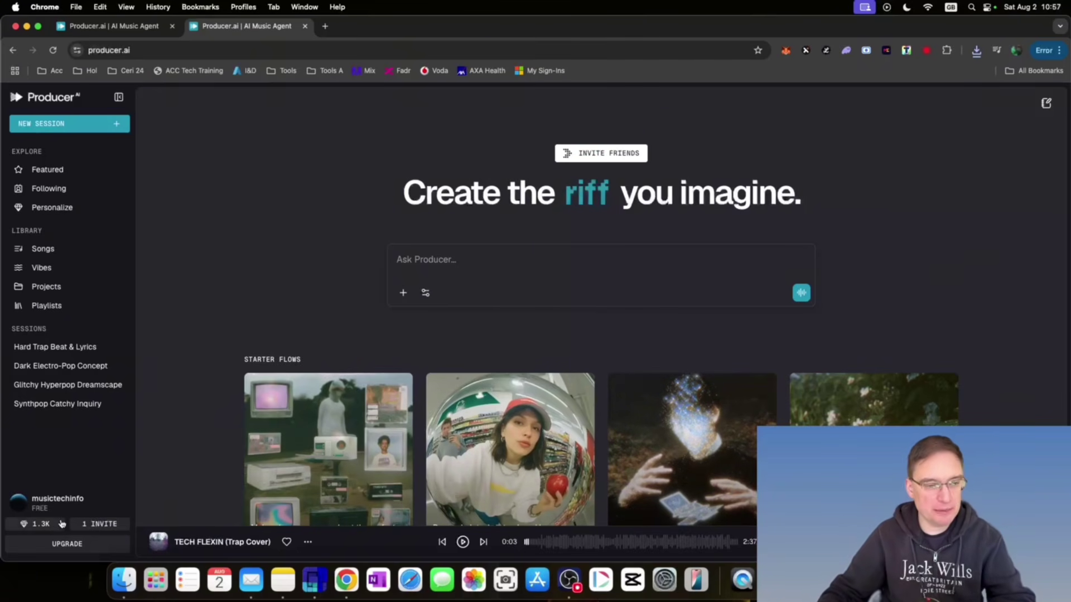
{"action": "left_click", "coordinate": [440, 261]}
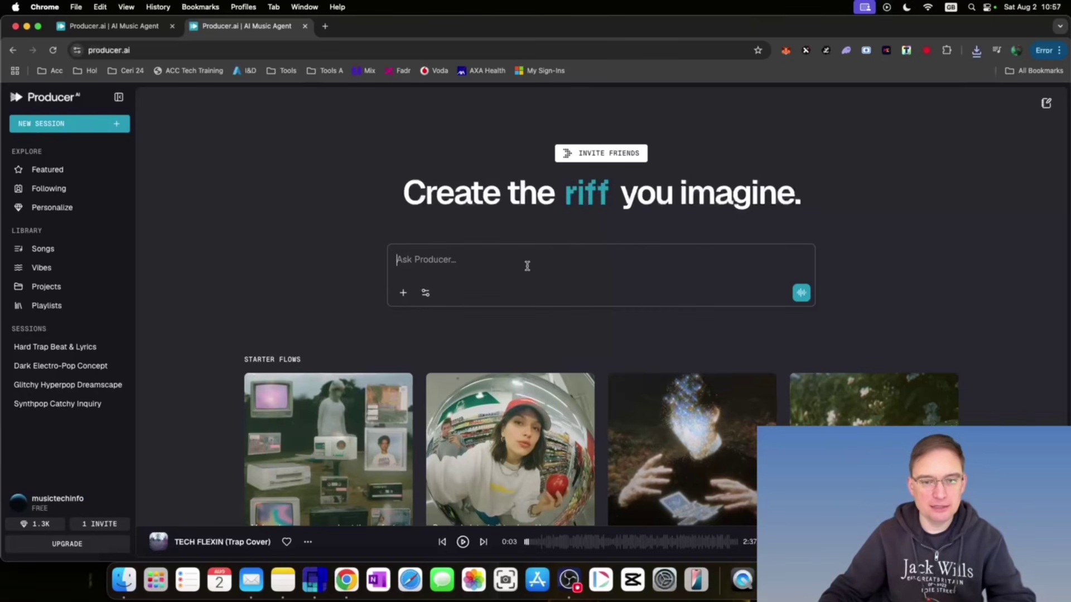
{"action": "type", "text": "1 Create a synthpop c"}
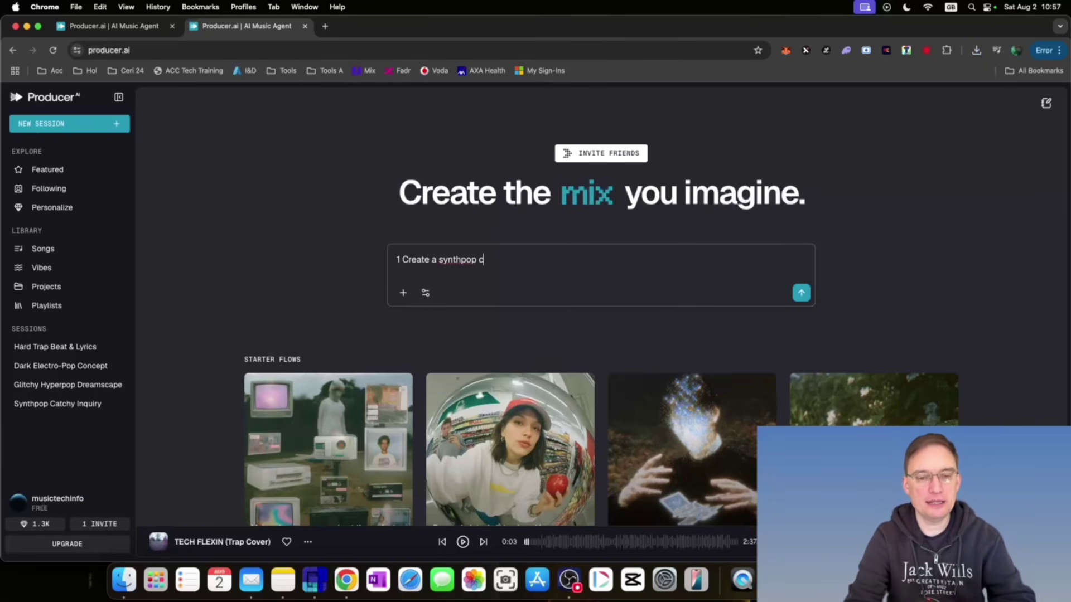
{"action": "type", "text": "atchy song about My P"}
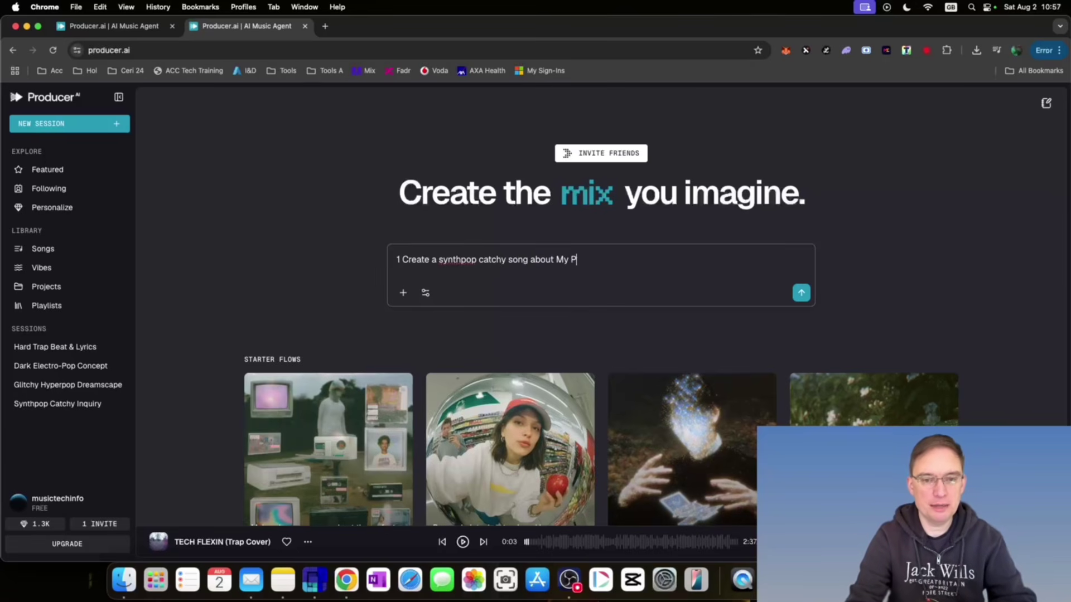
{"action": "type", "text": "roducer Is C"}
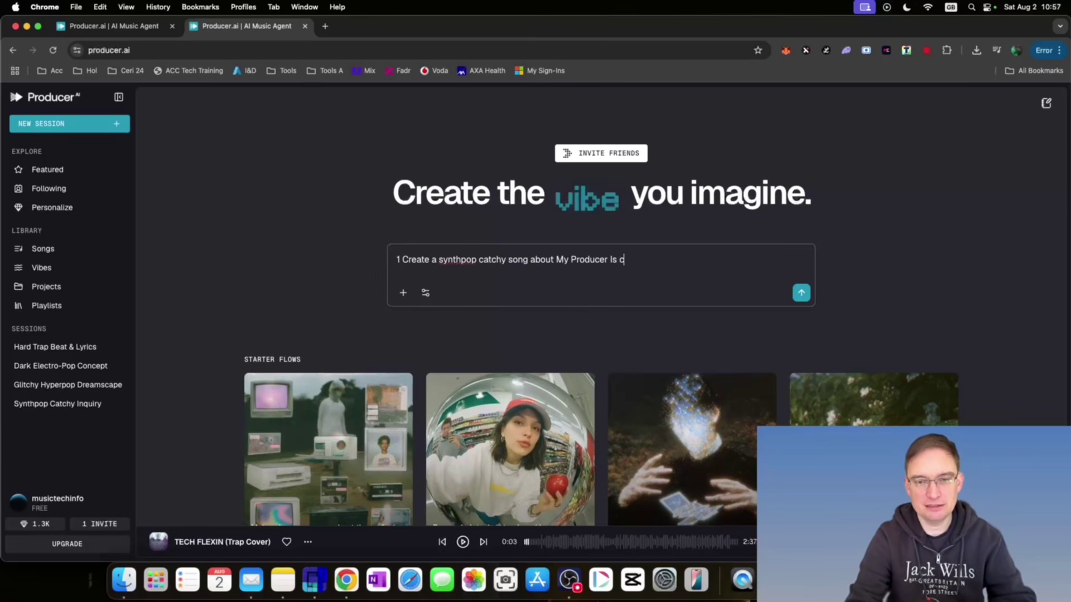
{"action": "type", "text": "reative"}
{"action": "key", "text": "Return"}
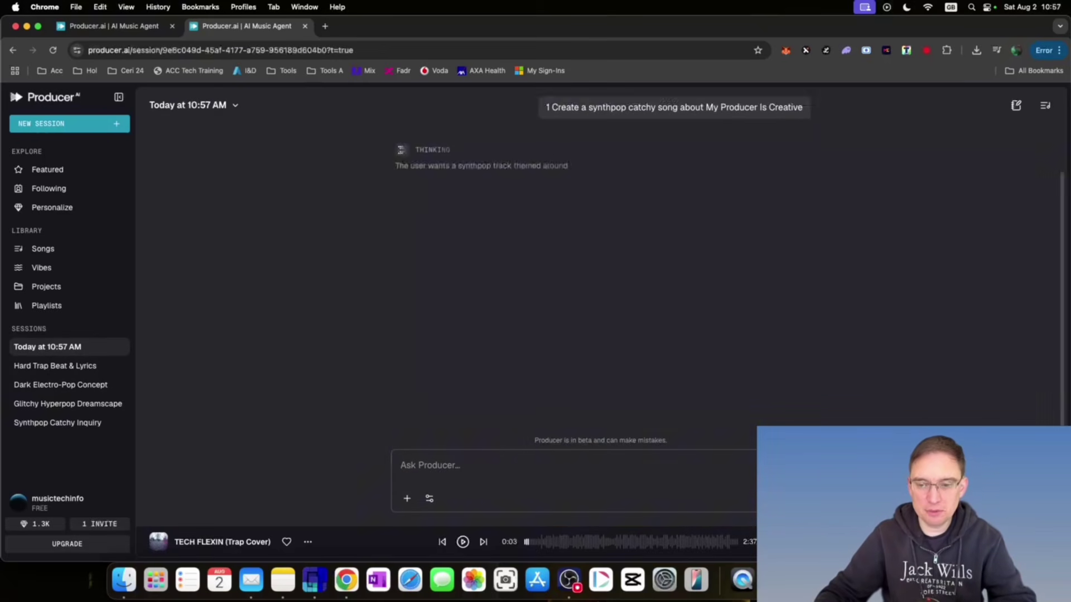
Step: Resubmit the song prompt extended with "2 create a cover art image from the track, 3 create a visualiser based on the track"
{"action": "left_click_drag", "start_coordinate": [803, 146], "coordinate": [766, 143]}
{"action": "type", "text": "2 c"}
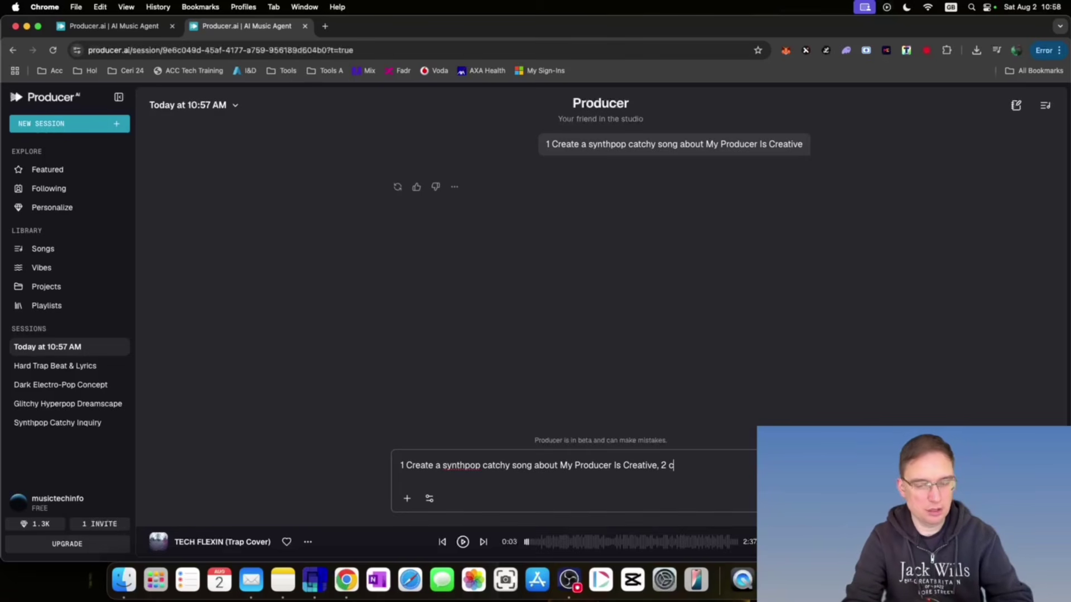
{"action": "type", "text": "reate a cover art ima "}
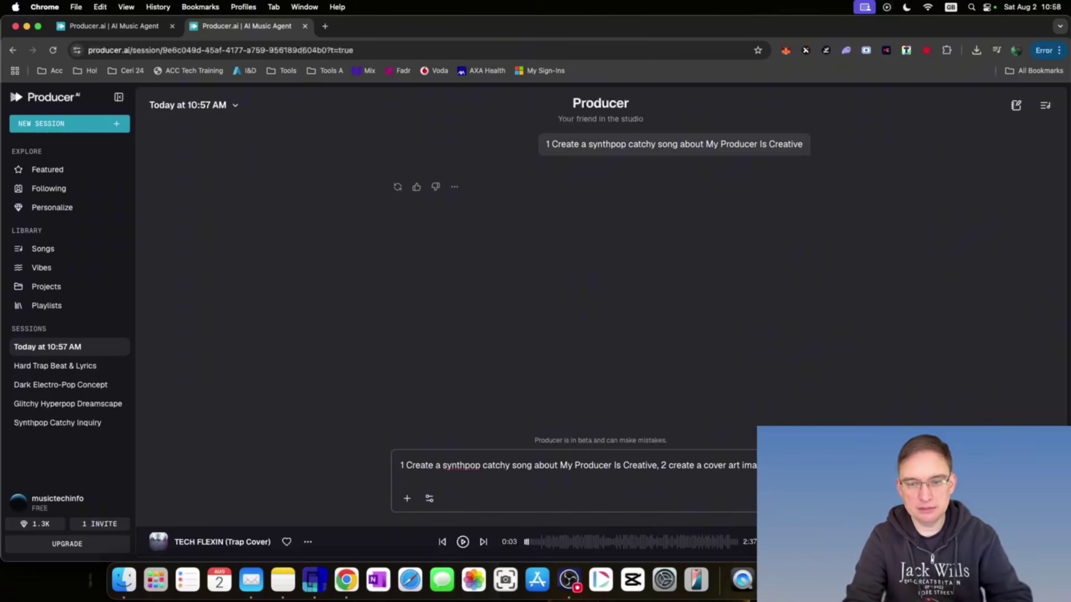
{"action": "type", "text": "from the track"}
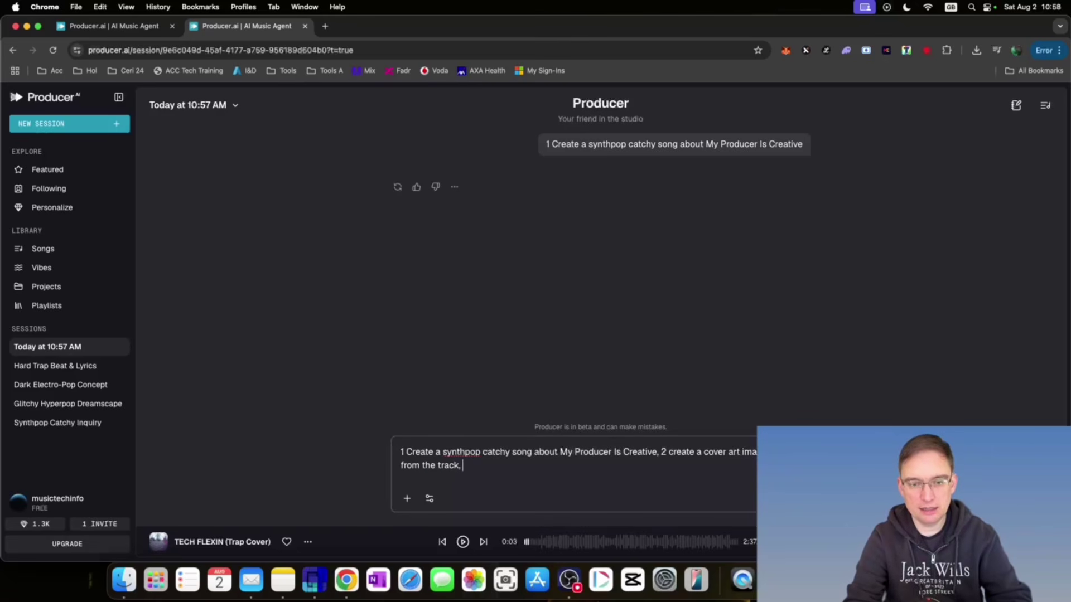
{"action": "type", "text": ", 3 create"}
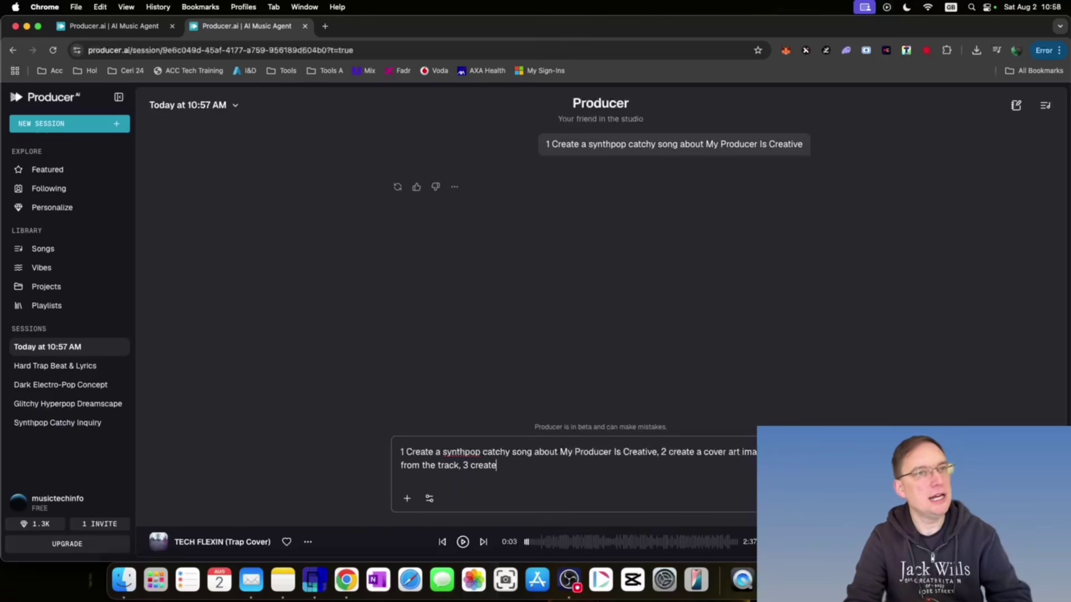
{"action": "type", "text": " a visualiser based on the track"}
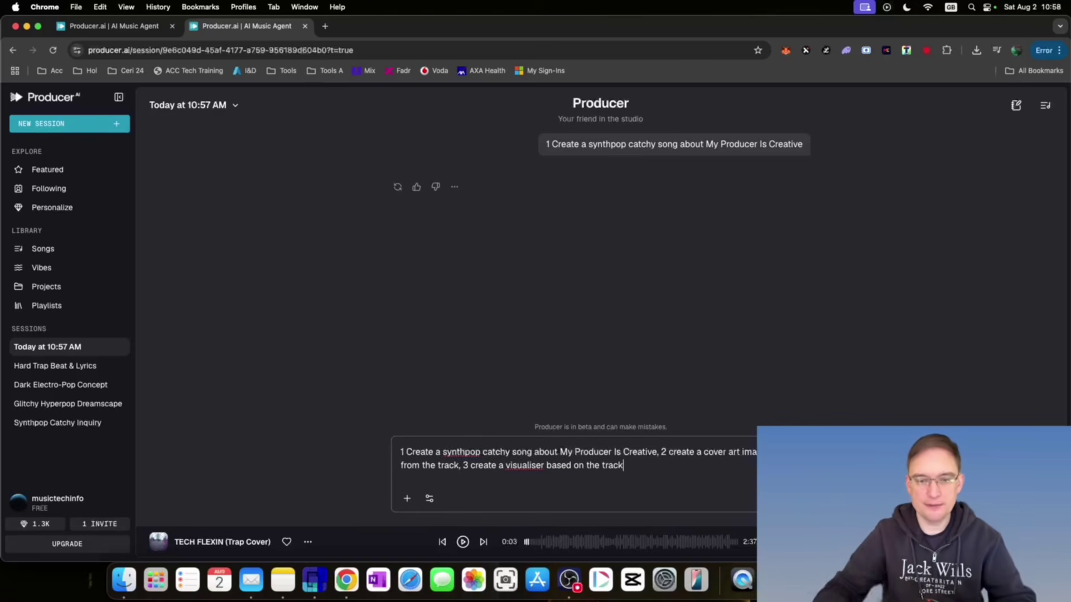
{"action": "key", "text": "Return"}
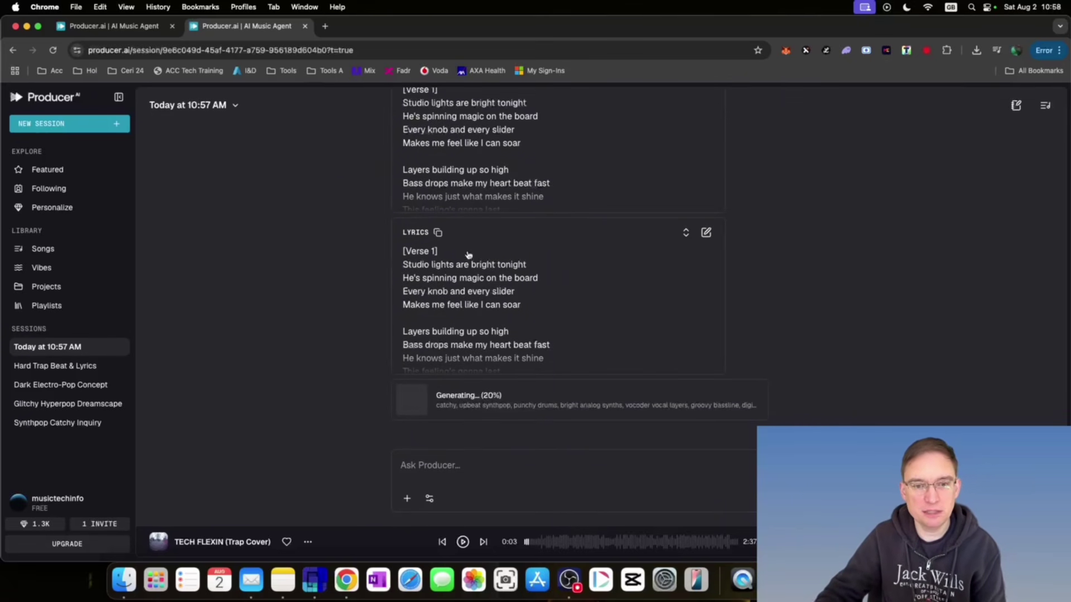
Step: Read the synthpop song's lyrics and sound description, and pause the song once it has started playing
{"action": "scroll", "coordinate": [698, 307], "scroll_direction": "down", "scroll_amount": 3}
{"action": "scroll", "coordinate": [698, 307], "scroll_direction": "down", "scroll_amount": 3}
{"action": "scroll", "coordinate": [698, 307], "scroll_direction": "down", "scroll_amount": 1}
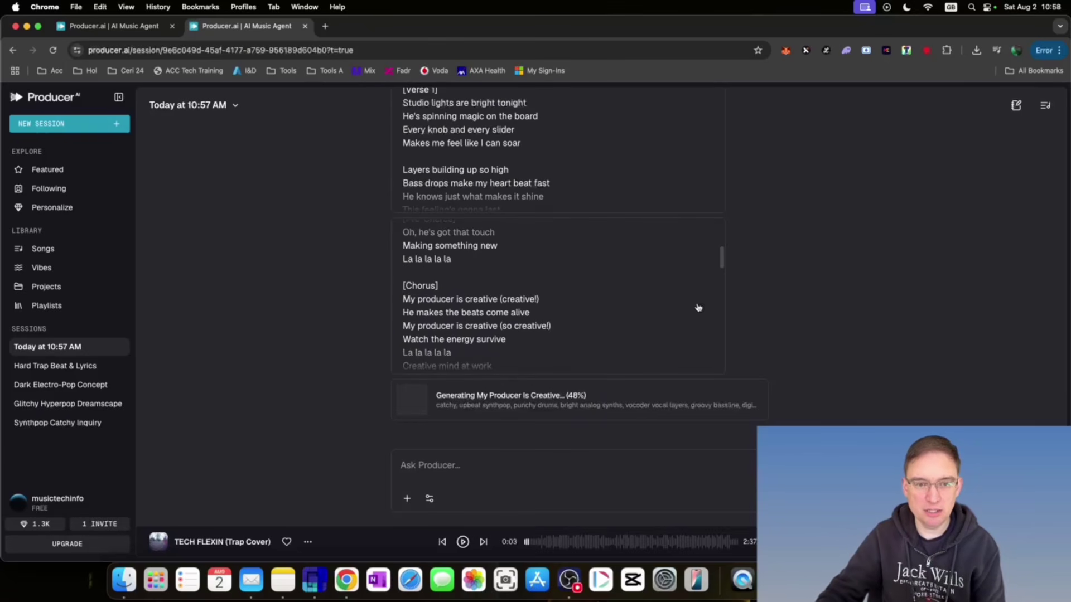
{"action": "scroll", "coordinate": [698, 308], "scroll_direction": "down", "scroll_amount": 6}
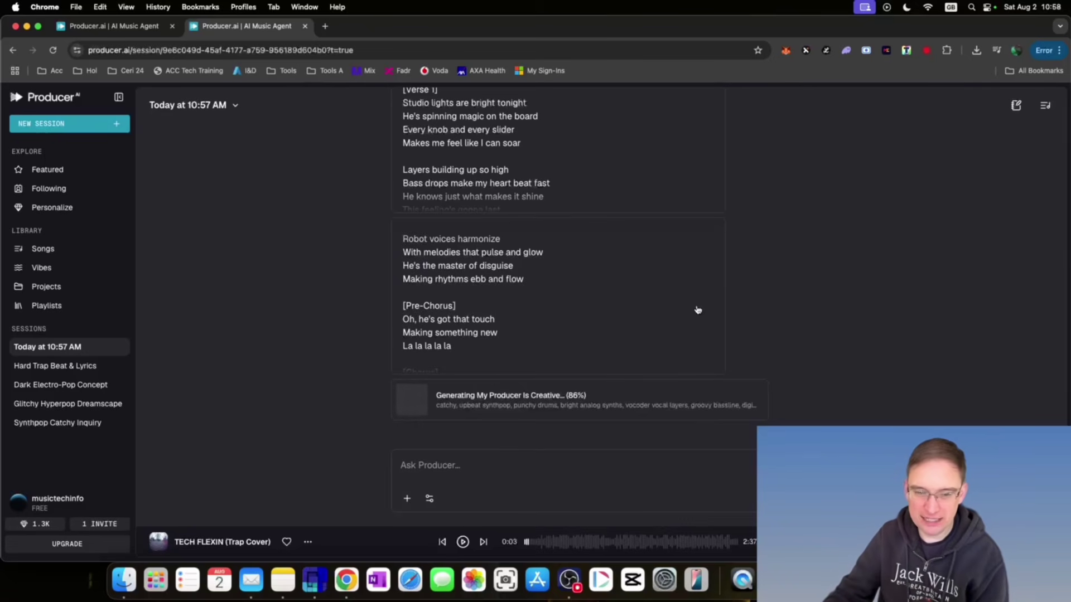
{"action": "scroll", "coordinate": [698, 310], "scroll_direction": "down", "scroll_amount": 5}
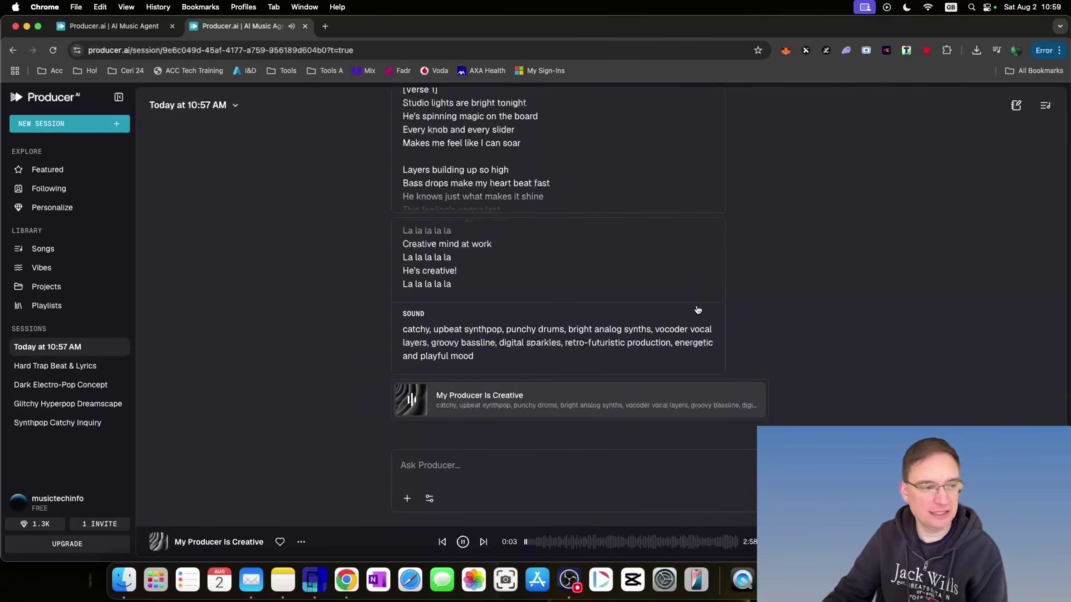
{"action": "scroll", "coordinate": [686, 402], "scroll_direction": "up", "scroll_amount": 2}
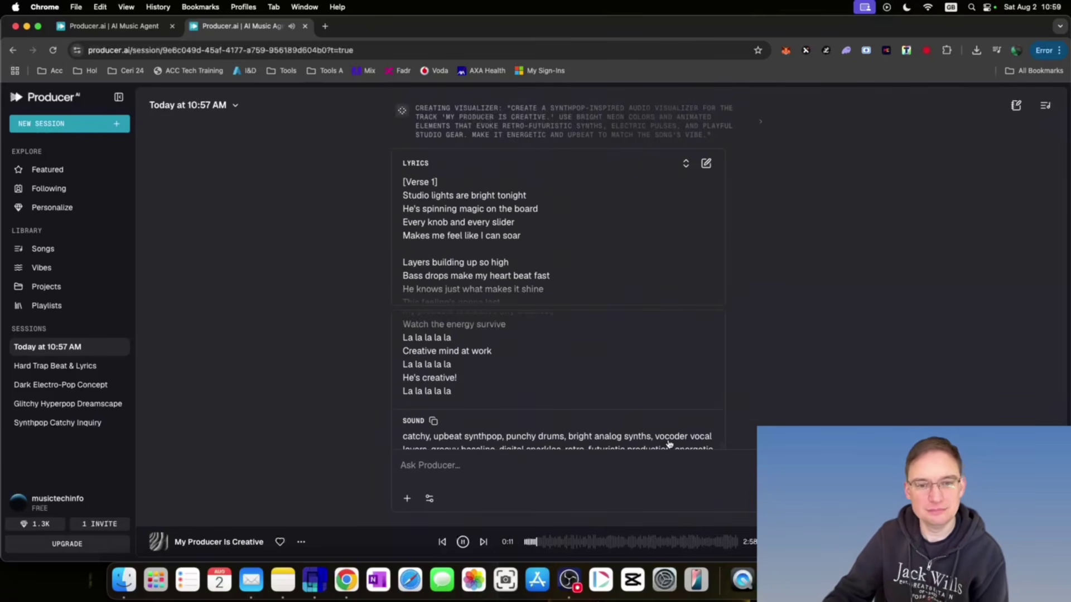
{"action": "scroll", "coordinate": [669, 443], "scroll_direction": "down", "scroll_amount": 1}
{"action": "left_click", "coordinate": [463, 543]}
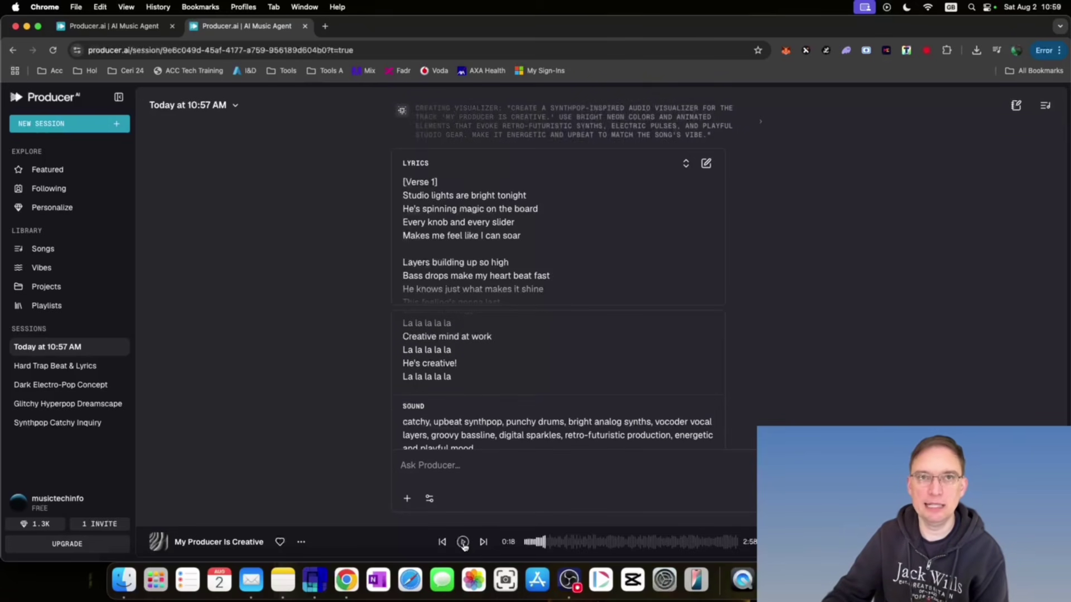
Step: Resume the song to preview its visualiser and open the generated cover art at full size
{"action": "left_click", "coordinate": [463, 543]}
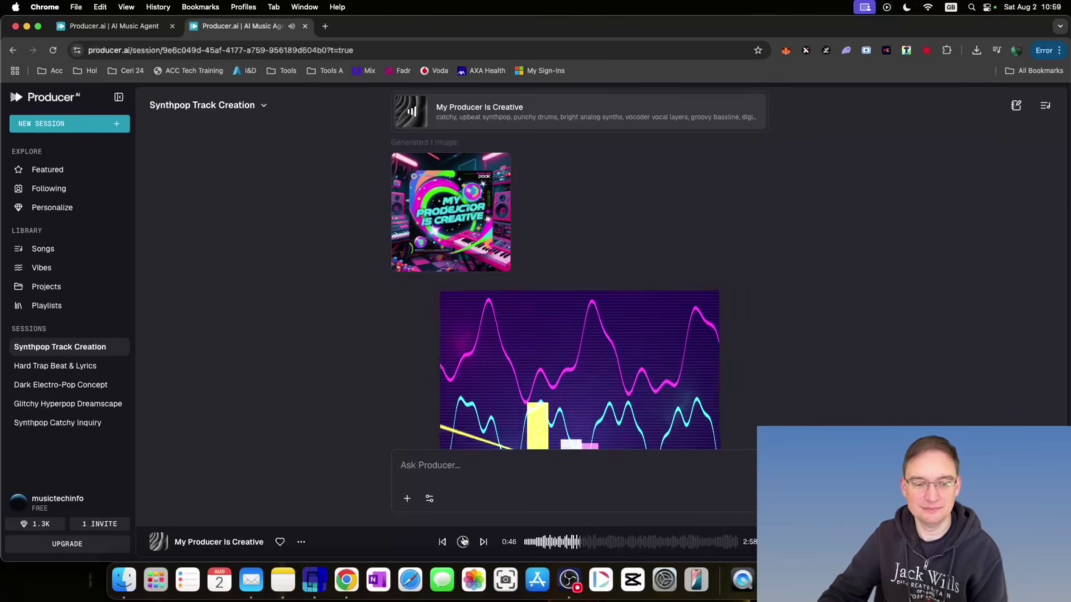
{"action": "mouse_move", "coordinate": [484, 305]}
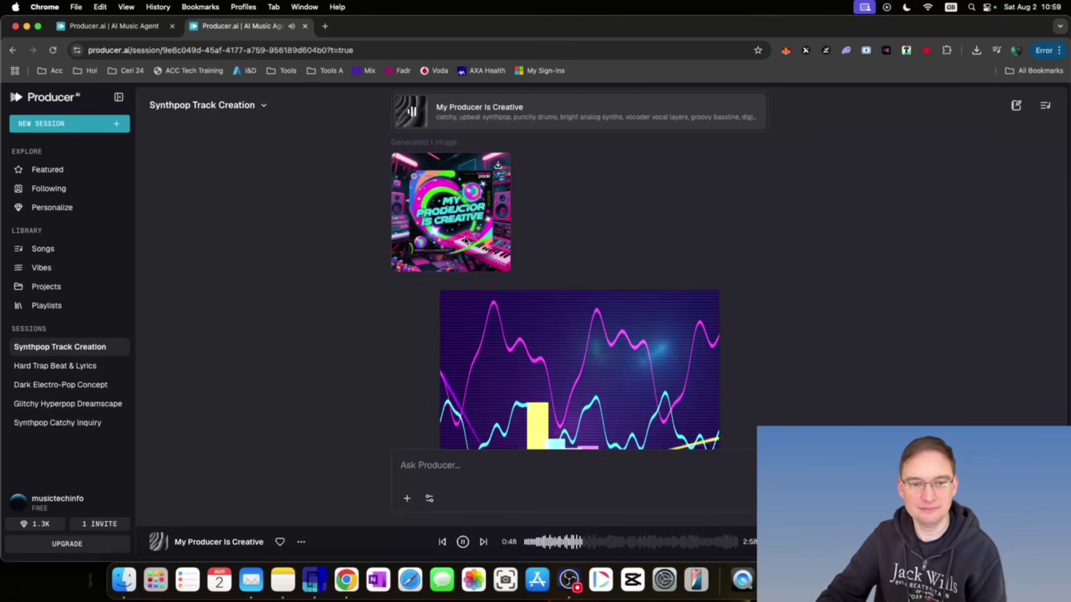
{"action": "left_click", "coordinate": [468, 229]}
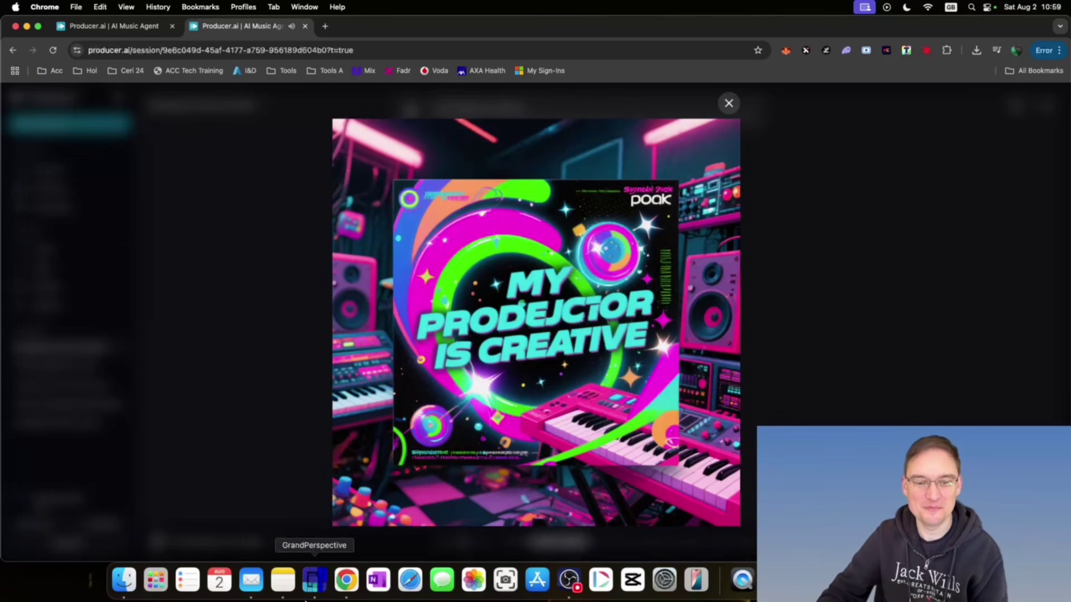
Step: Close the enlarged cover art, pause the song, and view the cover art at full size once more before closing it
{"action": "left_click", "coordinate": [729, 103]}
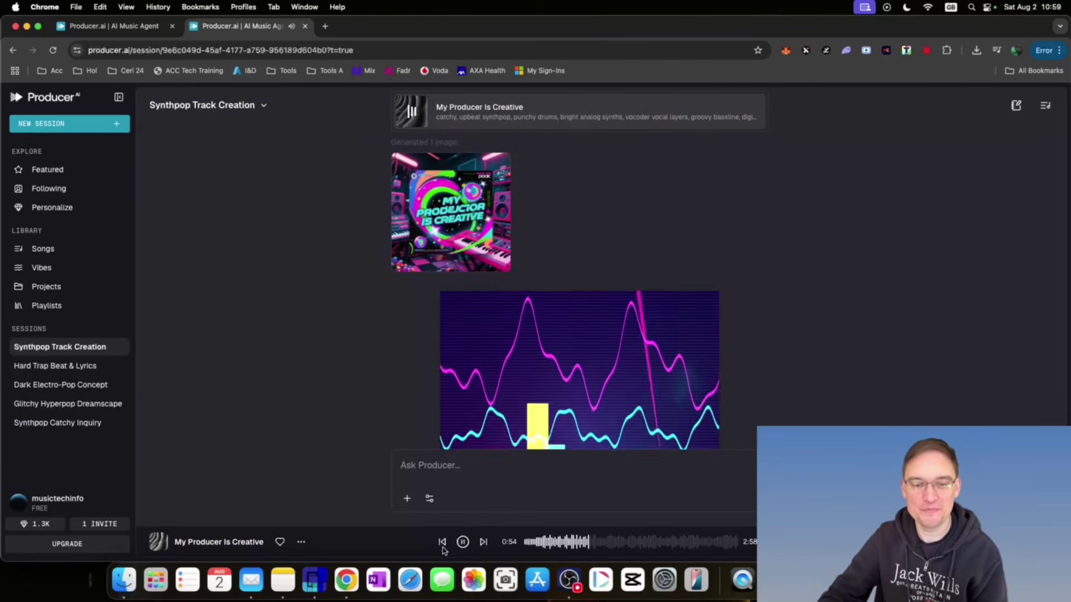
{"action": "left_click", "coordinate": [463, 543]}
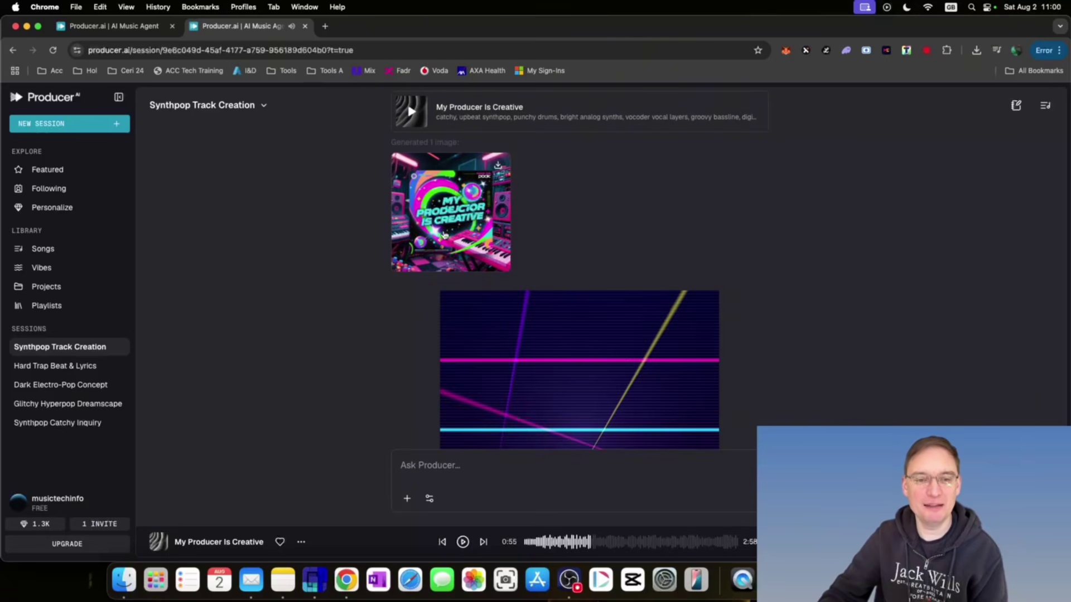
{"action": "left_click", "coordinate": [445, 234]}
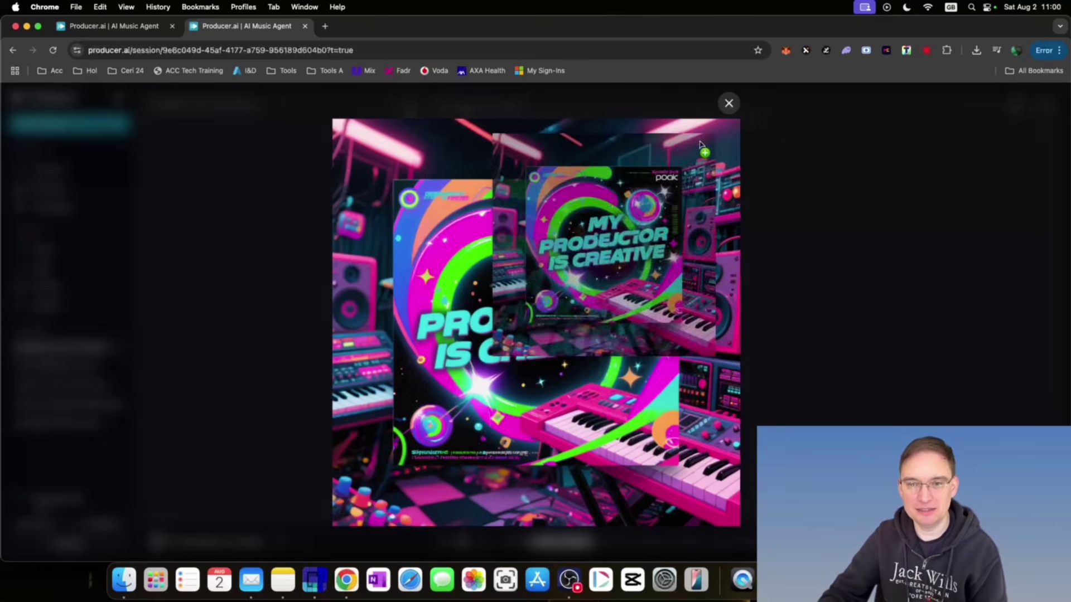
{"action": "left_click", "coordinate": [729, 103]}
Step: Preview the generated visualiser with the song playing, pause the song, and inspect the visualiser's shader code before returning to the visualisation
{"action": "scroll", "coordinate": [585, 334], "scroll_direction": "down", "scroll_amount": 5}
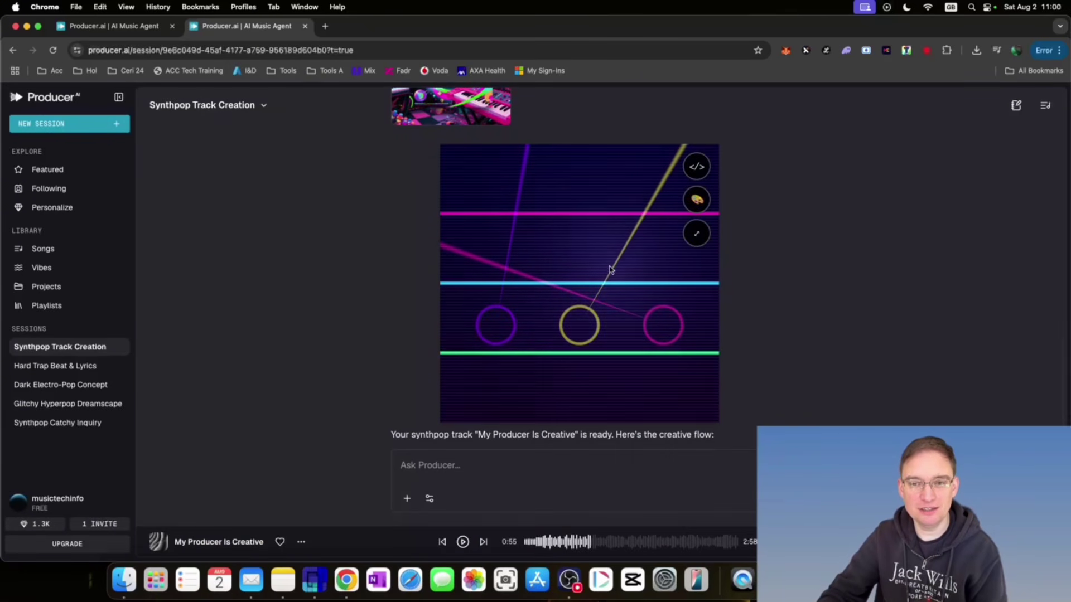
{"action": "left_click", "coordinate": [463, 542]}
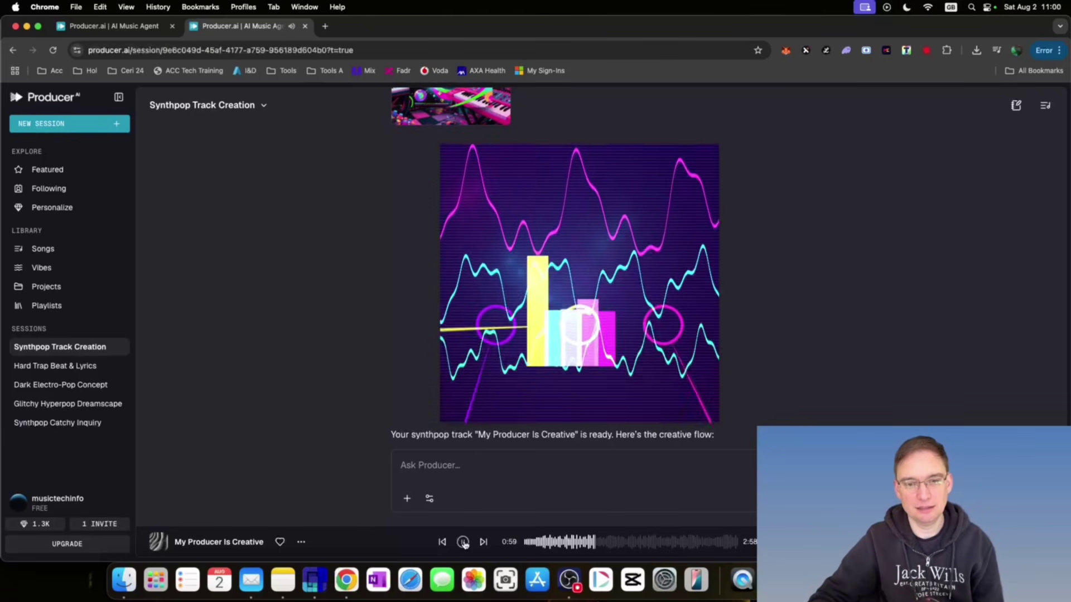
{"action": "left_click", "coordinate": [463, 542]}
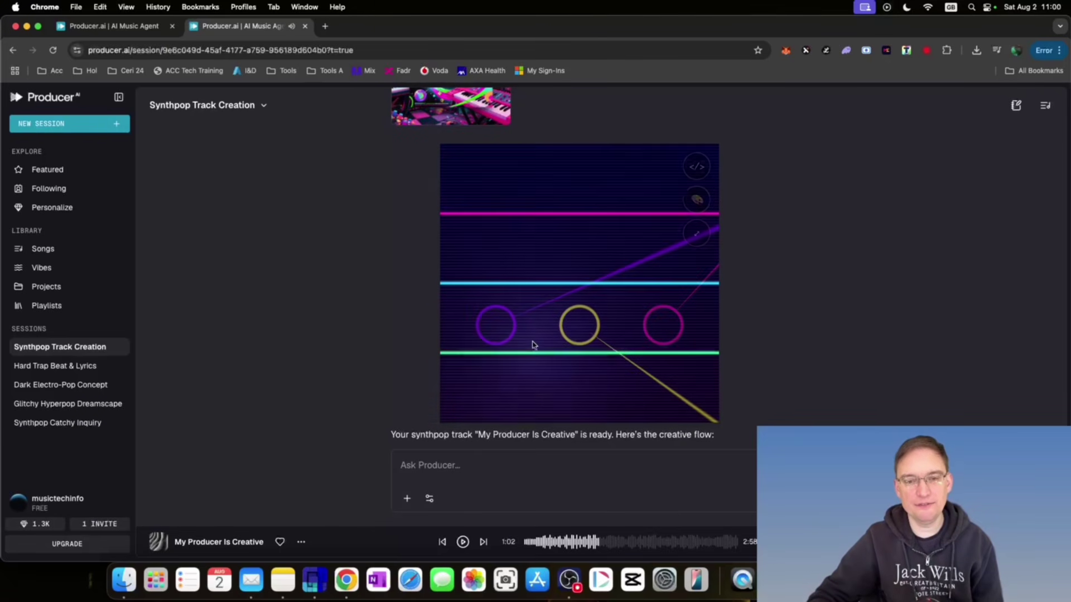
{"action": "left_click", "coordinate": [696, 167]}
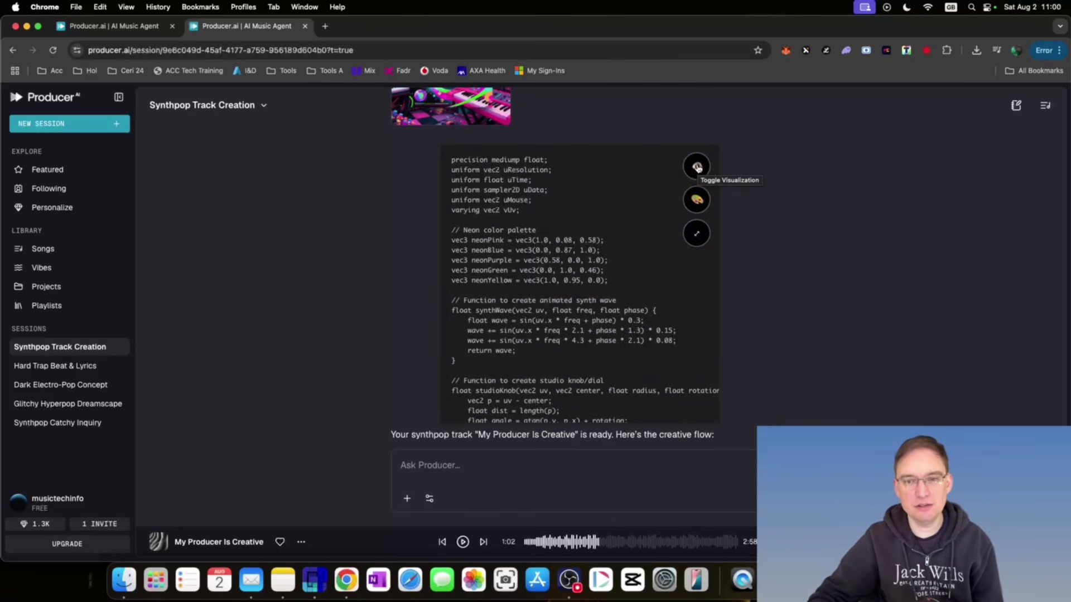
{"action": "left_click", "coordinate": [697, 166]}
Step: Switch the visualiser to the Glitchwave style and play the song briefly to preview it
{"action": "left_click", "coordinate": [697, 201]}
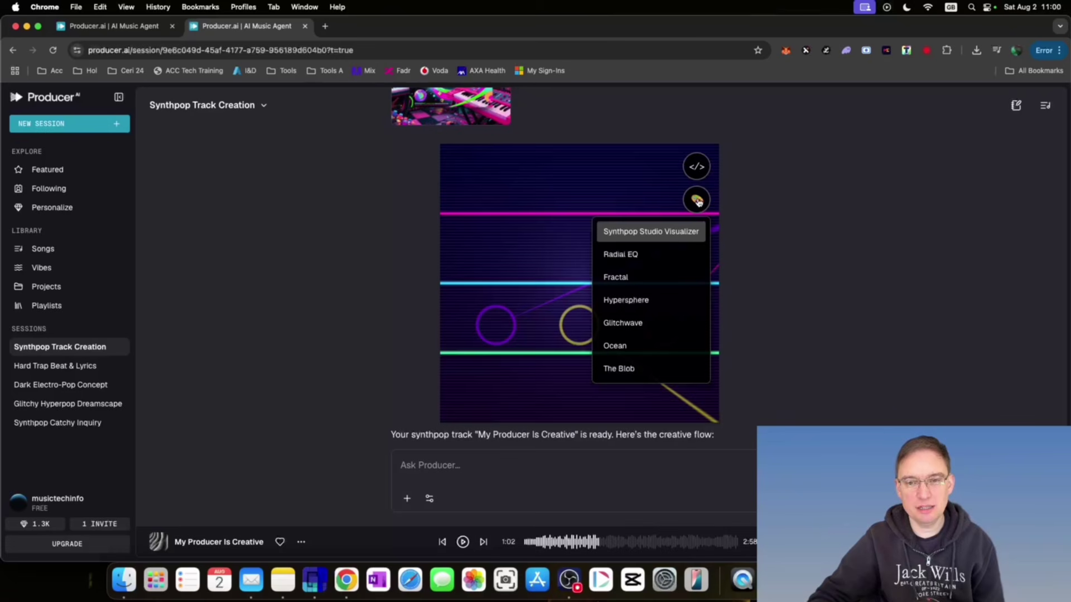
{"action": "left_click", "coordinate": [635, 322]}
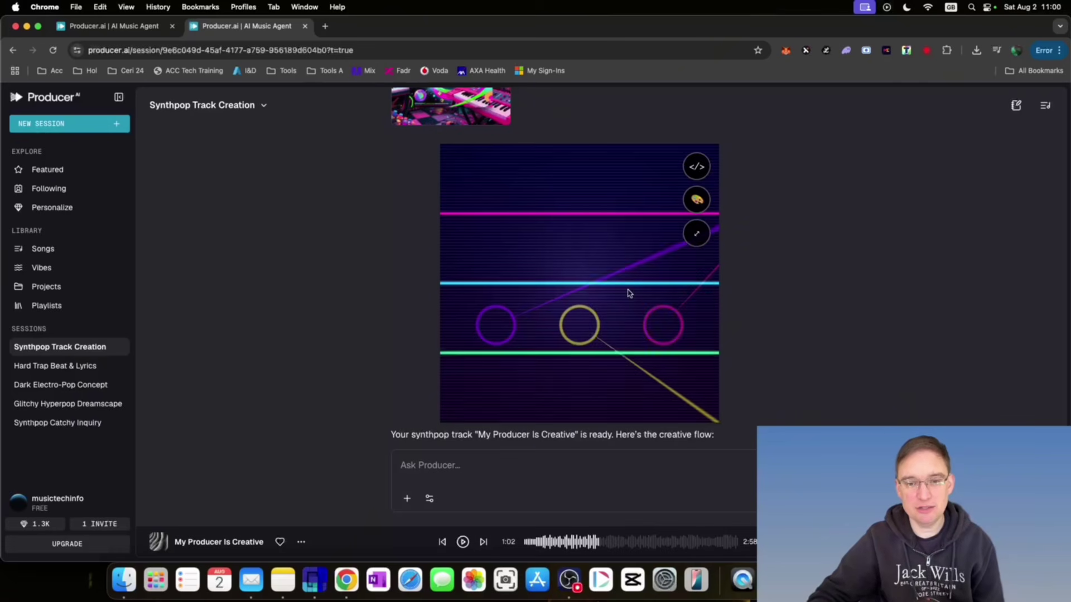
{"action": "left_click", "coordinate": [463, 542]}
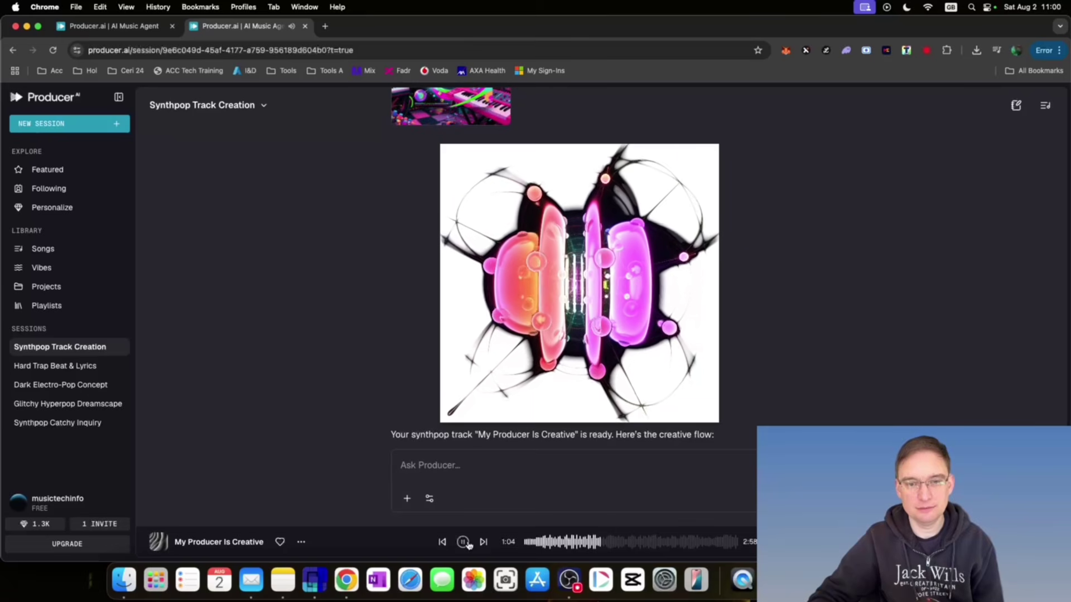
{"action": "left_click", "coordinate": [463, 542]}
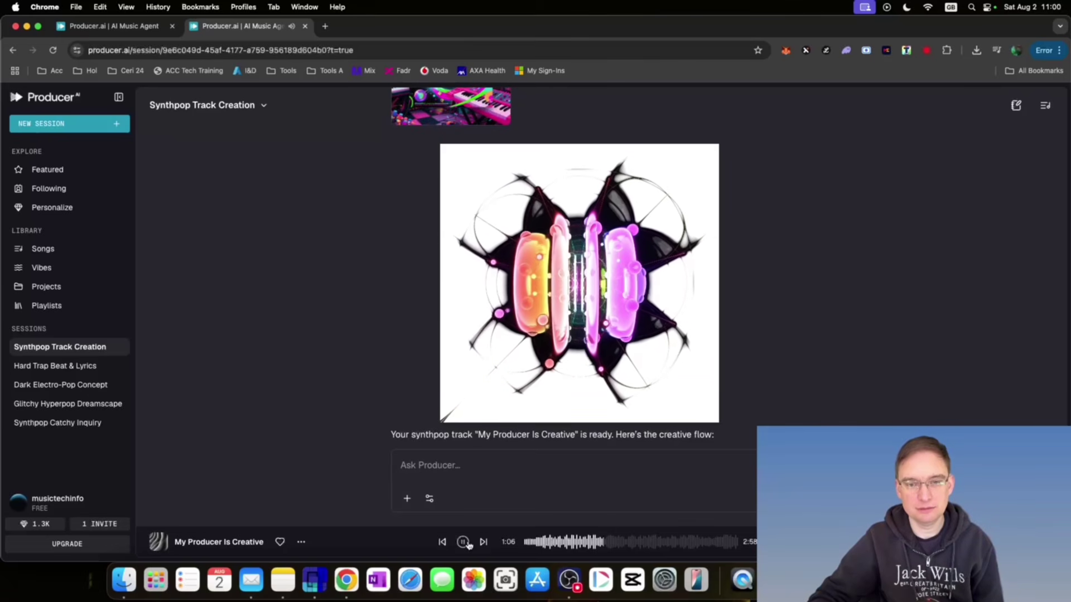
Step: Switch the visualiser to the Ocean style and preview it with the song playing
{"action": "mouse_move", "coordinate": [670, 224]}
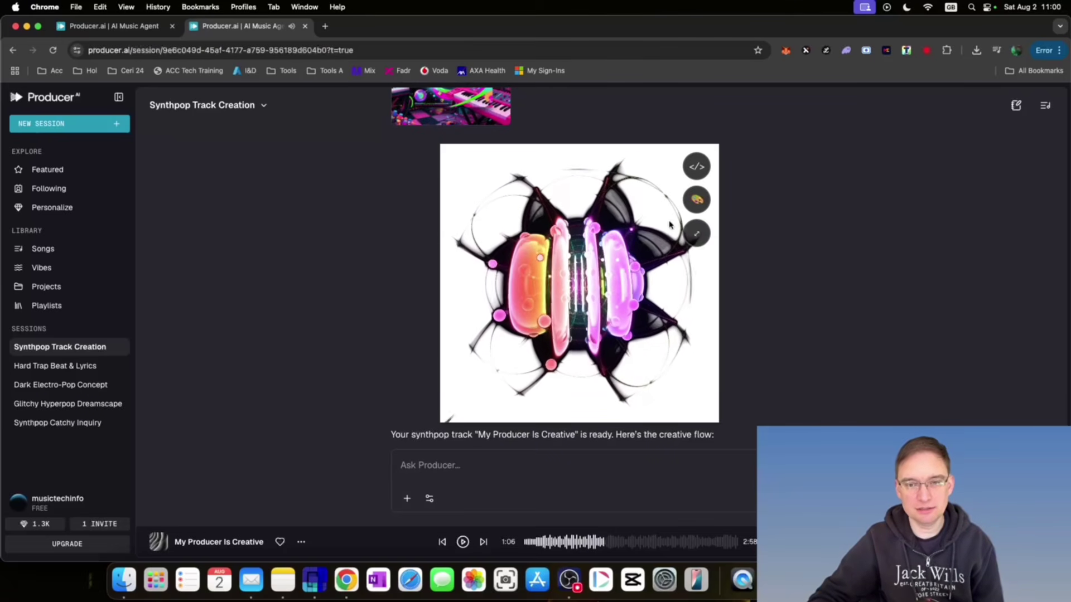
{"action": "left_click", "coordinate": [697, 200]}
{"action": "left_click", "coordinate": [634, 347]}
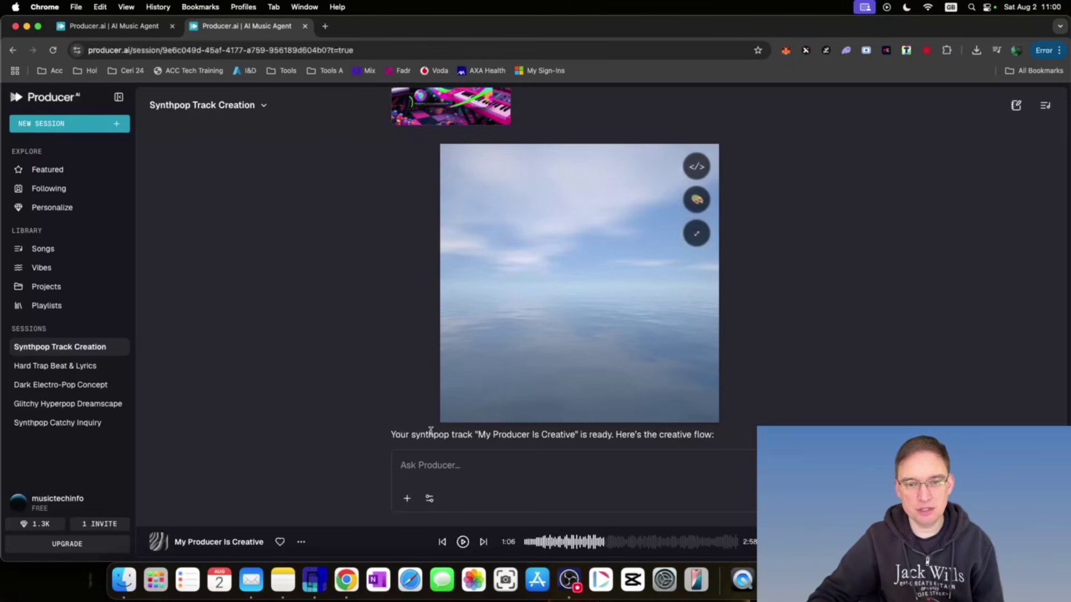
{"action": "left_click", "coordinate": [463, 544]}
{"action": "mouse_move", "coordinate": [683, 296]}
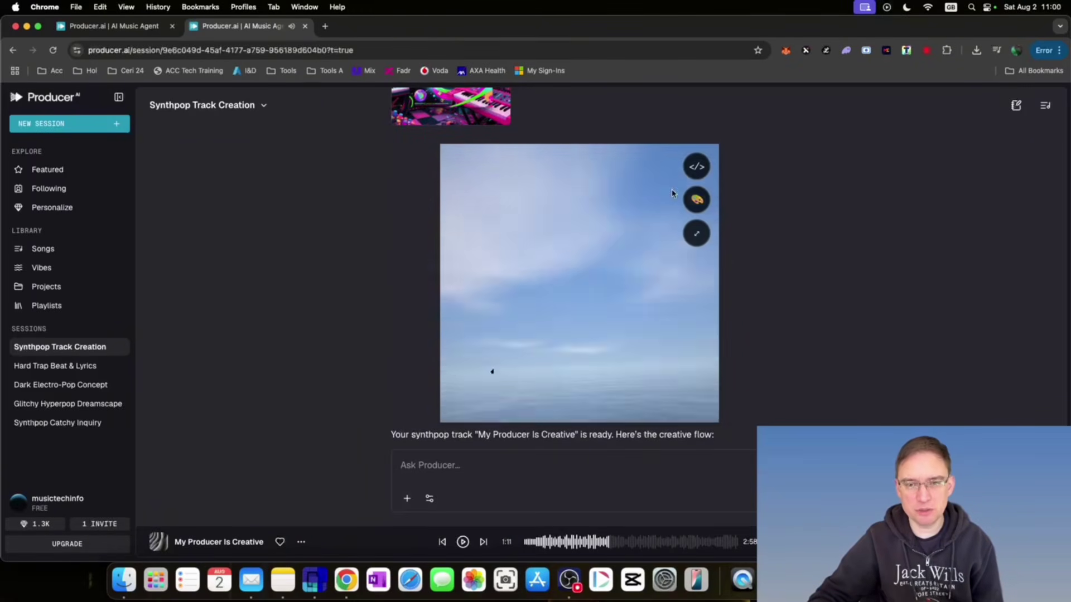
Step: Set the visualiser style to The Blob, preview it with the song playing, and pause the song
{"action": "left_click", "coordinate": [697, 199]}
{"action": "left_click", "coordinate": [625, 371]}
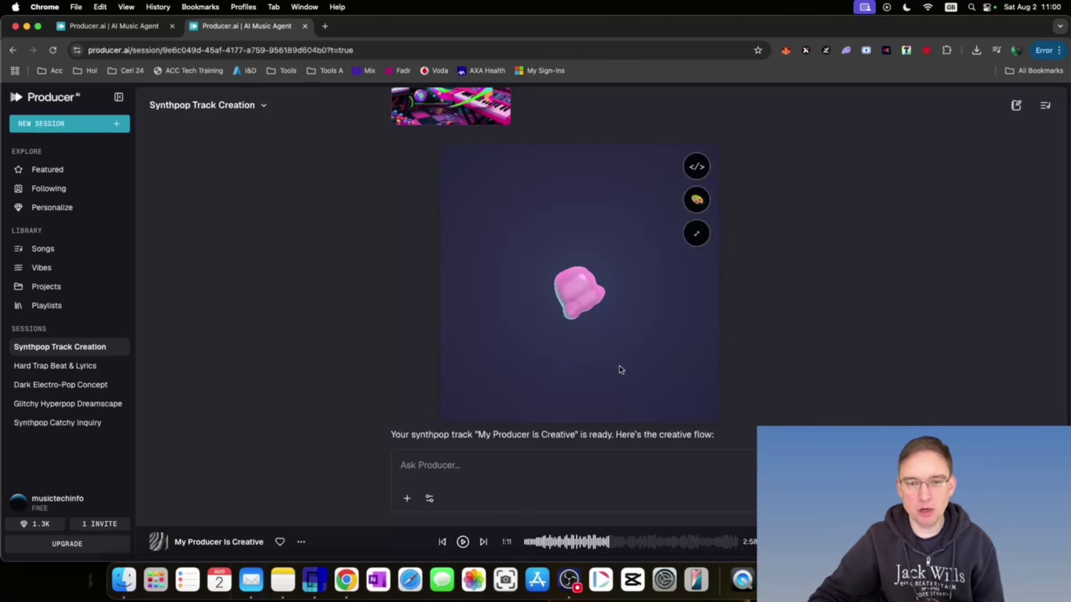
{"action": "left_click", "coordinate": [462, 543]}
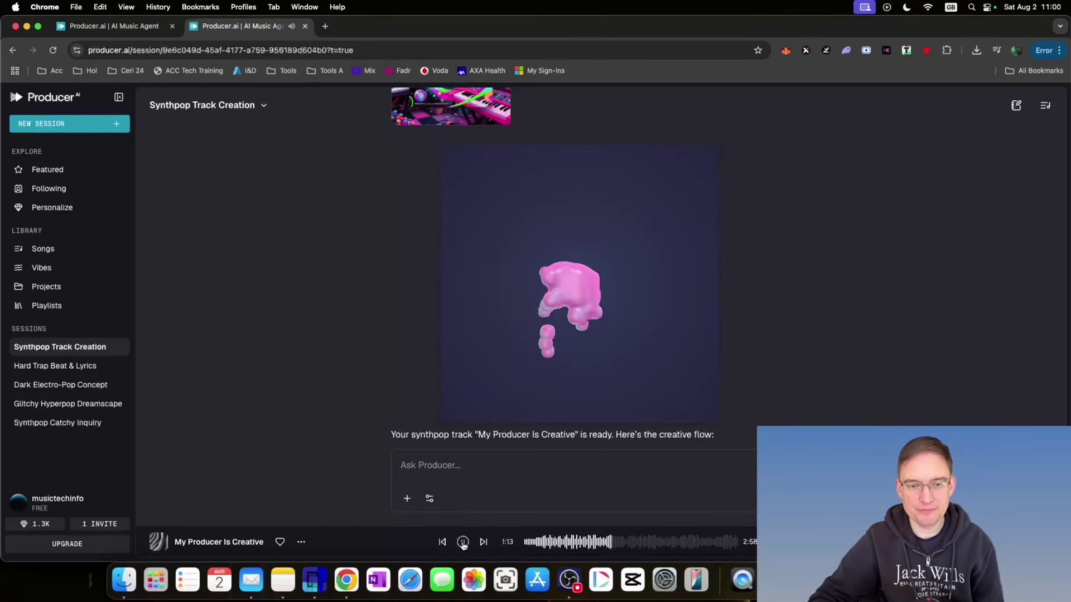
{"action": "left_click", "coordinate": [460, 543]}
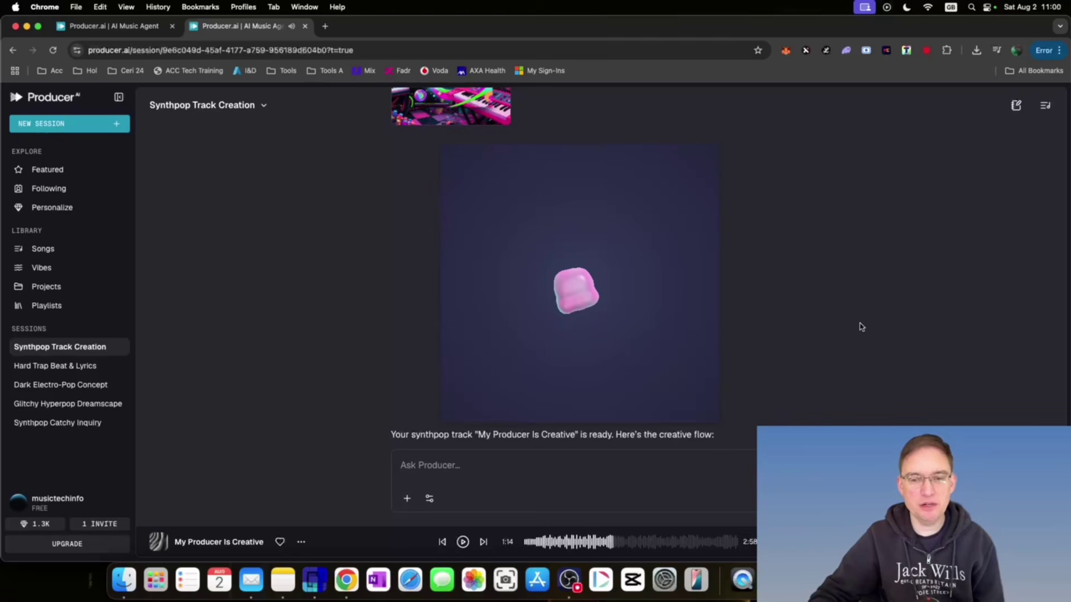
Step: Review the summary of the creative flow and submit the follow-up prompt "create a 10 second music video based on the chorus"
{"action": "scroll", "coordinate": [640, 342], "scroll_direction": "down", "scroll_amount": 3}
{"action": "scroll", "coordinate": [640, 341], "scroll_direction": "down", "scroll_amount": 2}
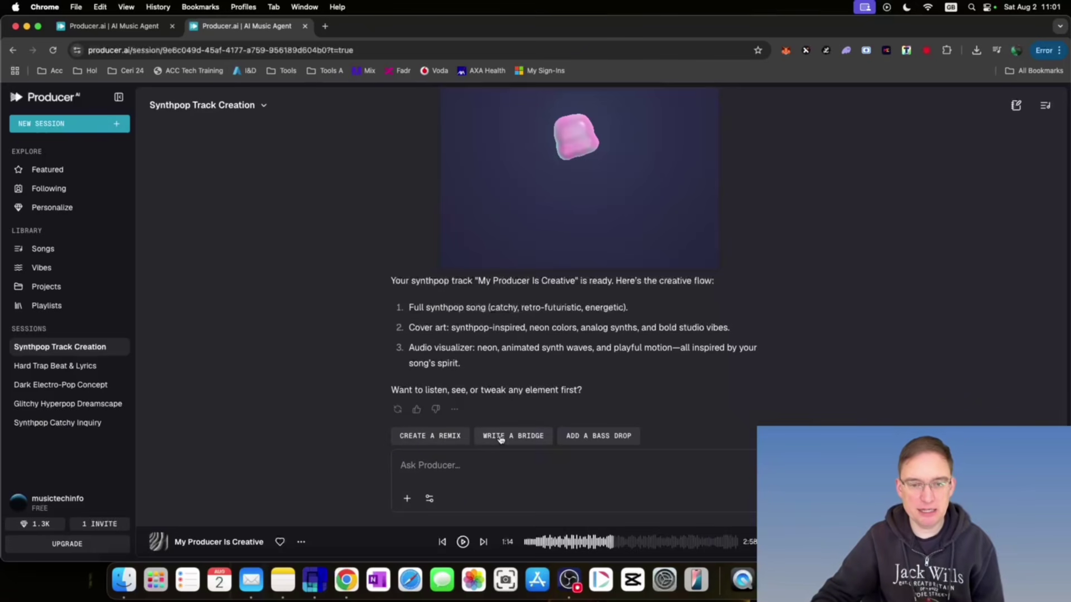
{"action": "left_click", "coordinate": [473, 464]}
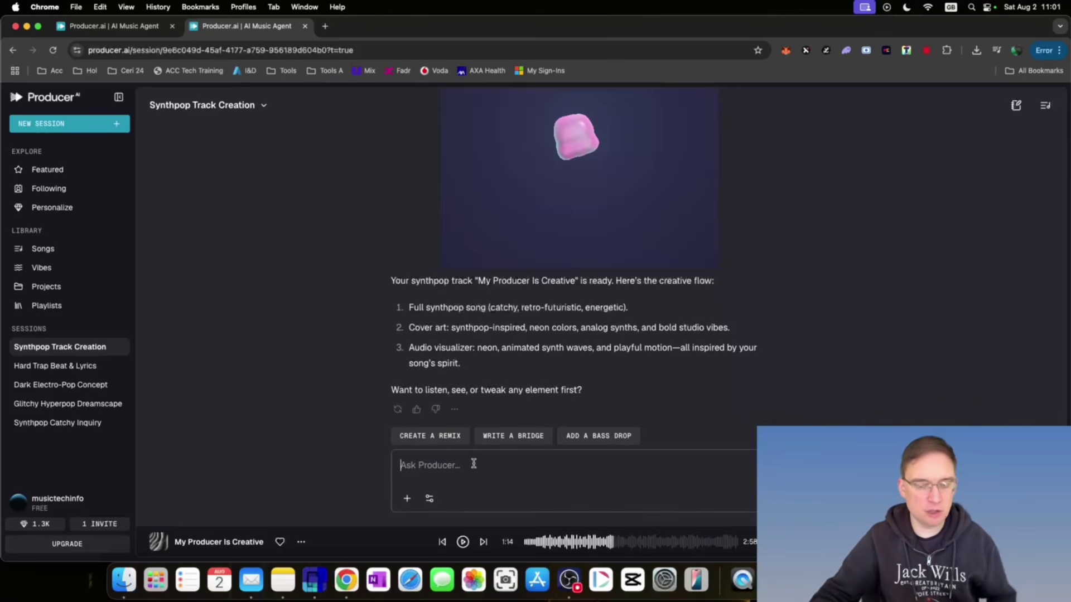
{"action": "type", "text": "create a 10 second music vicde"}
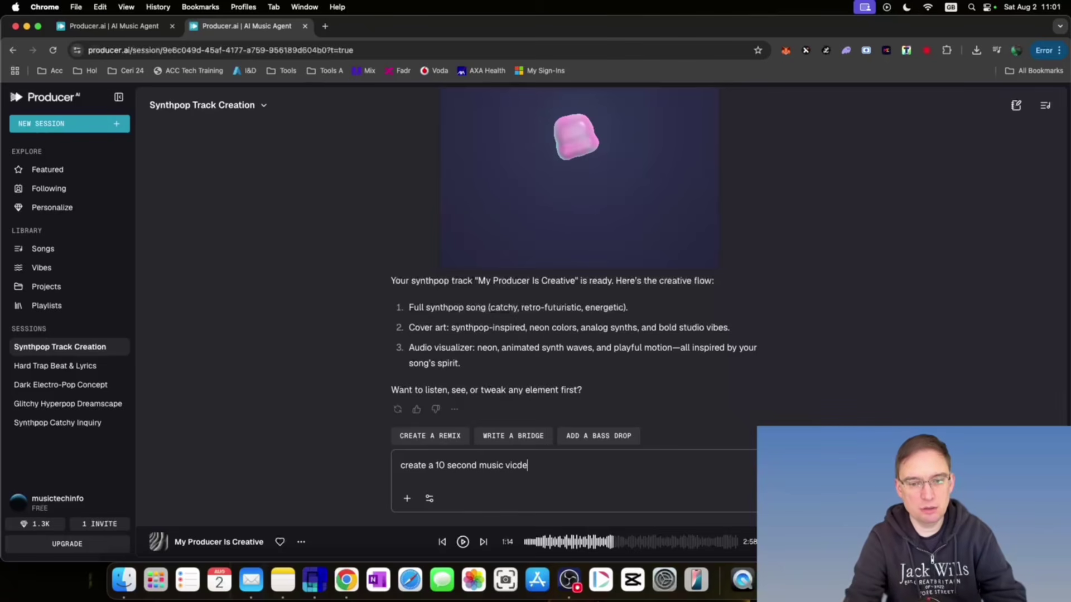
{"action": "key", "text": "BackSpace"}
{"action": "key", "text": "BackSpace"}
{"action": "key", "text": "BackSpace"}
{"action": "type", "text": "deo based on the "}
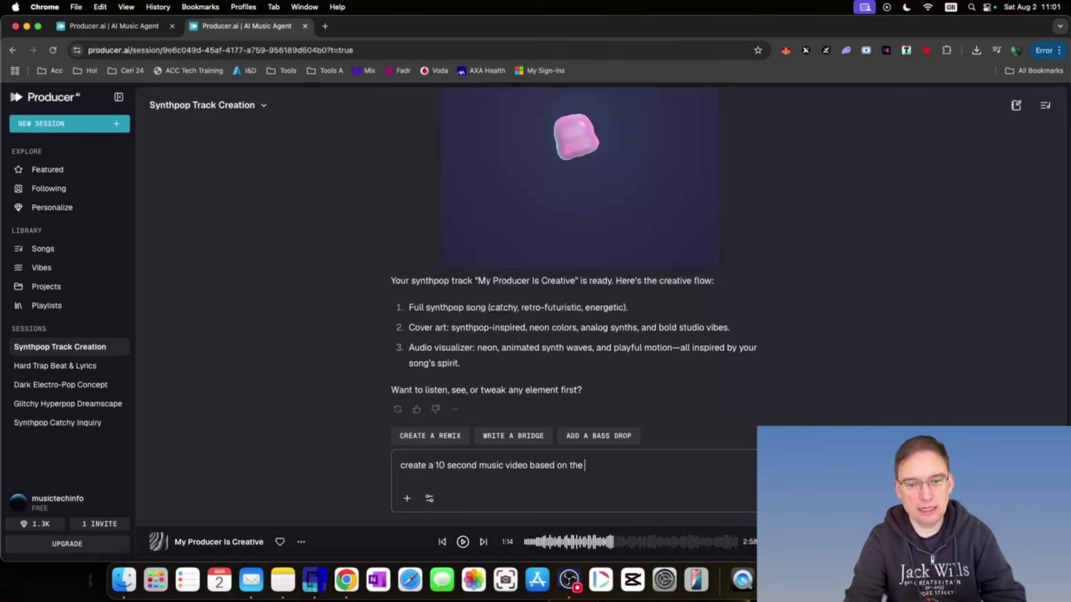
{"action": "type", "text": "chorus"}
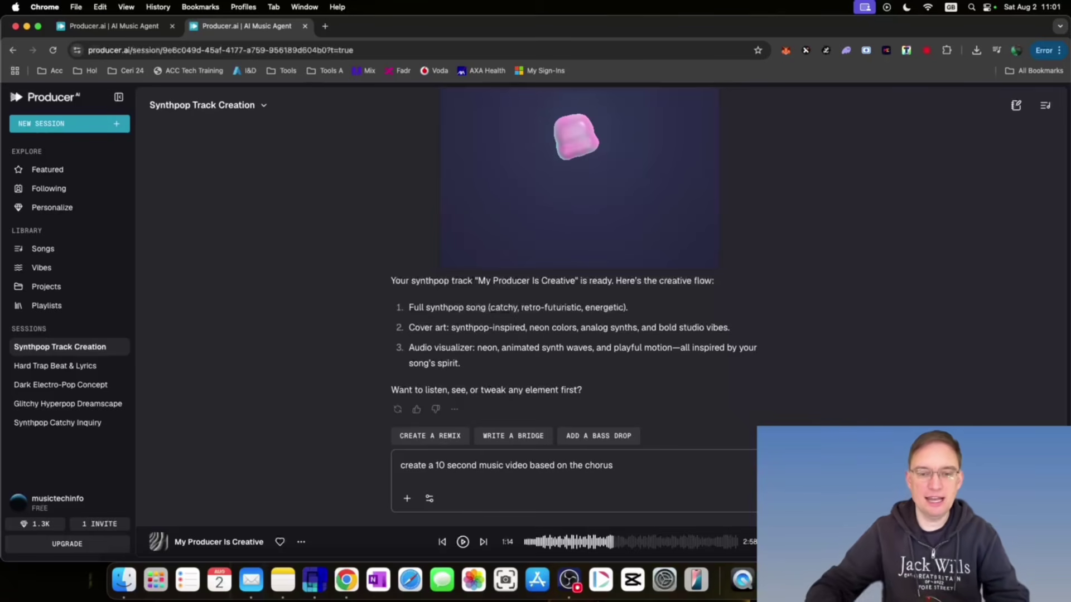
{"action": "key", "text": "Return"}
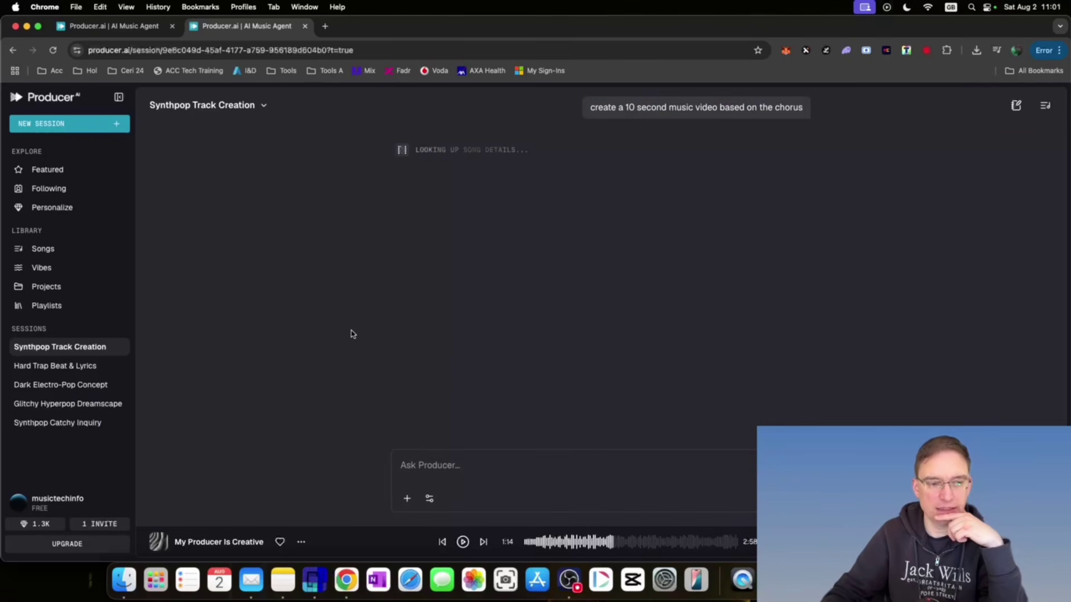
{"action": "left_click", "coordinate": [51, 502]}
{"action": "left_click", "coordinate": [52, 502]}
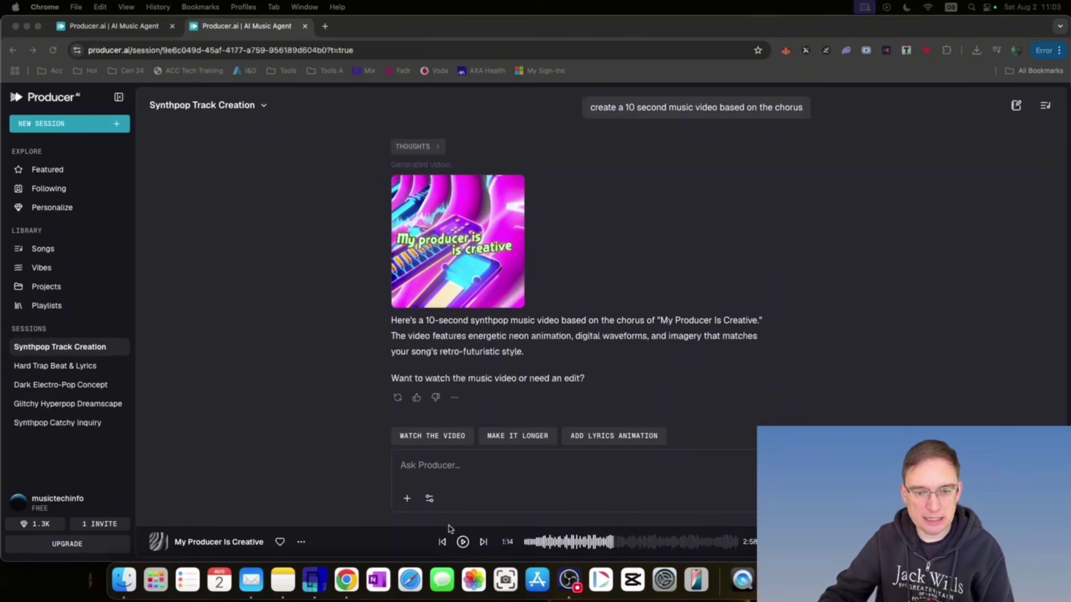
Step: Watch the generated chorus music video at full size and close the enlarged view
{"action": "left_click", "coordinate": [473, 246]}
{"action": "left_click", "coordinate": [473, 246]}
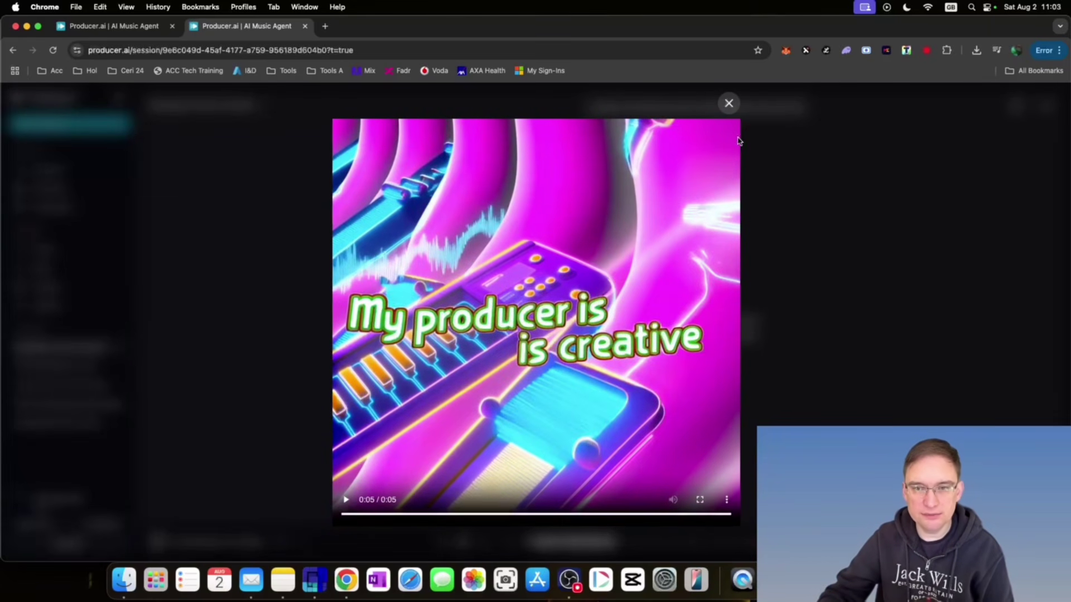
{"action": "left_click", "coordinate": [728, 103]}
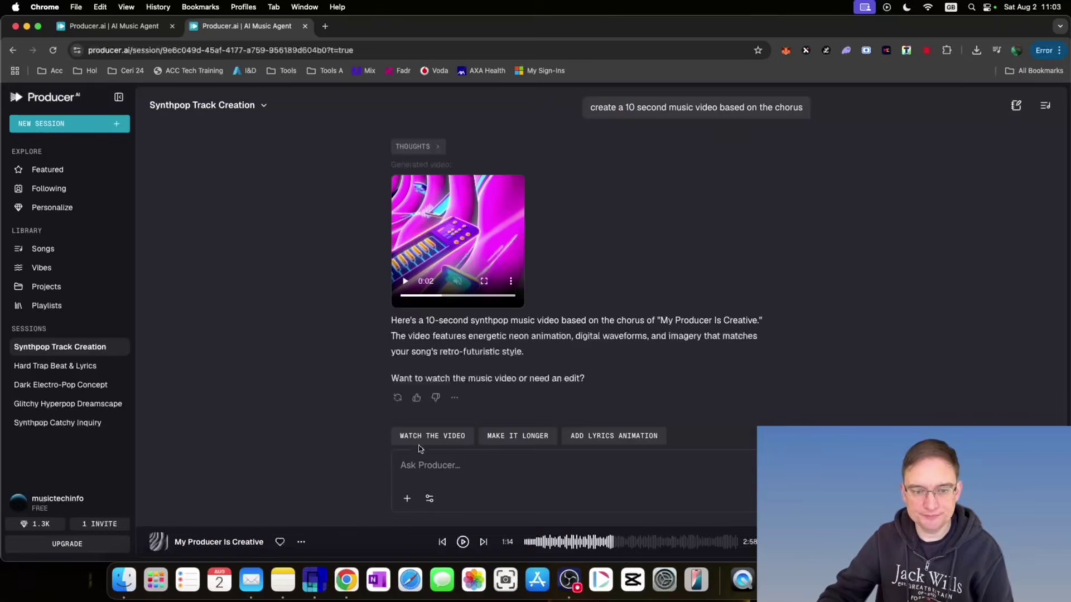
Step: Submit the follow-up prompt "now add the chorus to this music video"
{"action": "left_click", "coordinate": [461, 464]}
{"action": "type", "text": "add the song"}
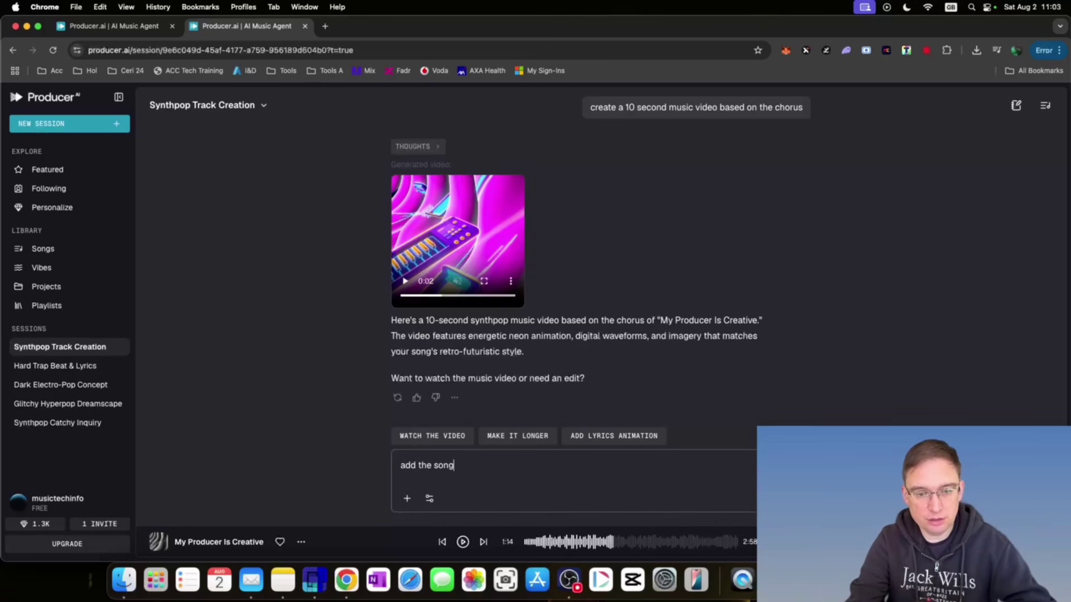
{"action": "type", "text": " to this music video"}
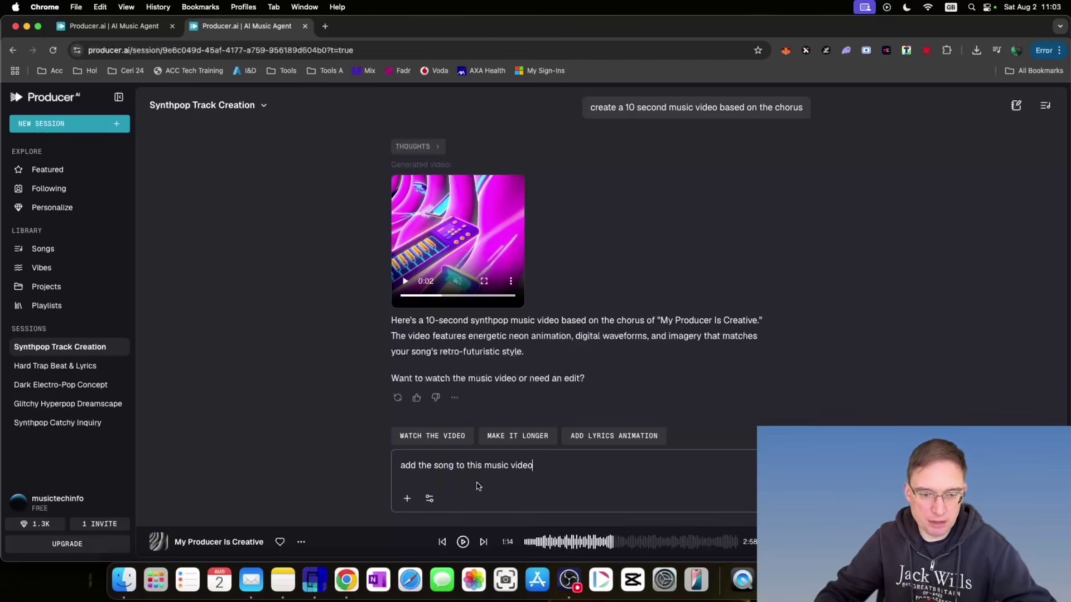
{"action": "double_click", "coordinate": [443, 466]}
{"action": "type", "text": "chorus"}
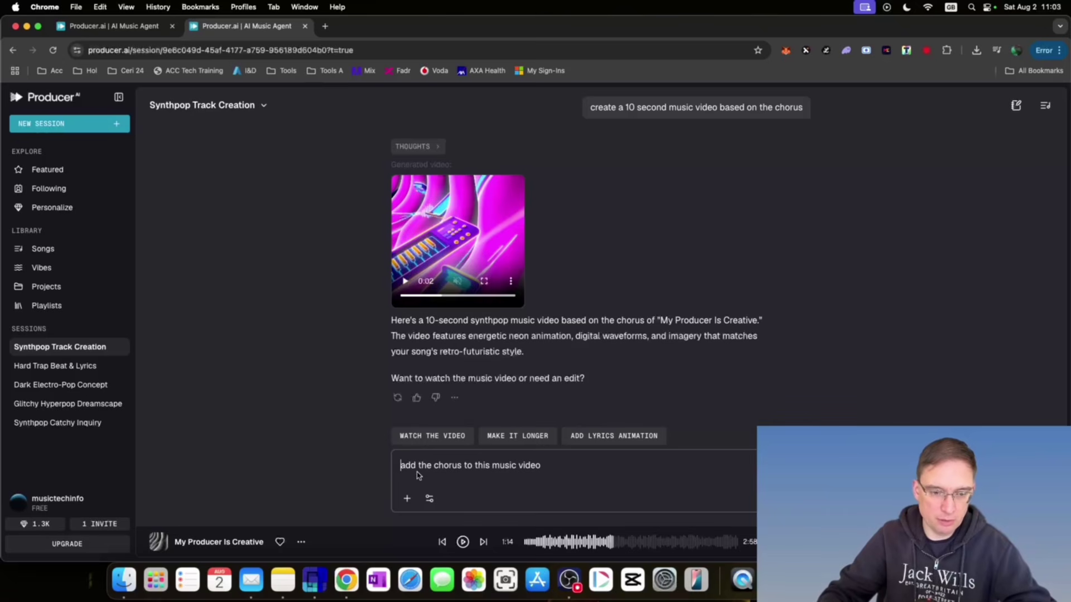
{"action": "type", "text": "now"}
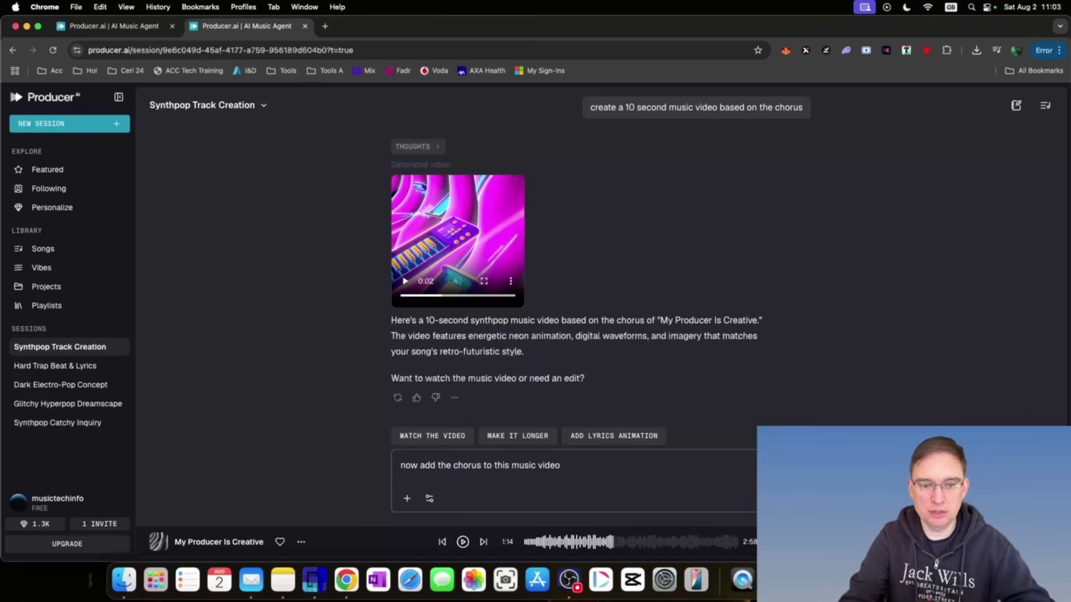
{"action": "key", "text": "Return"}
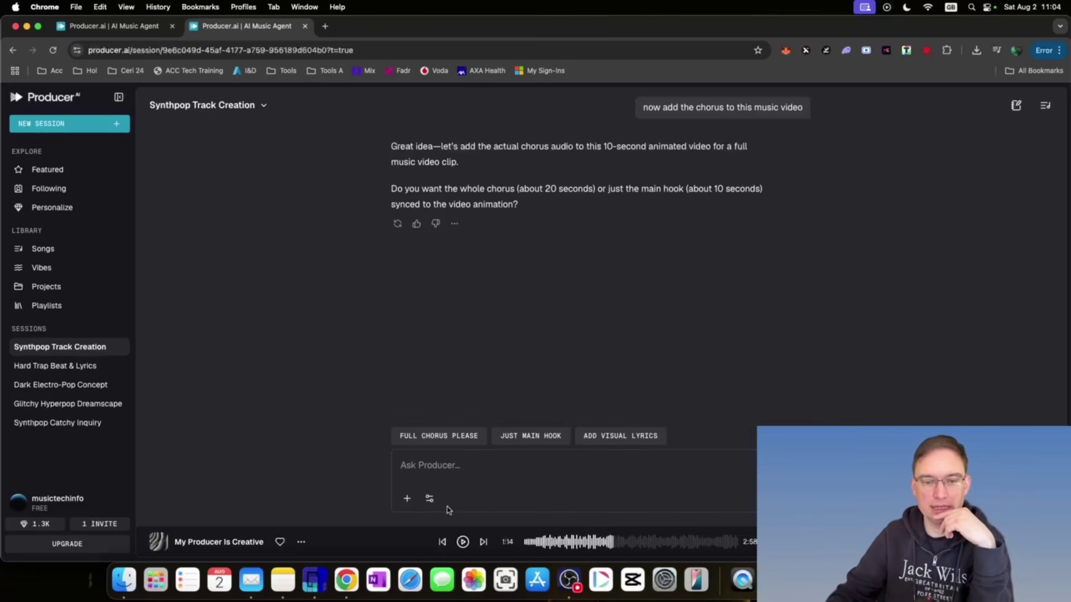
Step: Answer the question about the chorus length by submitting "10 seconds main hook synced"
{"action": "left_click", "coordinate": [470, 472]}
{"action": "type", "text": "10 secon"}
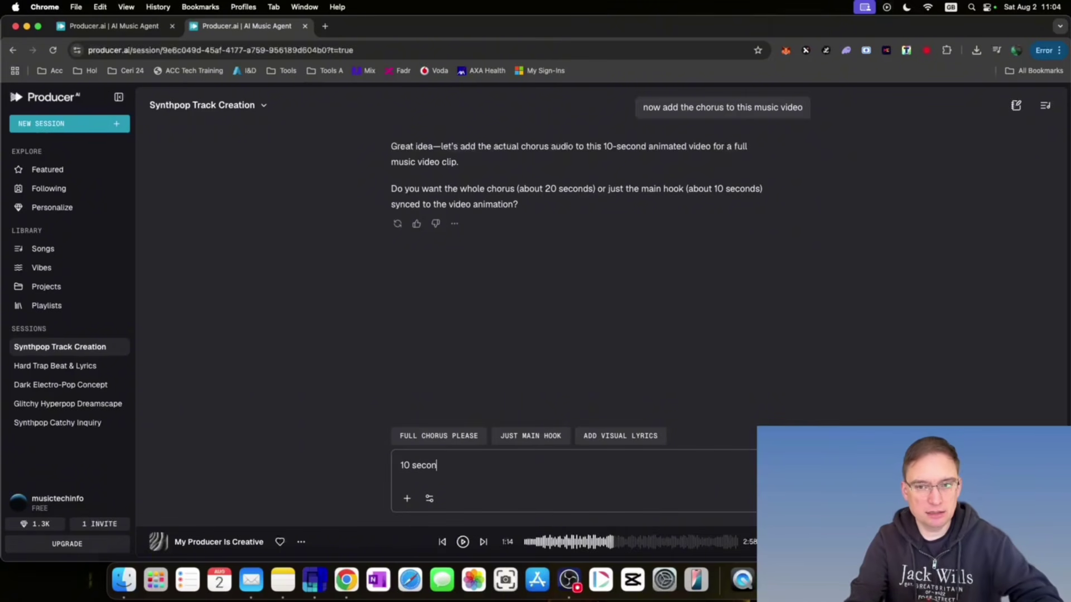
{"action": "type", "text": "ds main hook synced"}
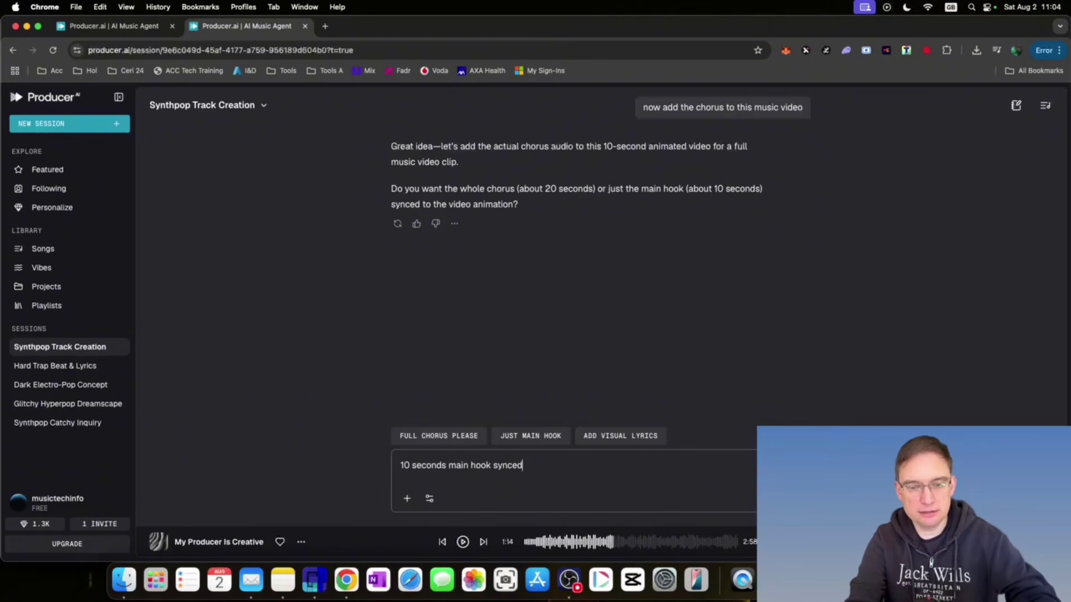
{"action": "key", "text": "Return"}
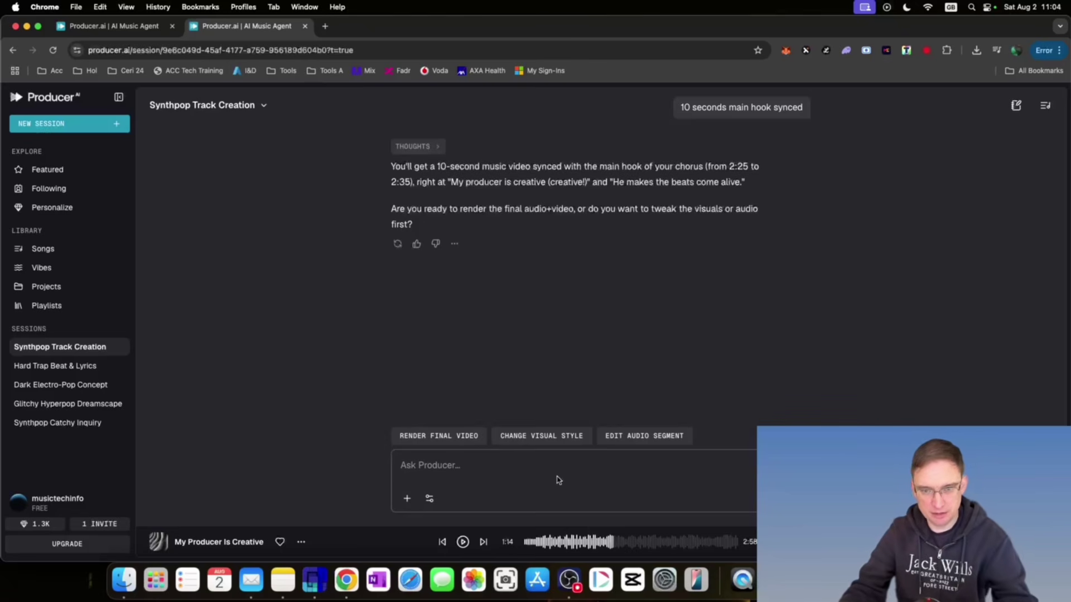
Step: Request the final audio and video of the chorus hook by submitting "render"
{"action": "left_click", "coordinate": [466, 466]}
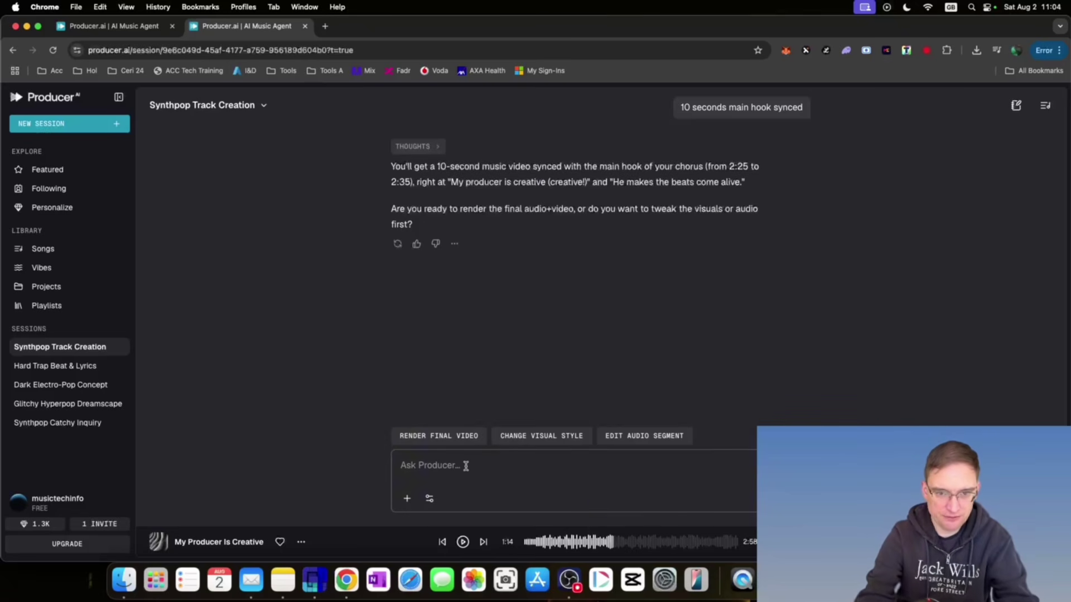
{"action": "type", "text": "render"}
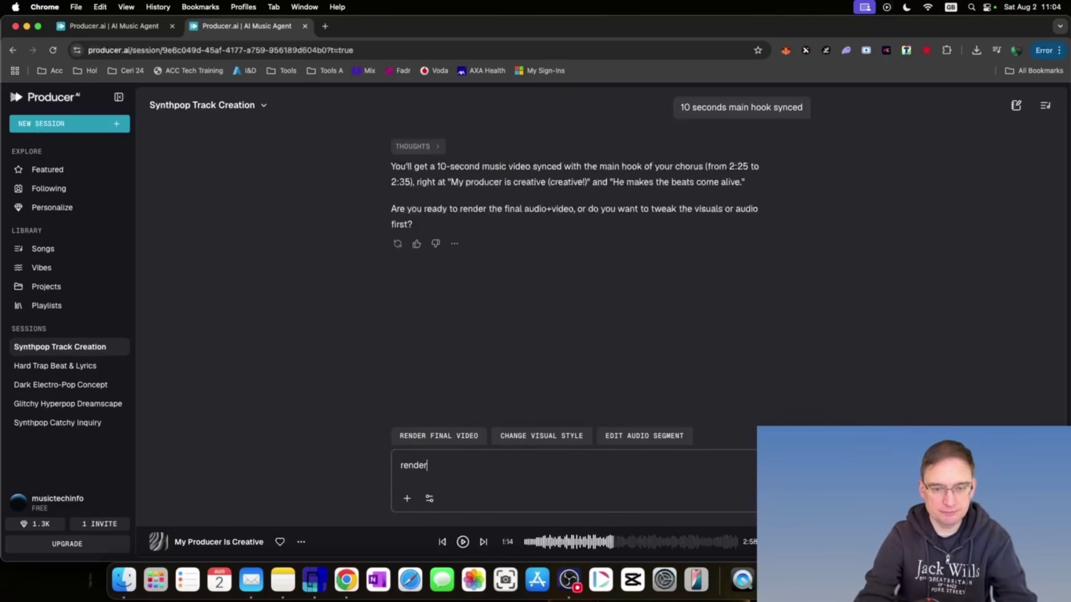
{"action": "key", "text": "Return"}
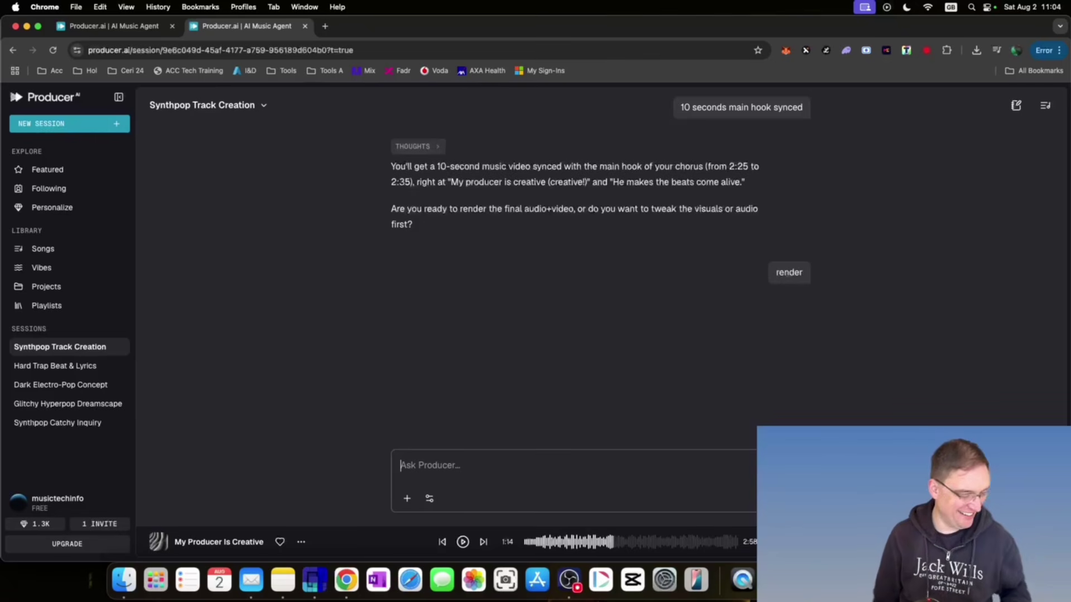
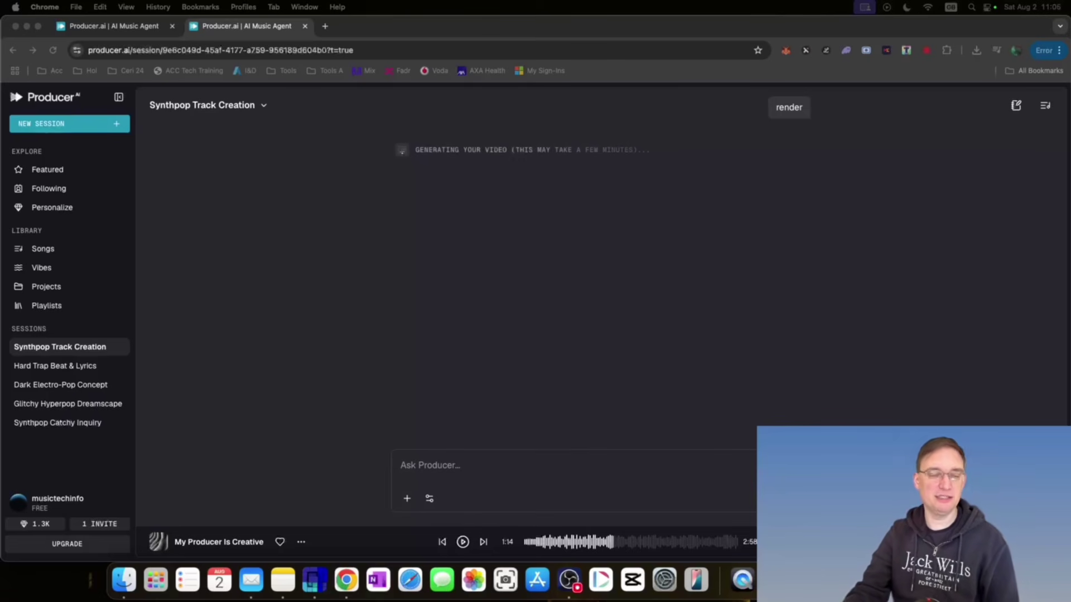
Step: Check the account's remaining credits and play the rendered chorus video
{"action": "left_click", "coordinate": [55, 502]}
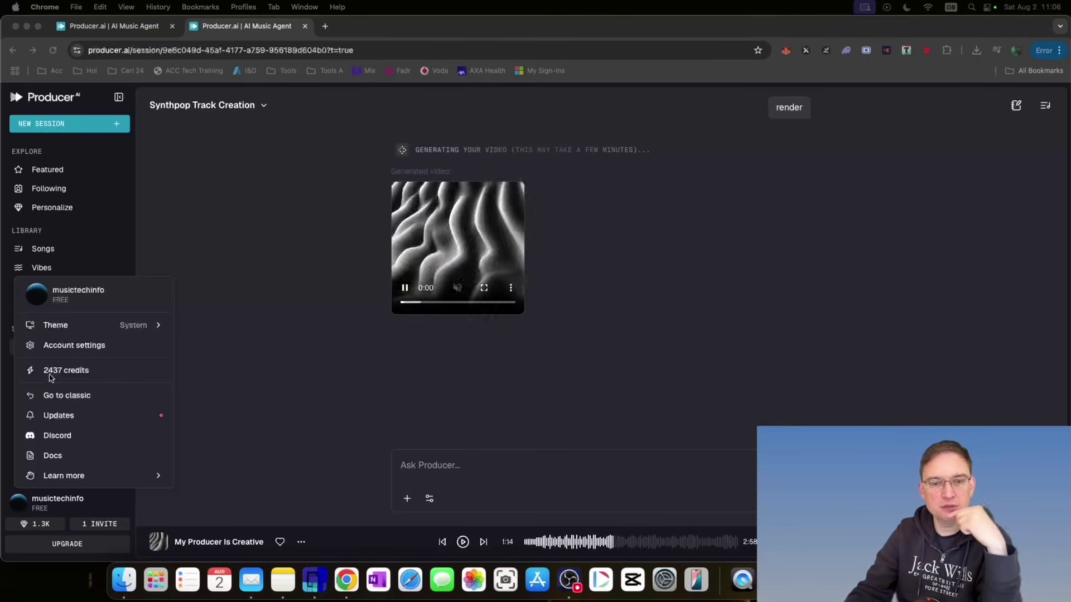
{"action": "left_click", "coordinate": [459, 280]}
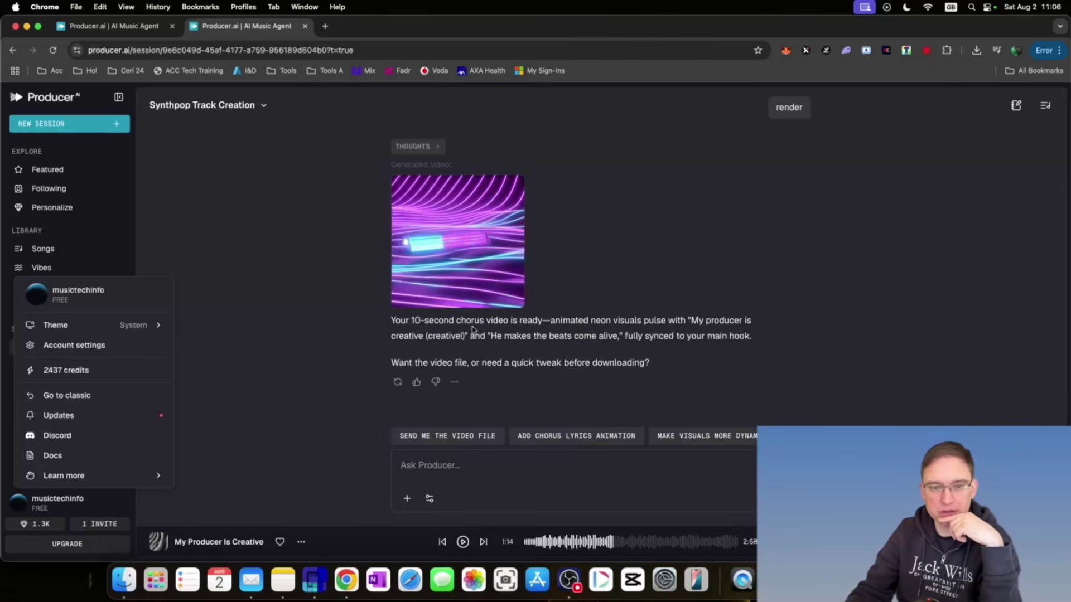
{"action": "left_click", "coordinate": [458, 240]}
Step: Report the missing sound by submitting the follow-up prompt "there is no audio on the vide"
{"action": "left_click", "coordinate": [462, 465]}
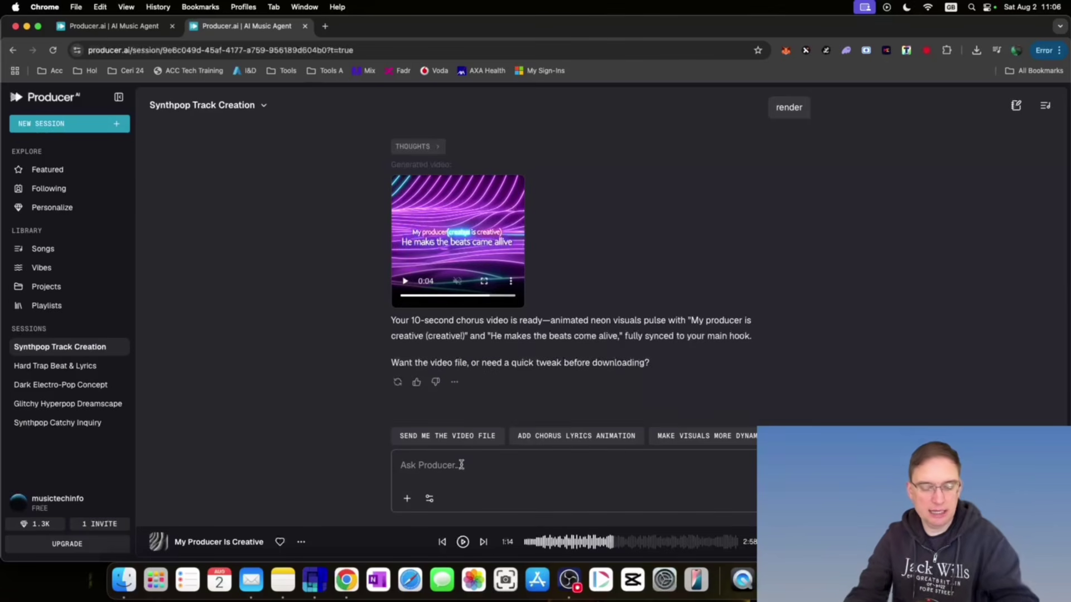
{"action": "type", "text": "there is no"}
{"action": "type", "text": " audio on "}
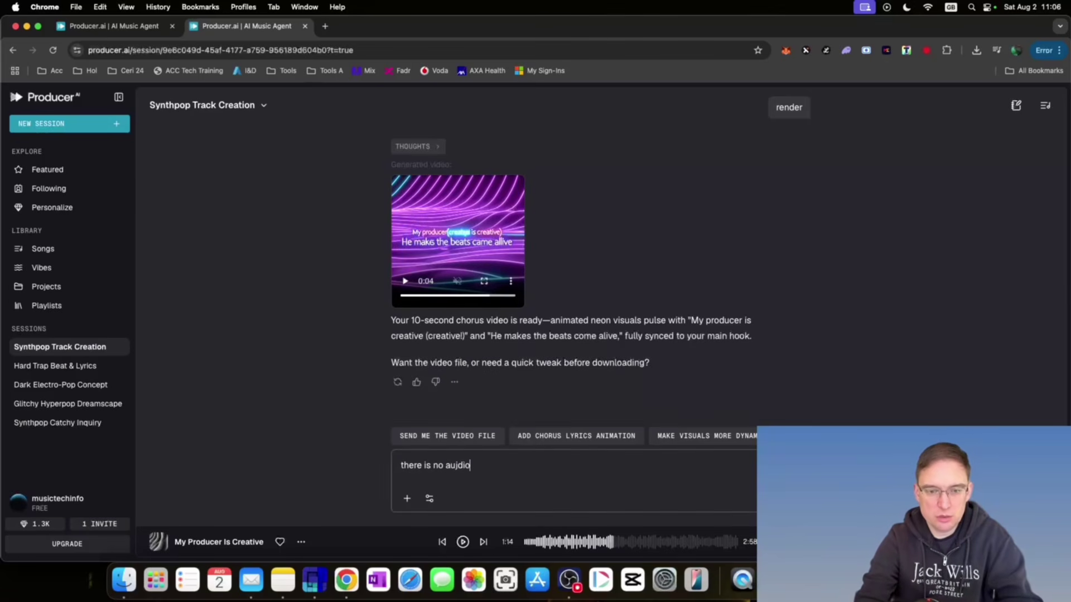
{"action": "type", "text": "the vide"}
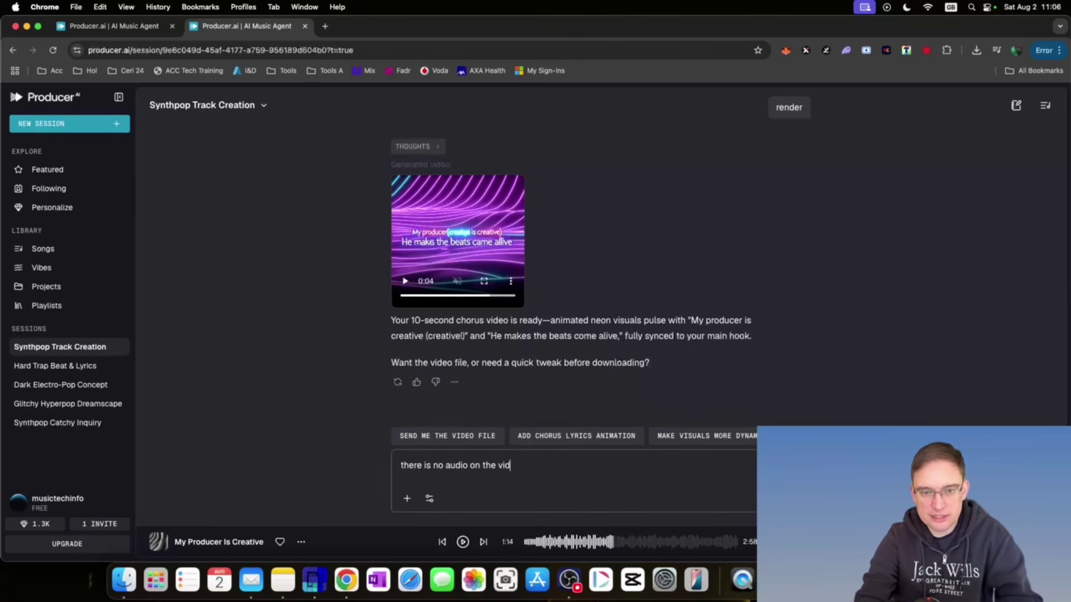
{"action": "key", "text": "Return"}
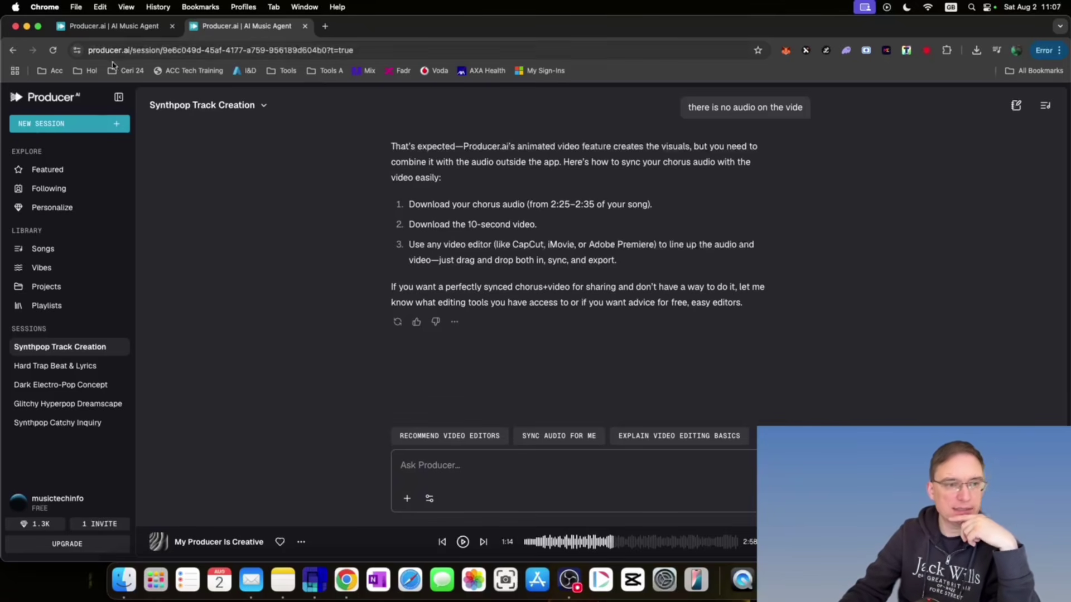
Step: Start a new session, record a short live vocal and attach the recording to the prompt
{"action": "left_click", "coordinate": [56, 132]}
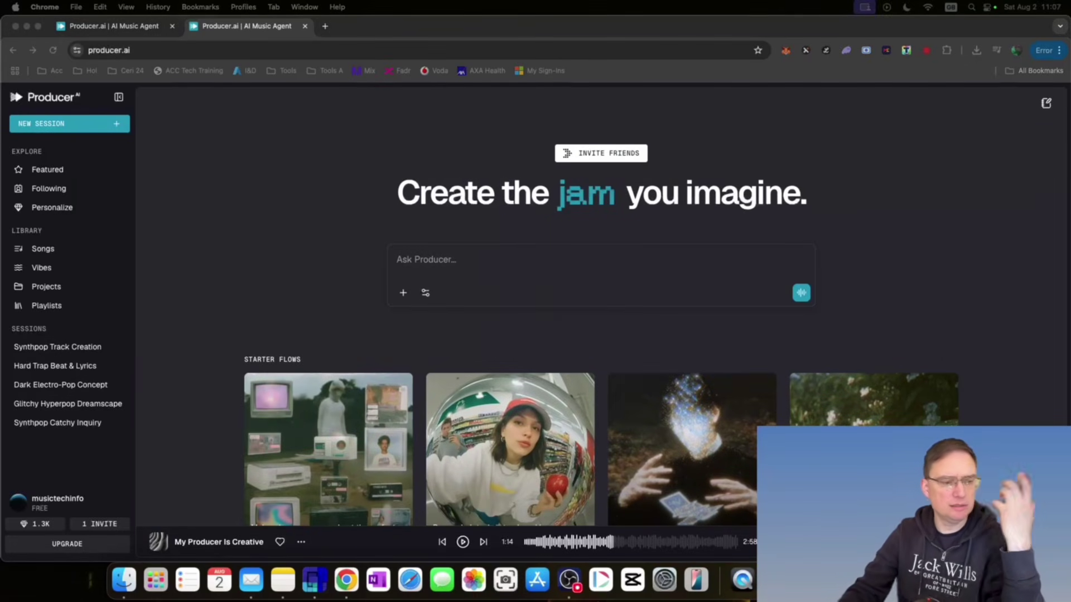
{"action": "left_click", "coordinate": [400, 299]}
{"action": "left_click", "coordinate": [401, 297]}
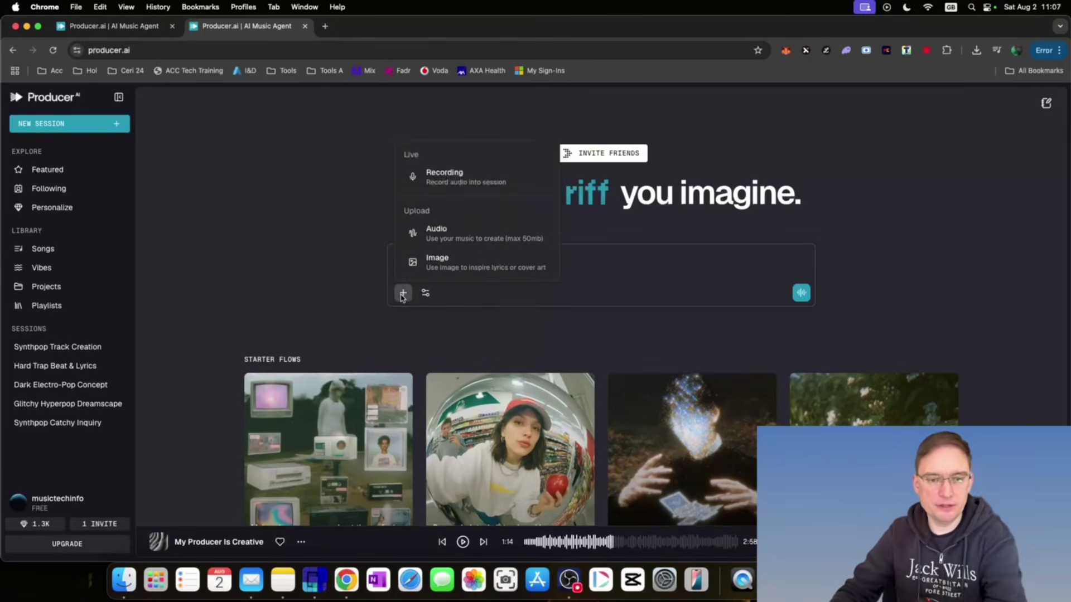
{"action": "left_click", "coordinate": [468, 184]}
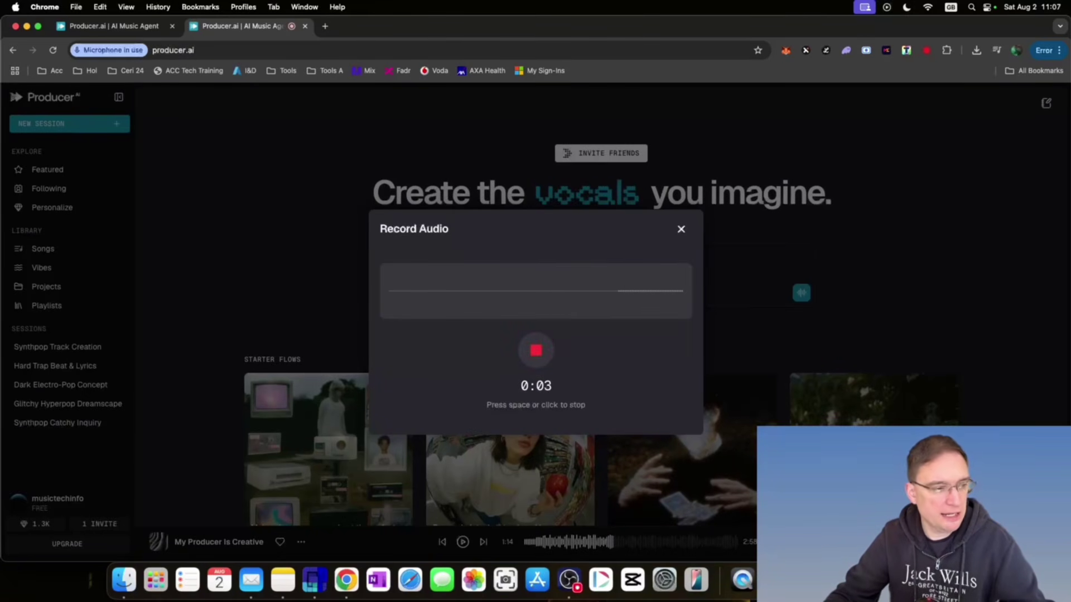
{"action": "left_click", "coordinate": [534, 364]}
{"action": "left_click", "coordinate": [651, 417]}
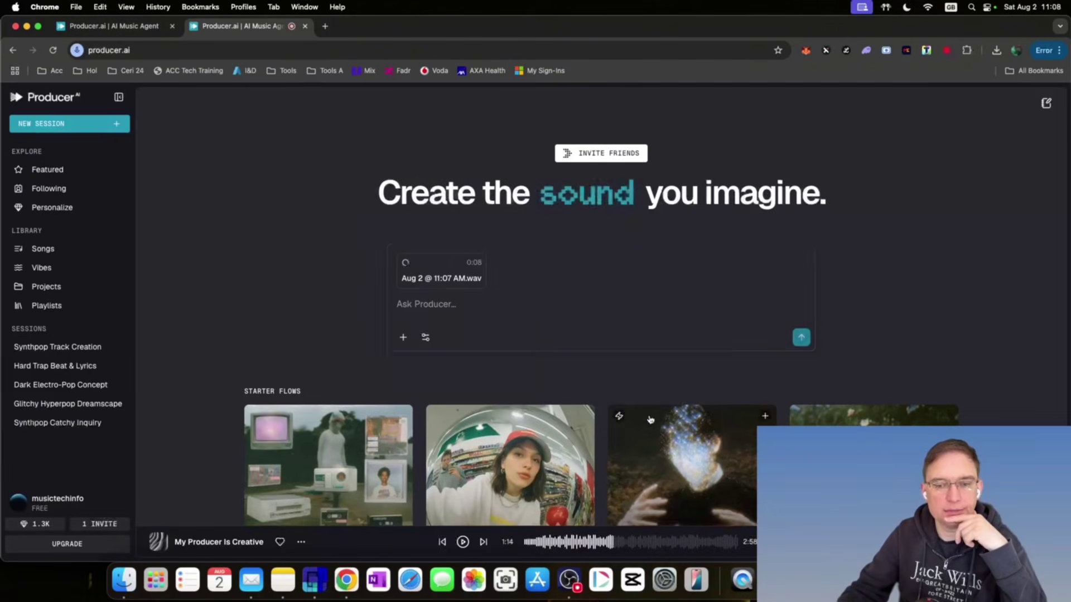
Step: Submit the prompt "Create a synthpop song based on this upload vocal" with the attached recording
{"action": "left_click", "coordinate": [418, 304]}
{"action": "type", "text": "Create a synthpop song based"}
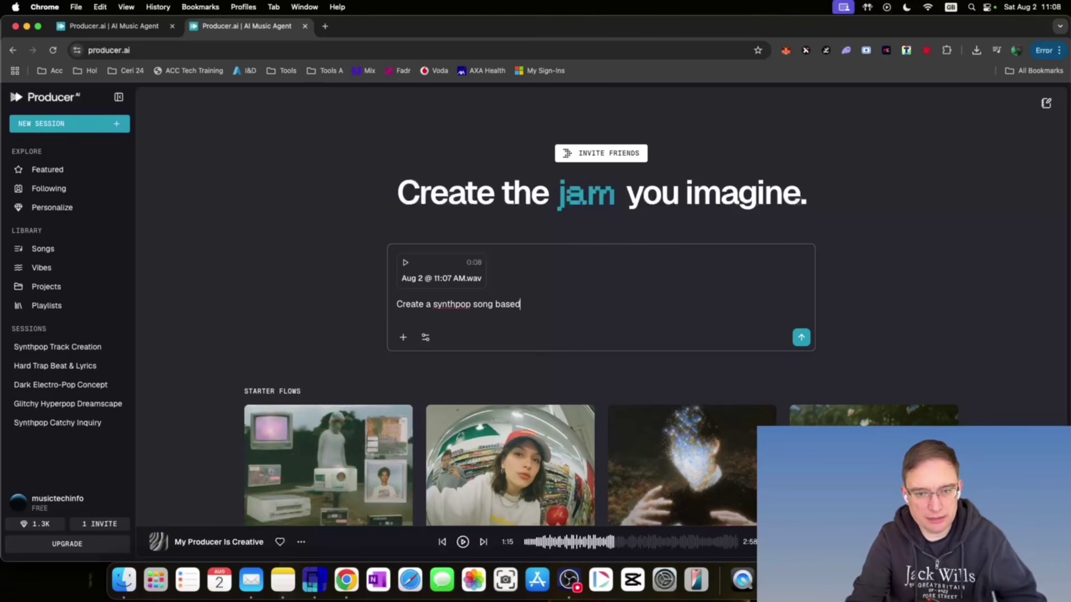
{"action": "type", "text": " on this upload vocal"}
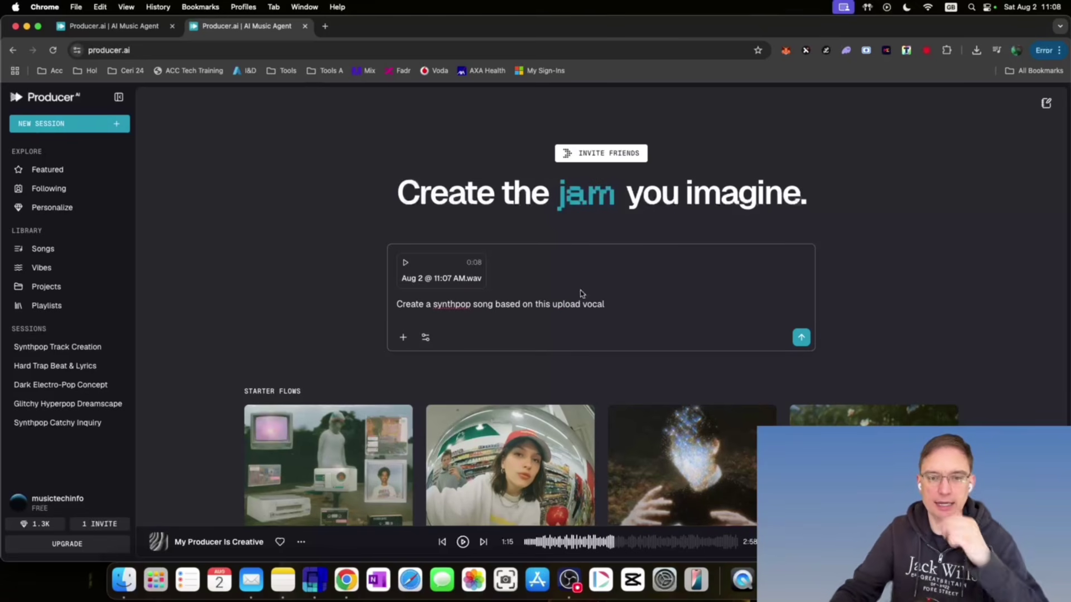
{"action": "left_click", "coordinate": [801, 337]}
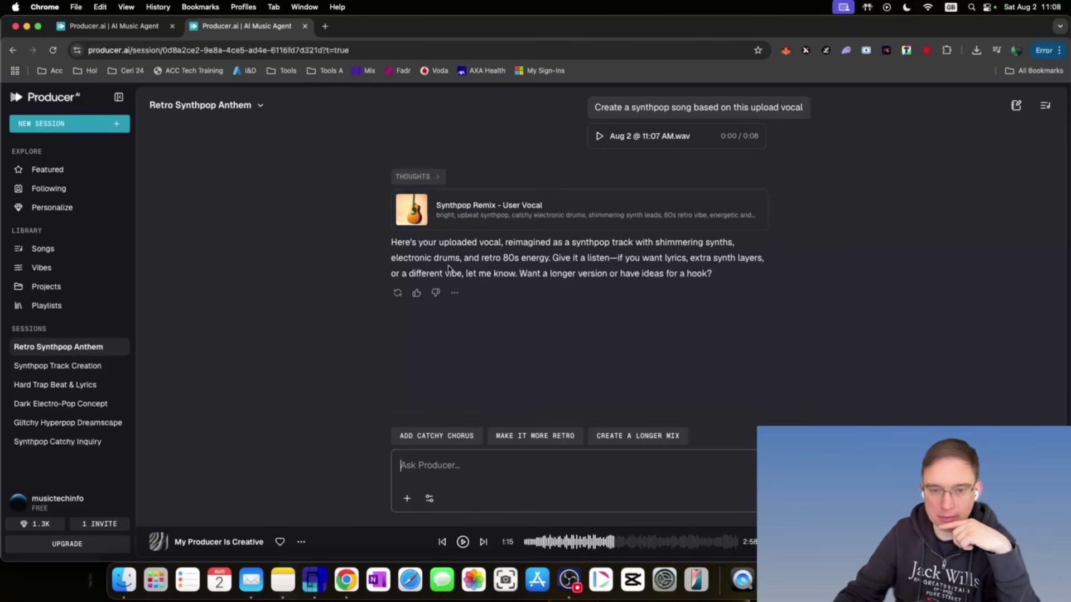
Step: Listen to the generated synthpop remix and submit the follow-up prompt "include the user vocal"
{"action": "left_click", "coordinate": [413, 210]}
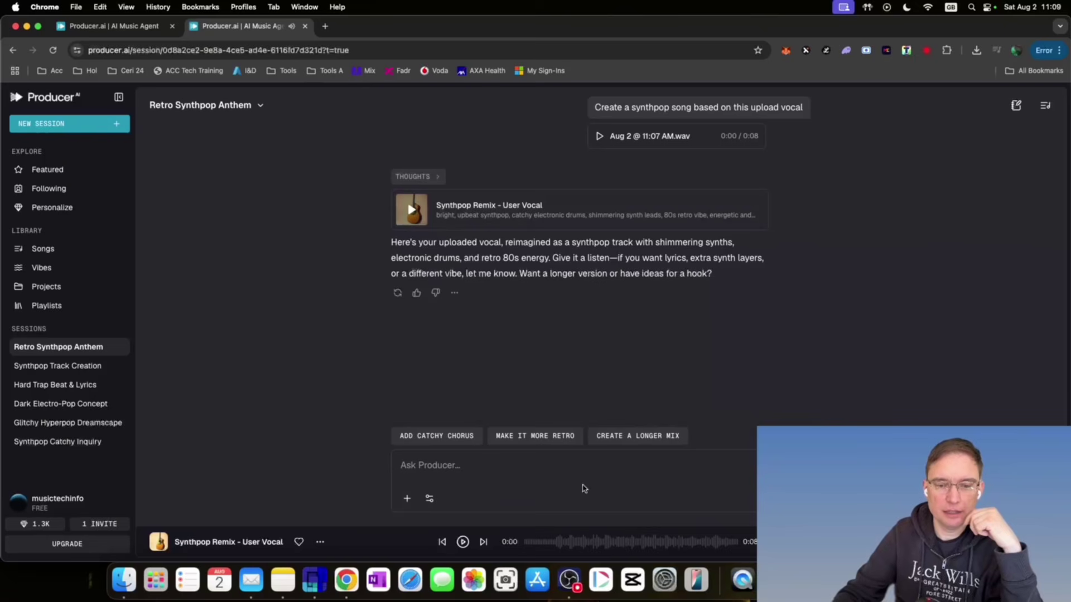
{"action": "left_click", "coordinate": [571, 466]}
{"action": "type", "text": "incl"}
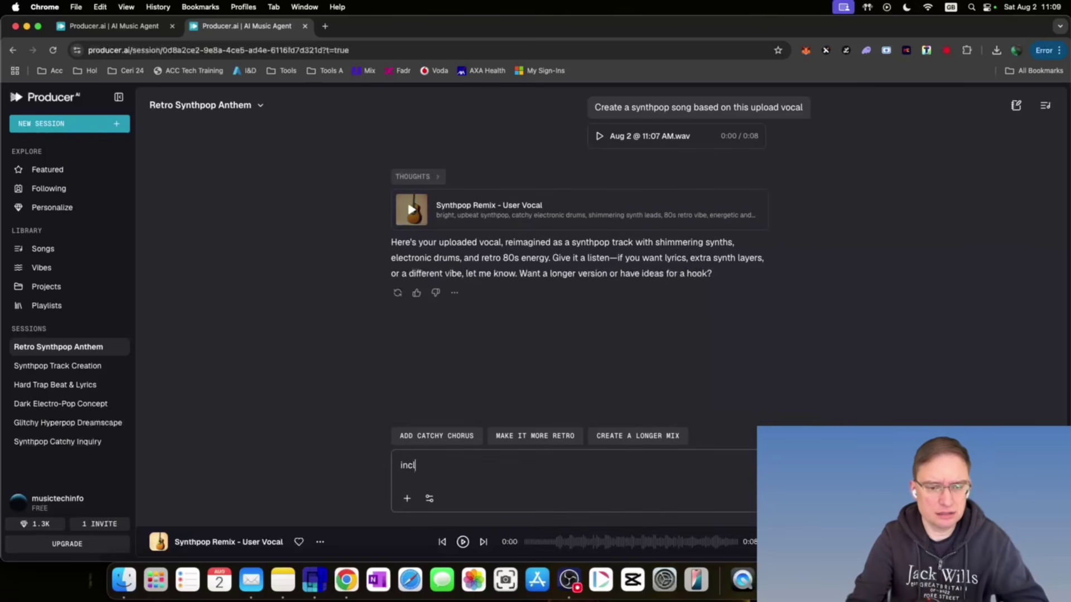
{"action": "type", "text": "ude the user vocal"}
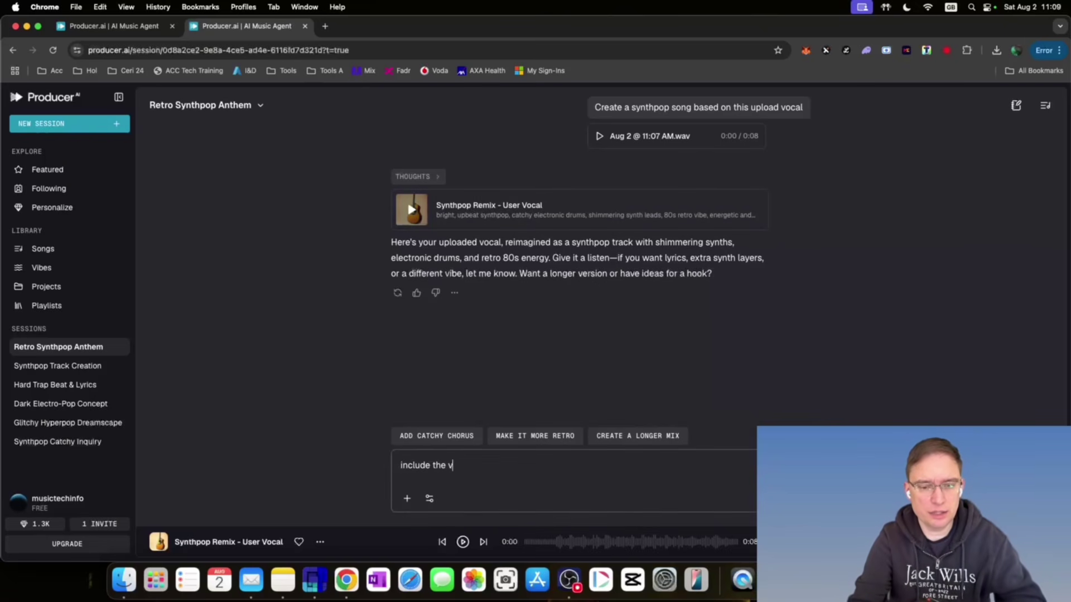
{"action": "key", "text": "Return"}
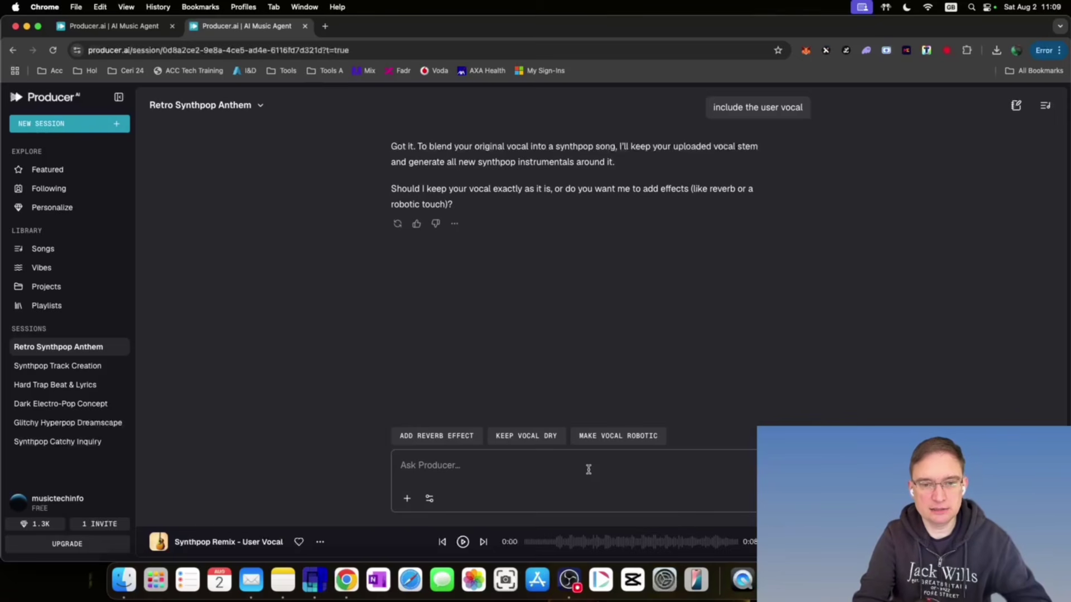
Step: Answer the vocal effects question with "vocal exactly as it is" and play the newly generated song
{"action": "type", "text": "vocal exactly as it is"}
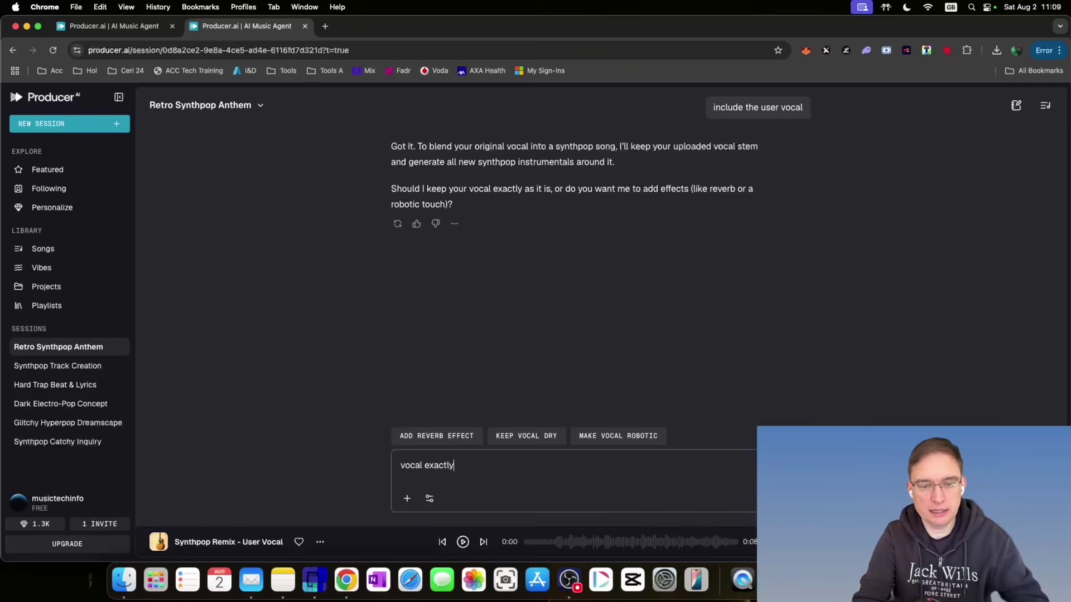
{"action": "key", "text": "Return"}
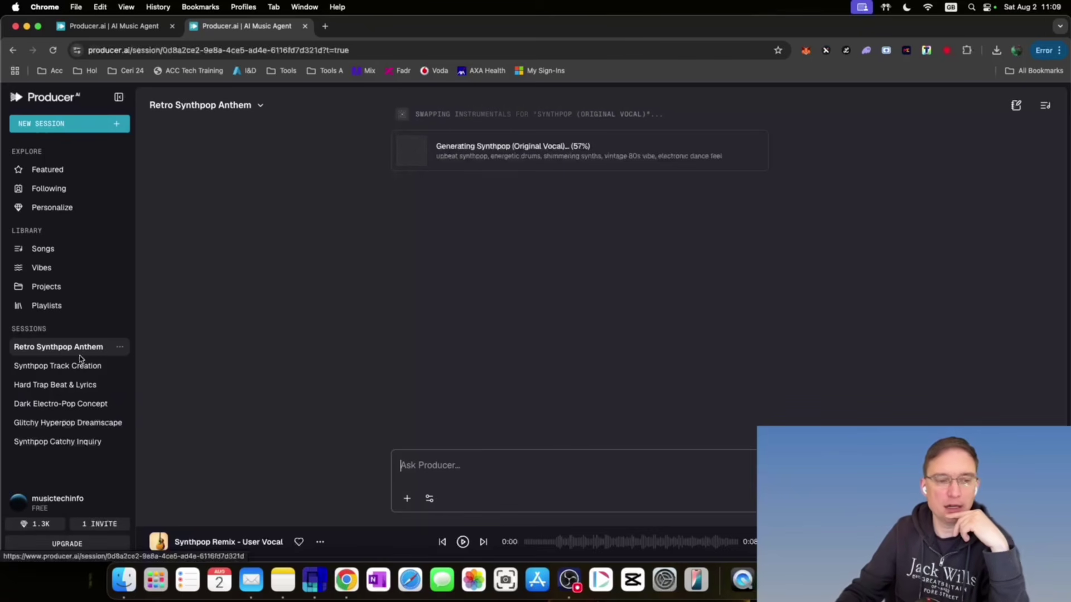
{"action": "left_click", "coordinate": [25, 348]}
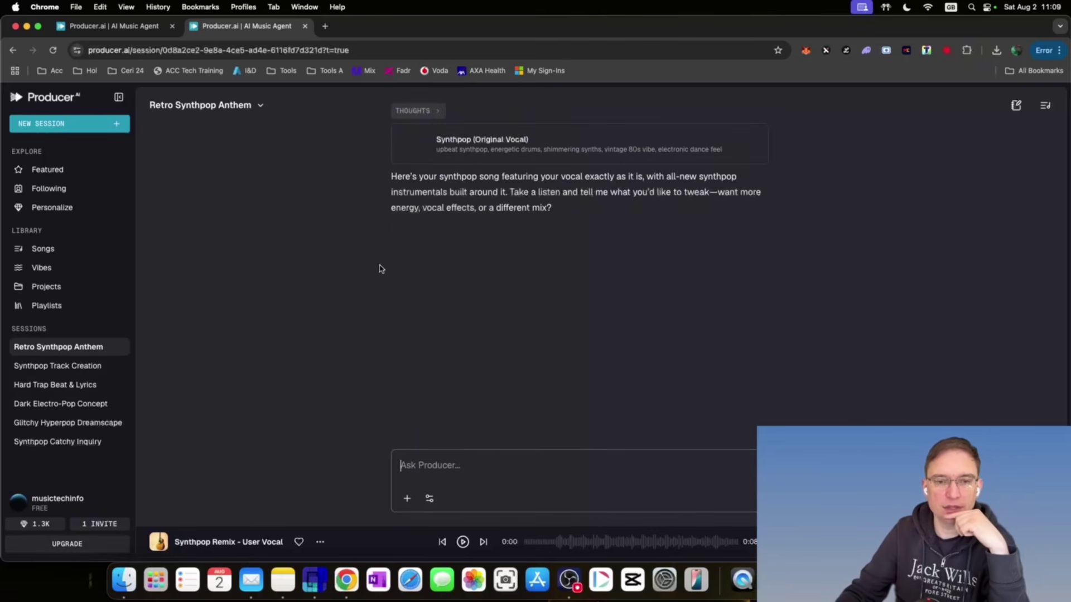
{"action": "left_click", "coordinate": [412, 144]}
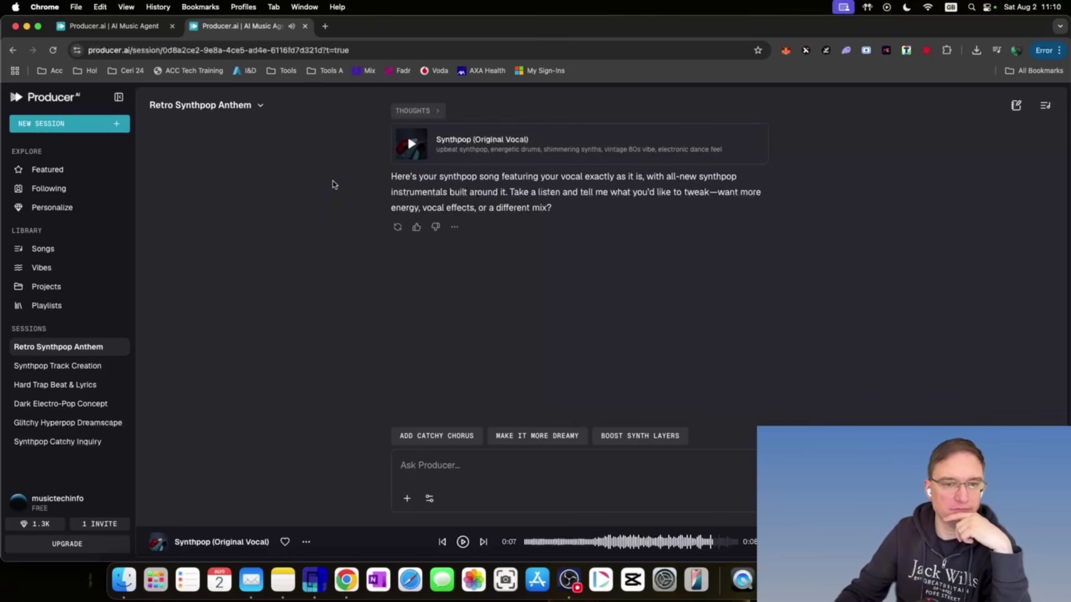
Step: Start a new session, preview Dependance.mp3 from the Acapella Tracks MP3 folder and upload it as audio
{"action": "left_click", "coordinate": [42, 126]}
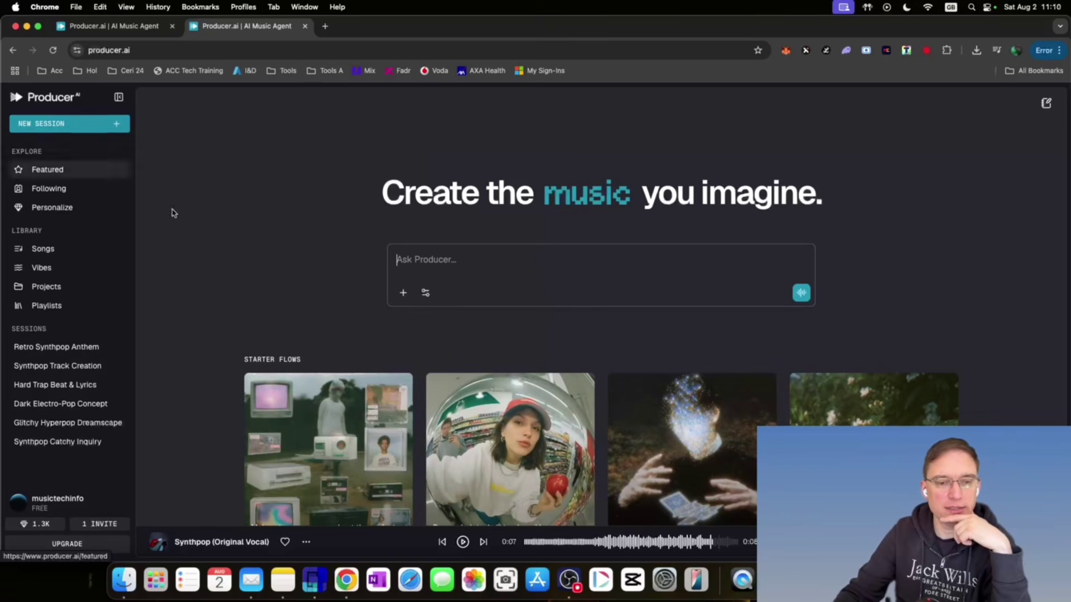
{"action": "left_click", "coordinate": [403, 293]}
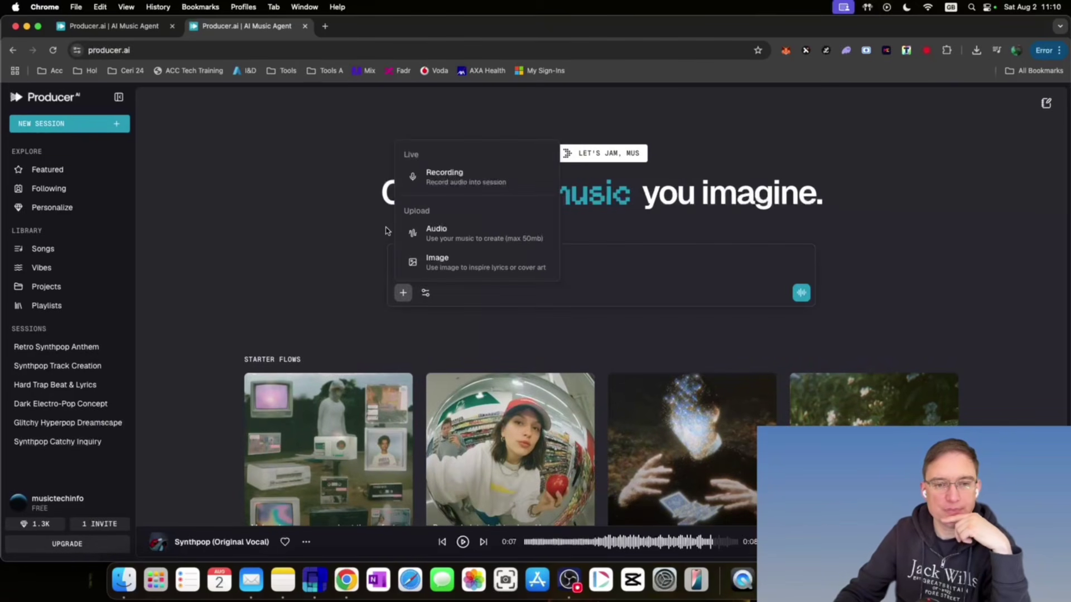
{"action": "left_click", "coordinate": [501, 238]}
{"action": "left_click", "coordinate": [681, 144]}
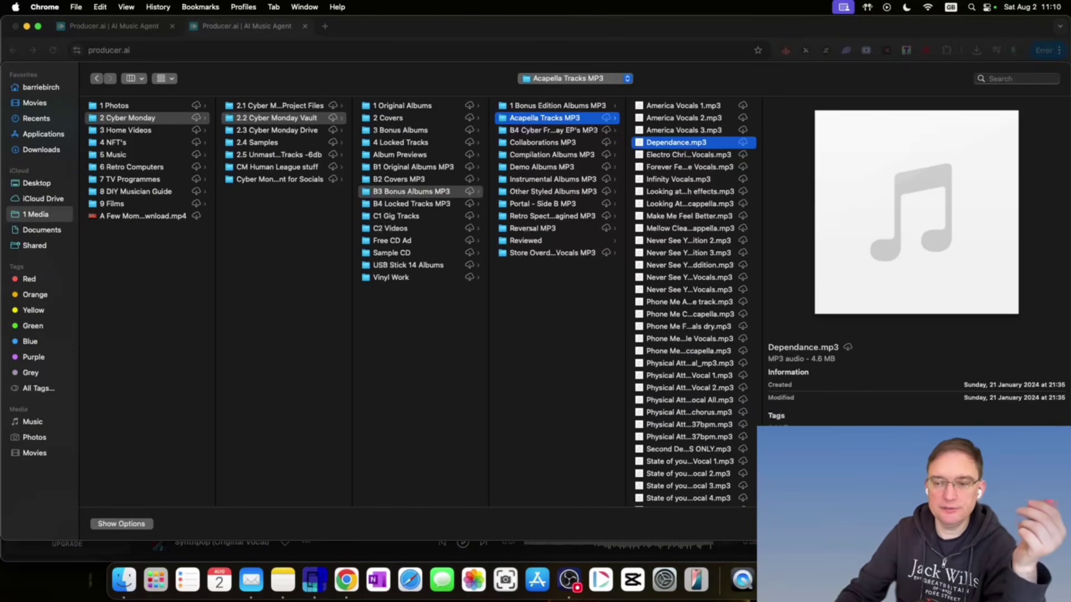
{"action": "key", "text": "space"}
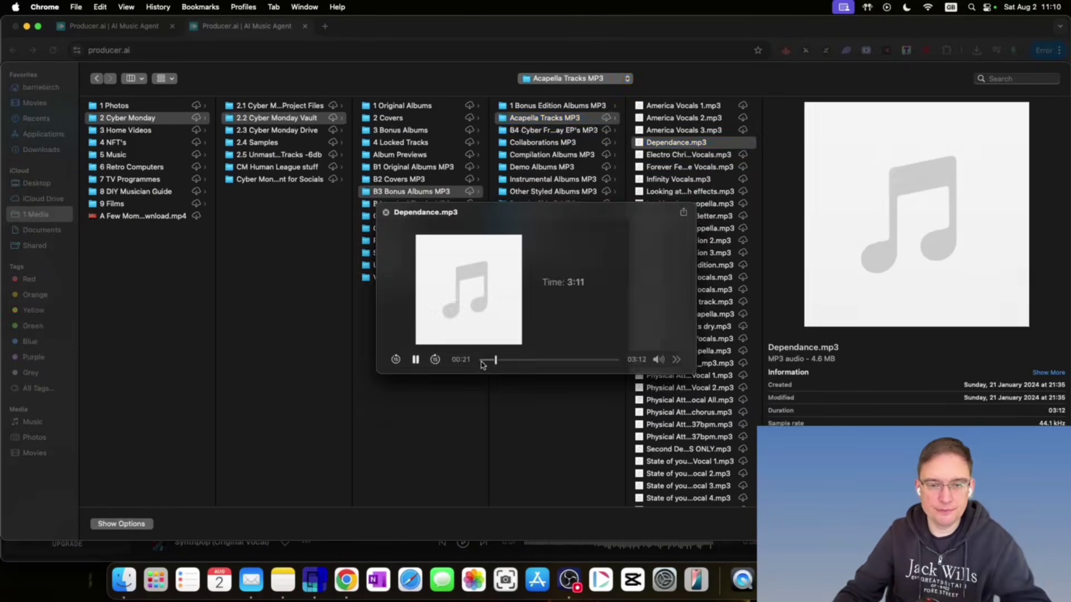
{"action": "key", "text": "space"}
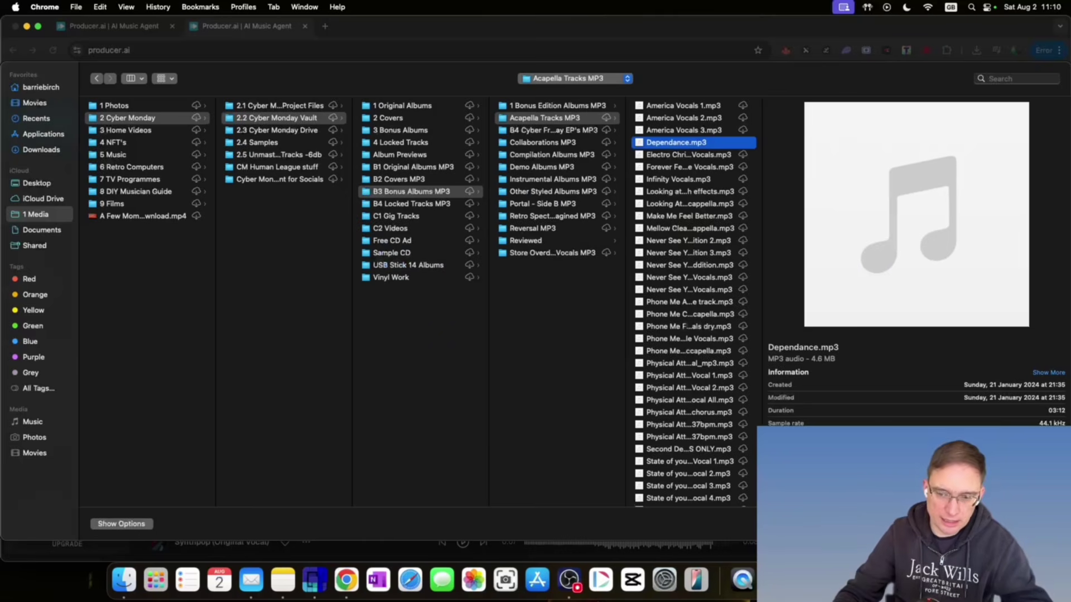
{"action": "key", "text": "Return"}
Step: Submit the prompt "create a edm track with the vocals from the upload on the track" with the attached acapella
{"action": "left_click", "coordinate": [466, 338]}
{"action": "type", "text": "create a"}
{"action": "type", "text": " track wit"}
{"action": "key", "text": "BackSpace"}
{"action": "key", "text": "BackSpace"}
{"action": "key", "text": "BackSpace"}
{"action": "key", "text": "BackSpace"}
{"action": "key", "text": "BackSpace"}
{"action": "type", "text": "edm track with the vocals from the upl"}
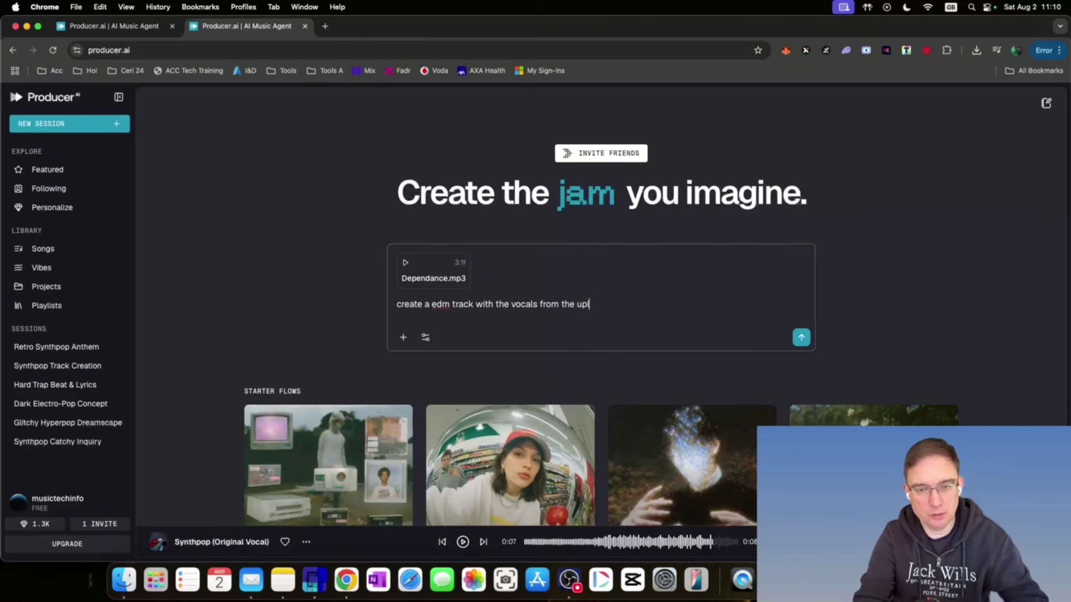
{"action": "type", "text": "oad on the track"}
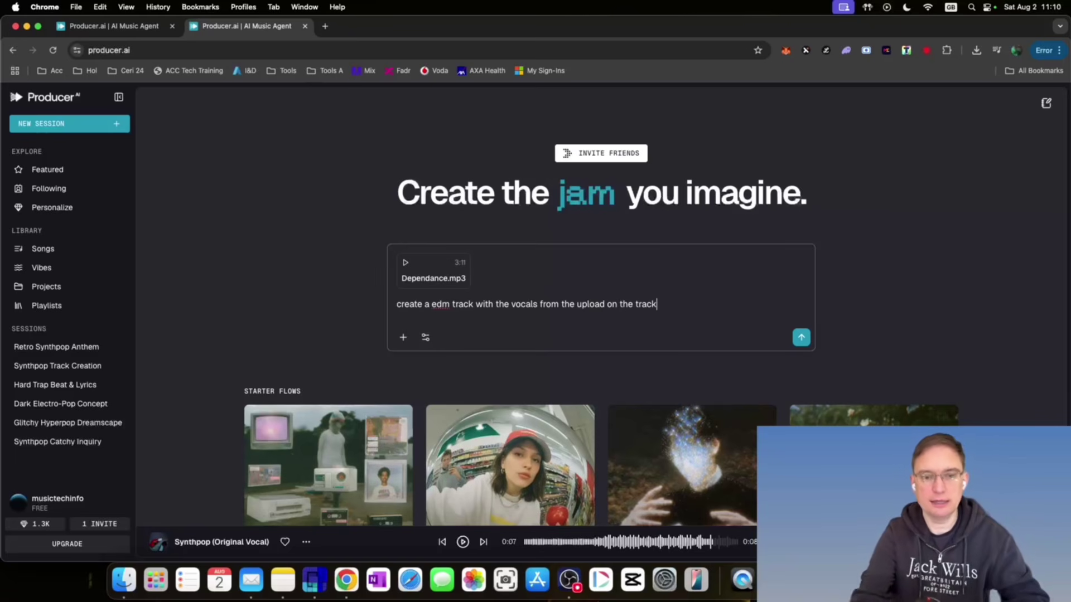
{"action": "left_click", "coordinate": [800, 337]}
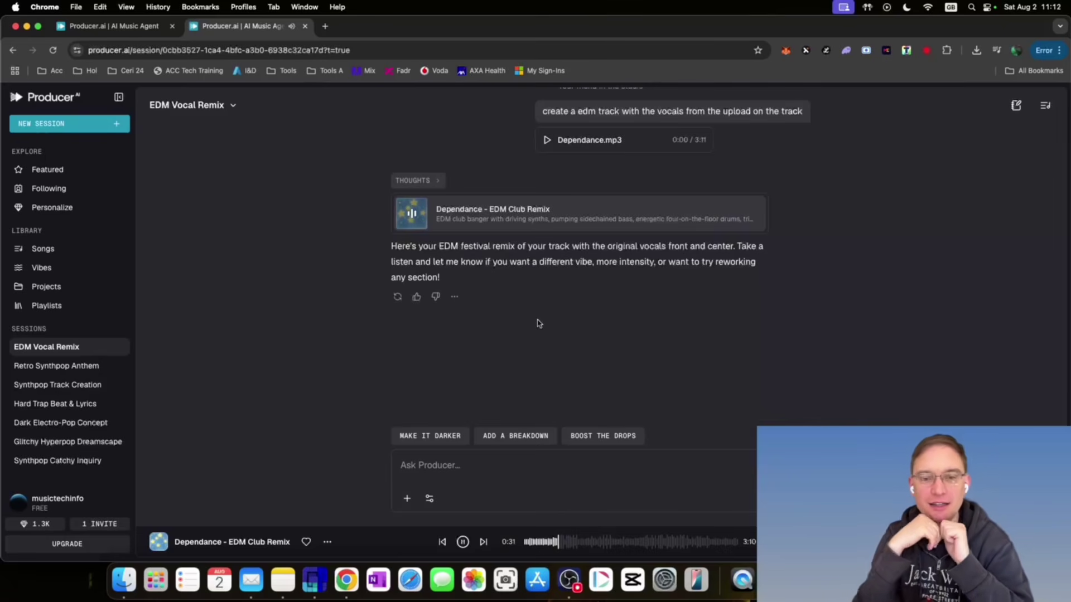
Step: Submit the follow-up prompt "add edm vocal effects like reverb delay to the vocal" in the EDM Vocal Remix session
{"action": "left_click", "coordinate": [533, 471]}
{"action": "type", "text": "ad"}
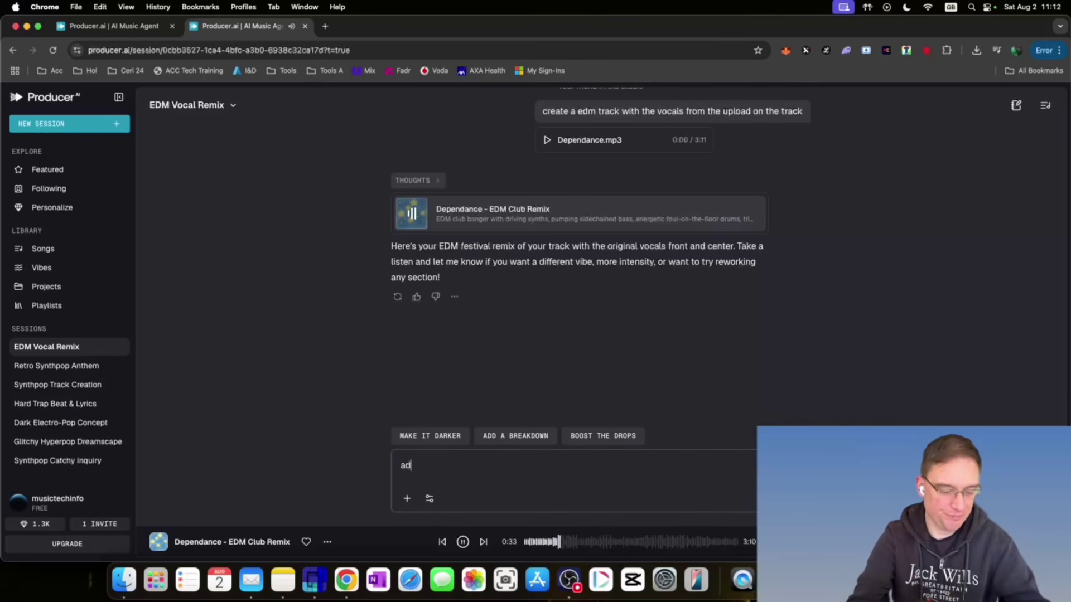
{"action": "type", "text": "d edm vocal effects like revertb "}
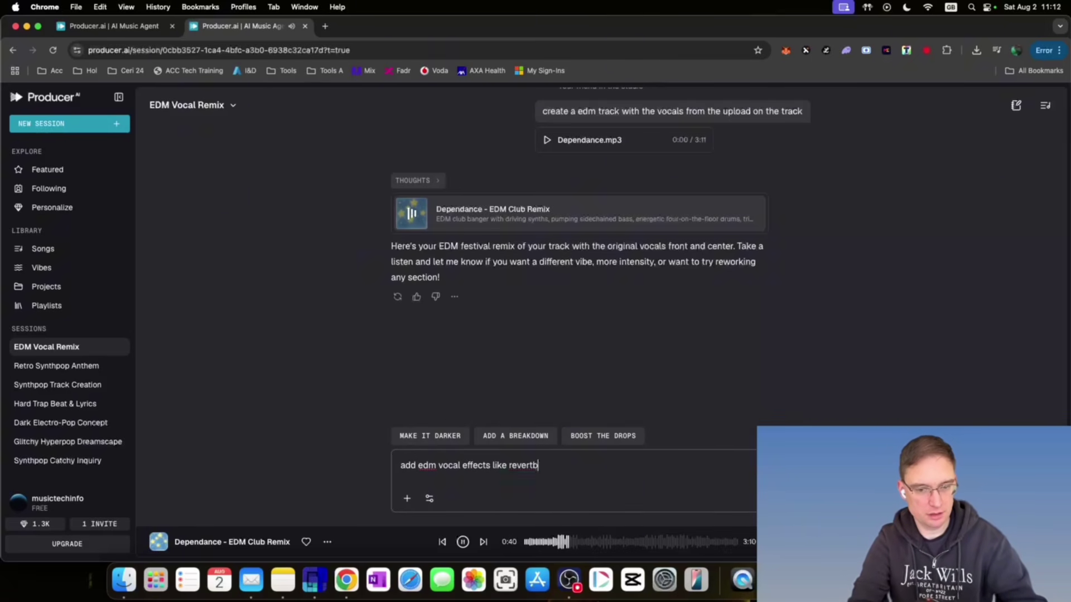
{"action": "type", "text": "delay to the vocal"}
{"action": "key", "text": "Return"}
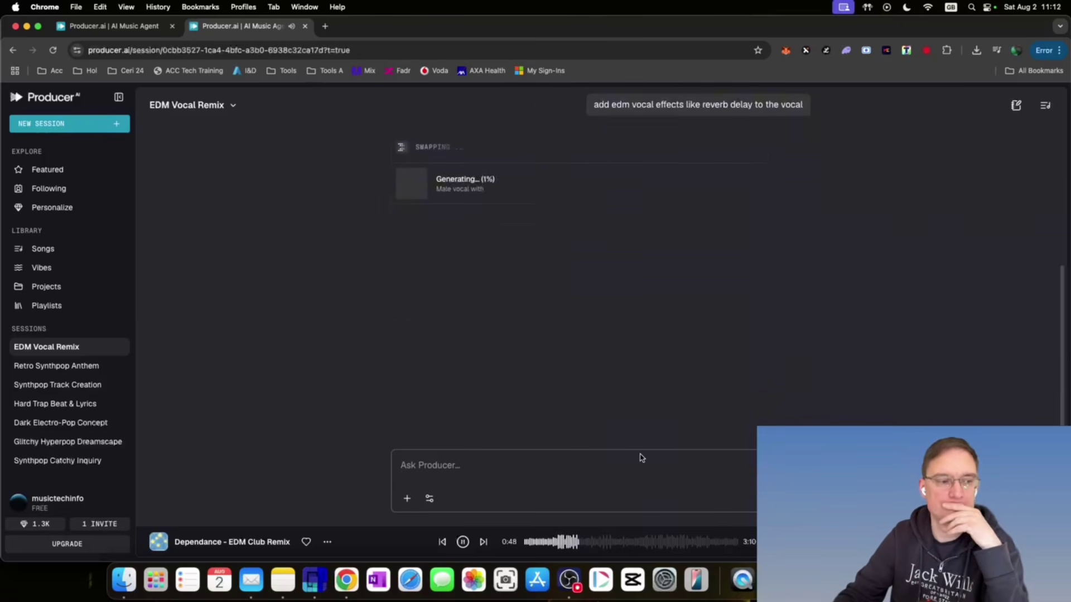
Step: Stop the Dependance - EDM Club Remix and listen to the opening of the new Dependance - EDM FX Vocals version
{"action": "left_click", "coordinate": [463, 543]}
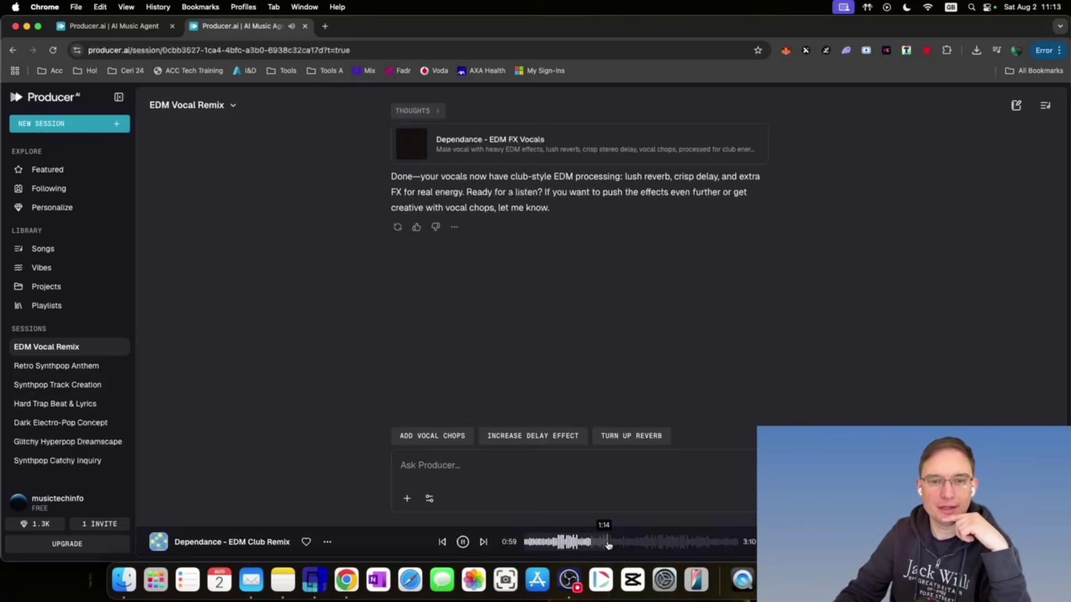
{"action": "left_click", "coordinate": [462, 542]}
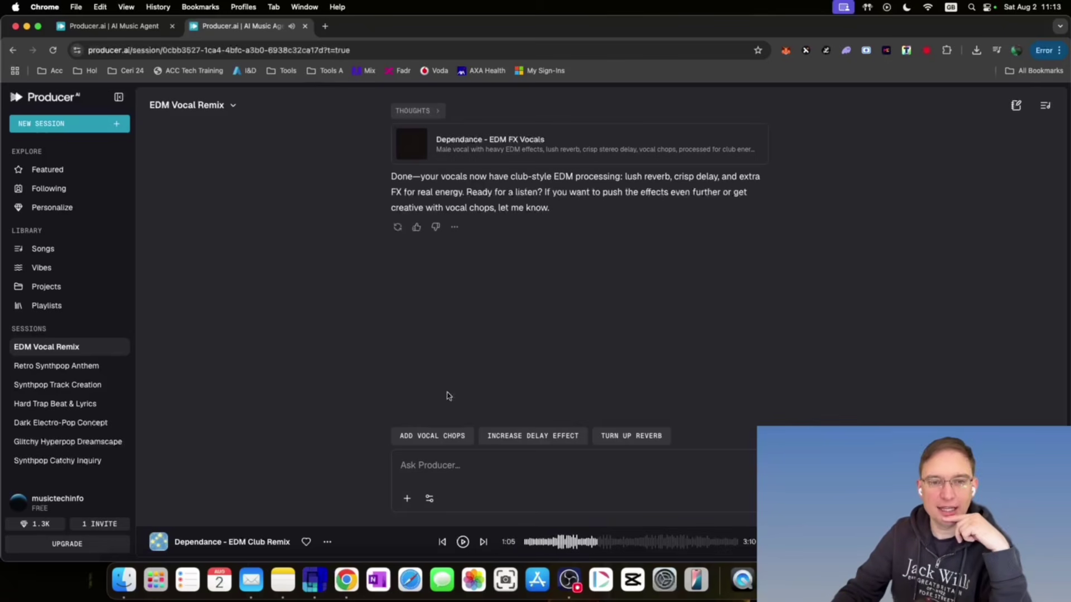
{"action": "left_click", "coordinate": [413, 145]}
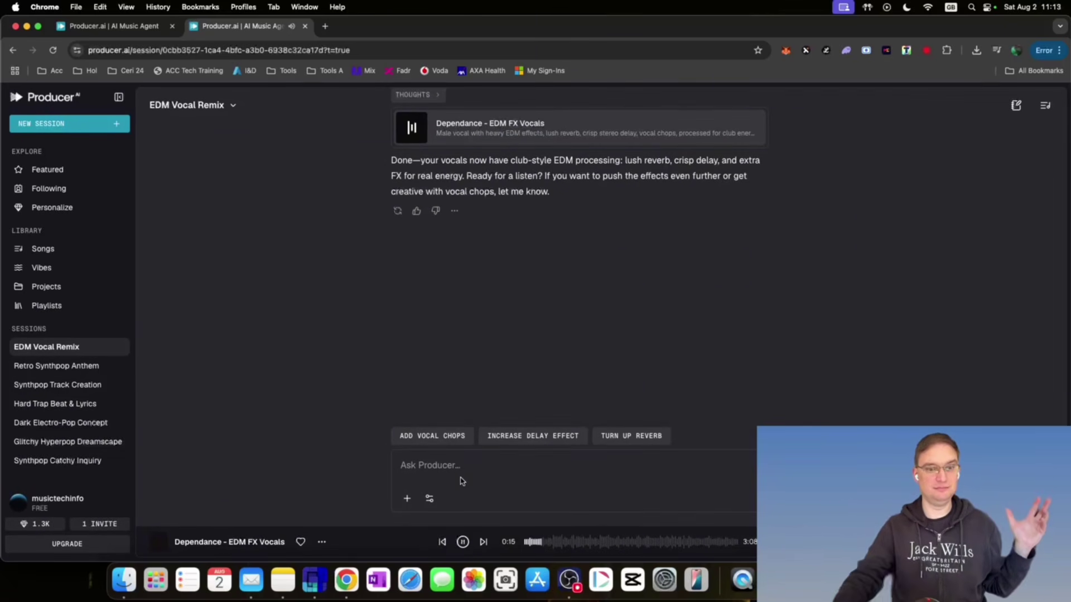
{"action": "left_click", "coordinate": [463, 542]}
{"action": "left_click", "coordinate": [462, 542]}
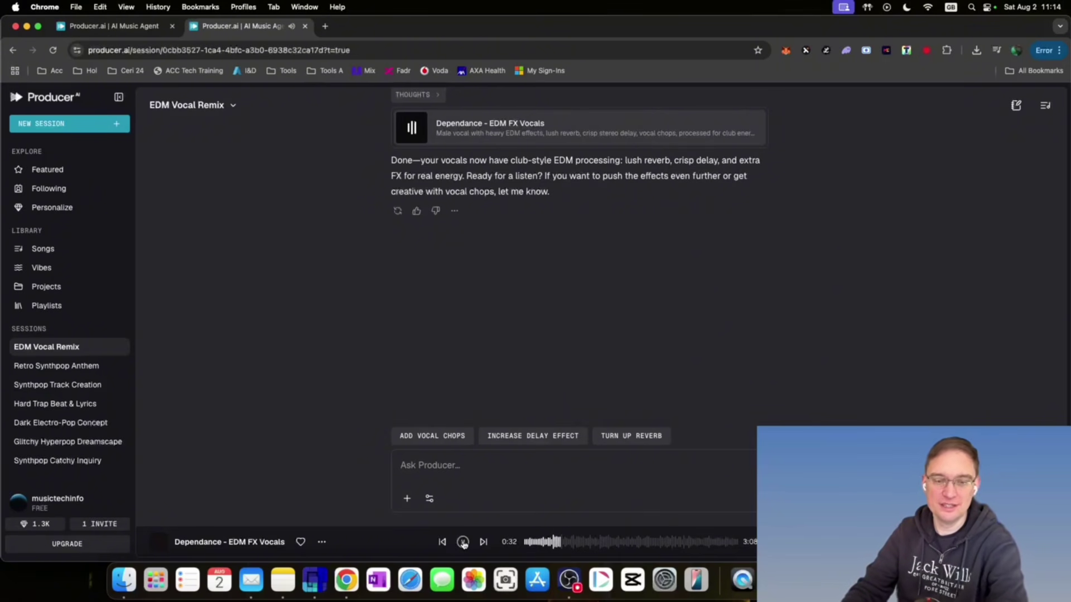
{"action": "left_click", "coordinate": [463, 542]}
{"action": "left_click", "coordinate": [463, 543]}
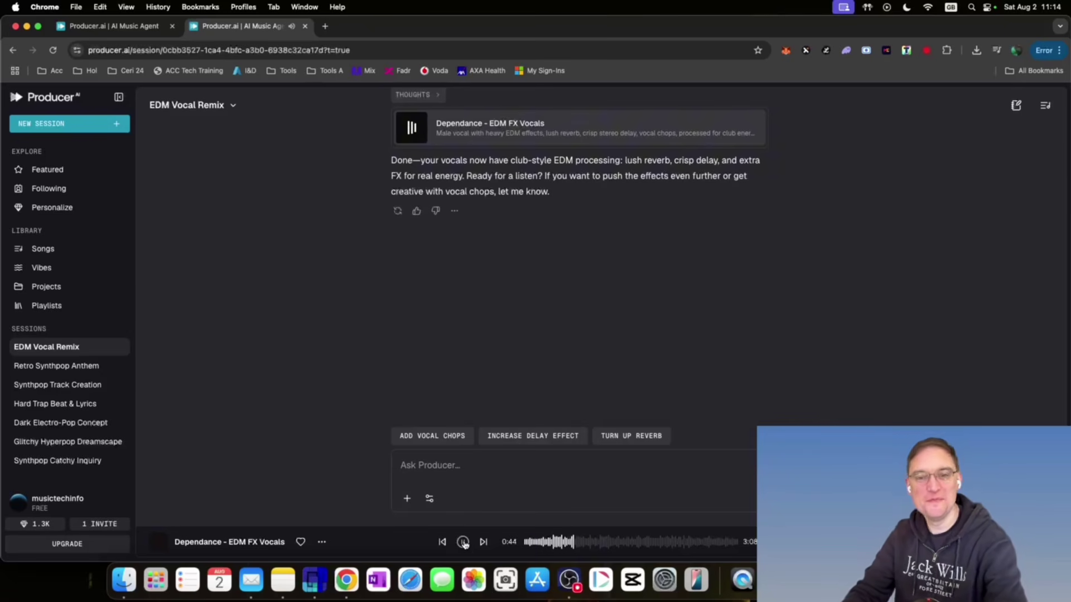
{"action": "left_click", "coordinate": [462, 542]}
Step: Try to regenerate the response that produced Dependance - EDM FX Vocals
{"action": "scroll", "coordinate": [524, 253], "scroll_direction": "up", "scroll_amount": 5}
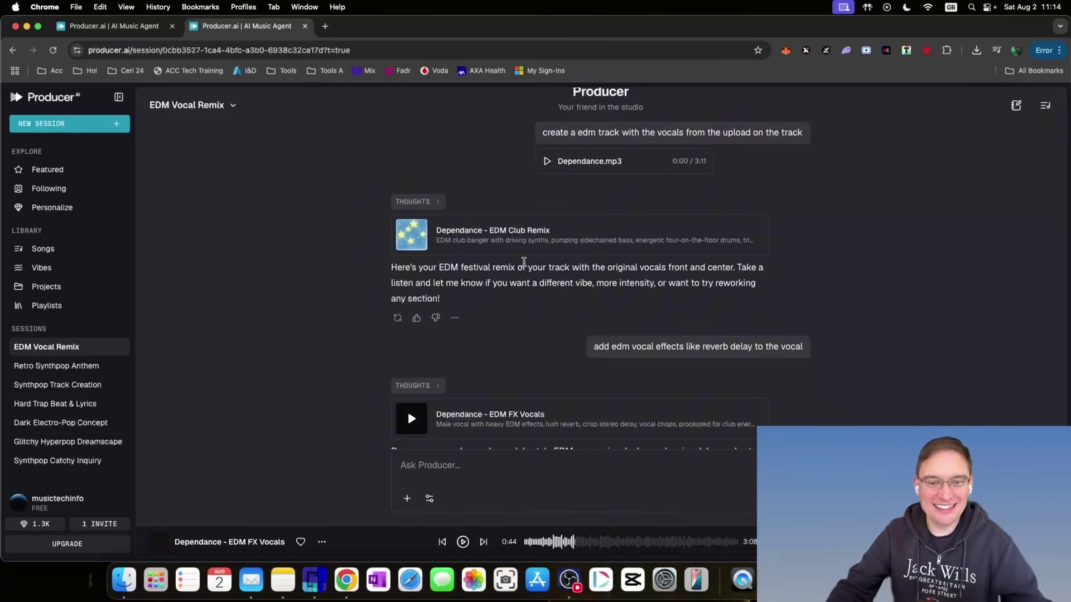
{"action": "scroll", "coordinate": [523, 257], "scroll_direction": "down", "scroll_amount": 4}
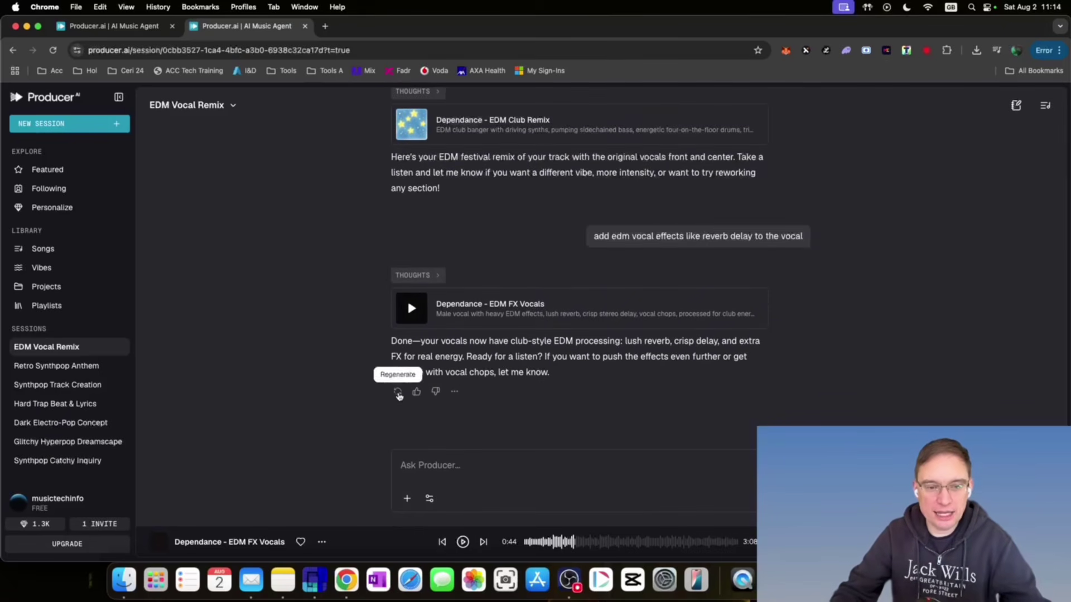
{"action": "left_click", "coordinate": [398, 393]}
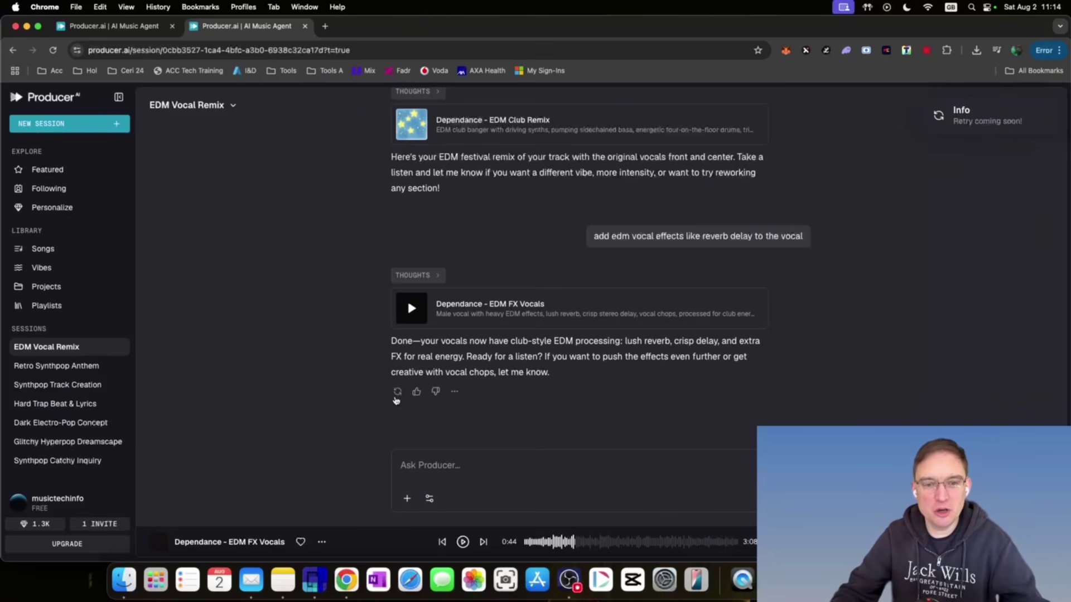
Step: Submit the prompt "i didn't want a new singer I wanted the singer from the original upload. Retry"
{"action": "left_click", "coordinate": [461, 467]}
{"action": "type", "text": "i didn't wan"}
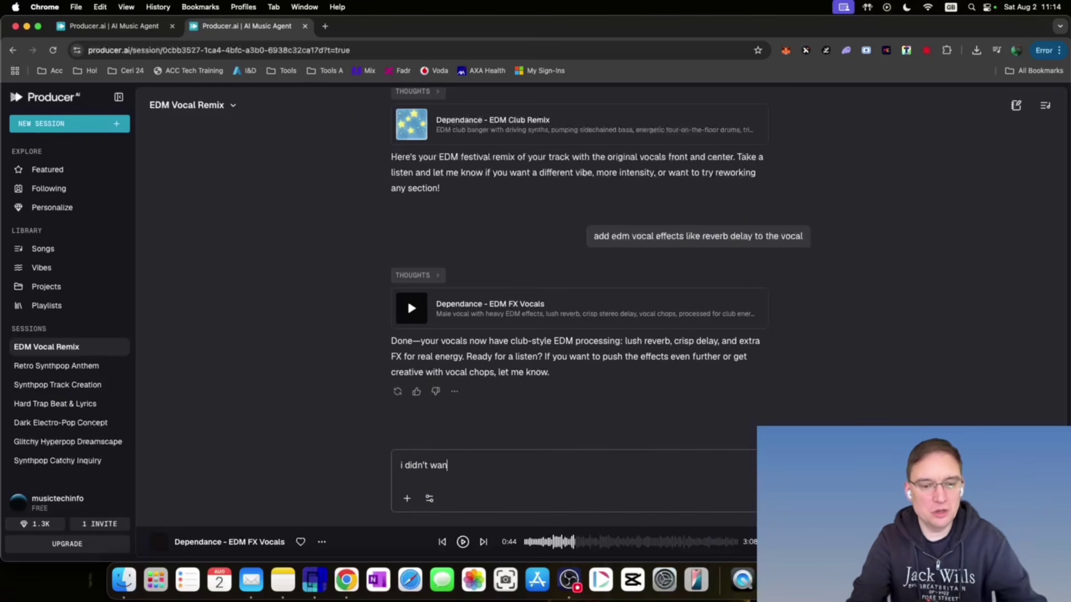
{"action": "type", "text": "t a new singer I"}
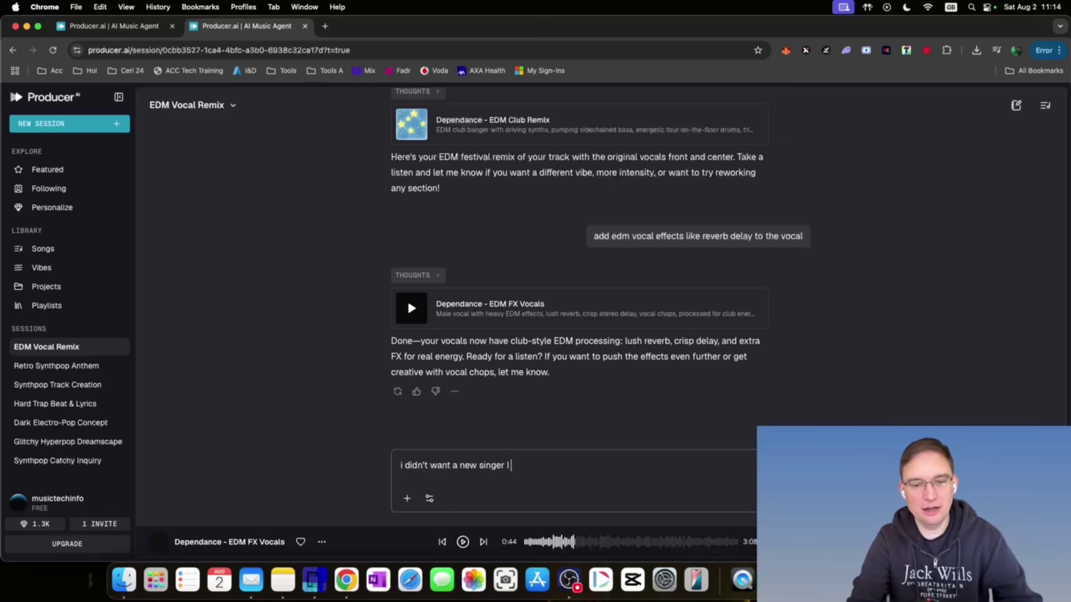
{"action": "type", "text": " wanted the singer f"}
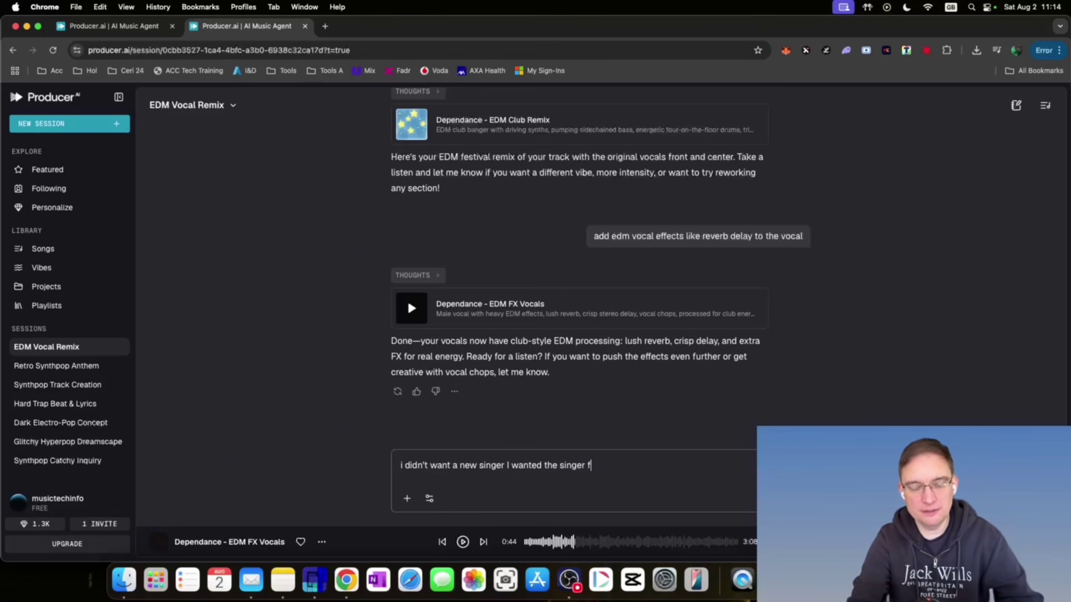
{"action": "type", "text": "rom the original upload.  Retry"}
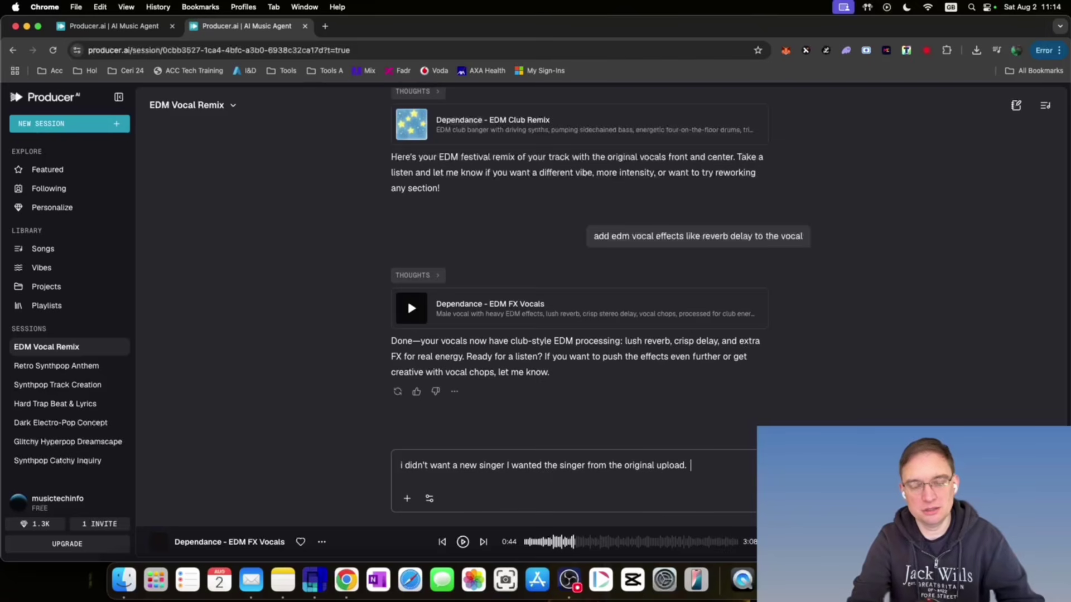
{"action": "key", "text": "Return"}
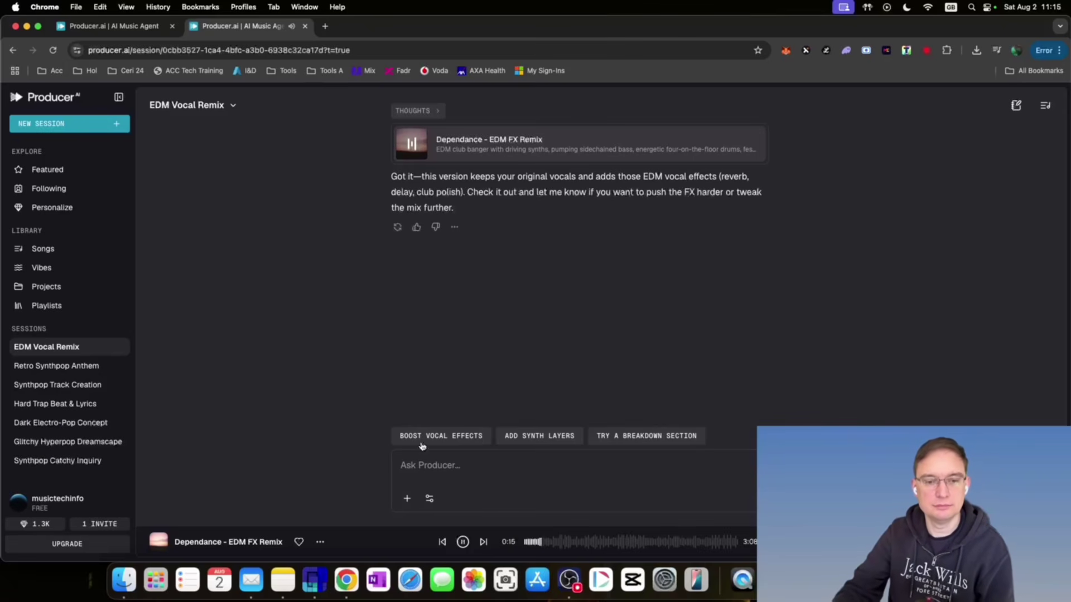
Step: Request the suggested vocal effects boost for Dependance - EDM FX Remix, pause playback and view the options for the EDM FX Vocals song
{"action": "left_click", "coordinate": [438, 437]}
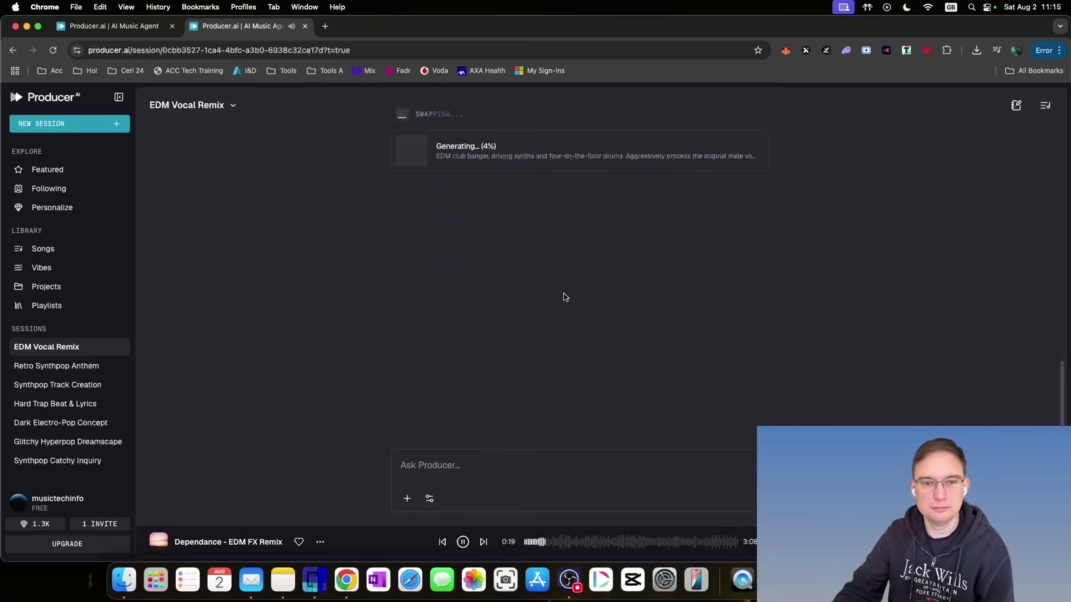
{"action": "left_click", "coordinate": [463, 542]}
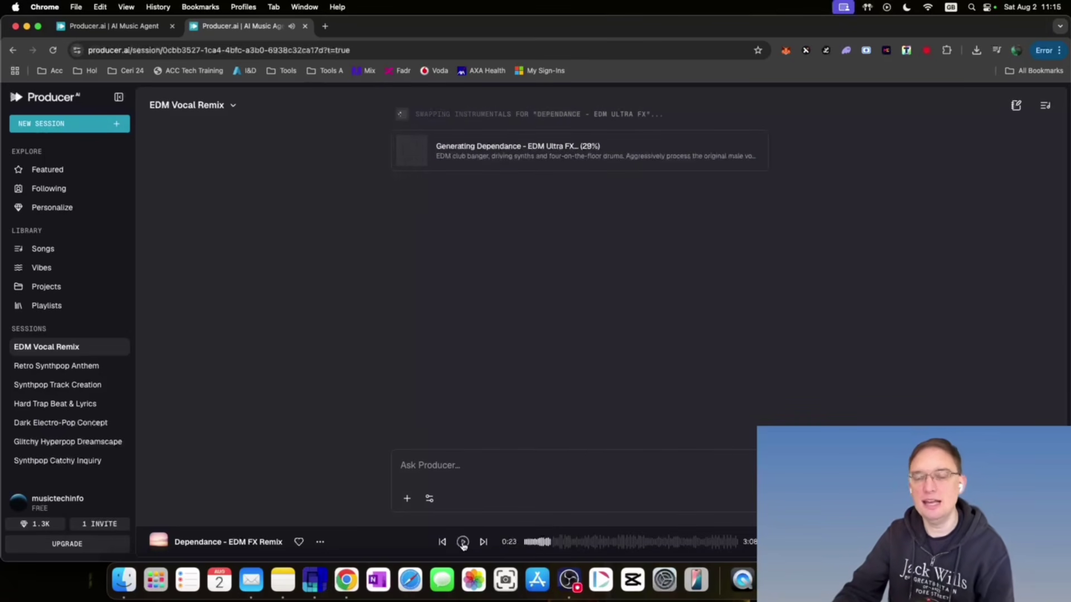
{"action": "scroll", "coordinate": [460, 298], "scroll_direction": "up", "scroll_amount": 10}
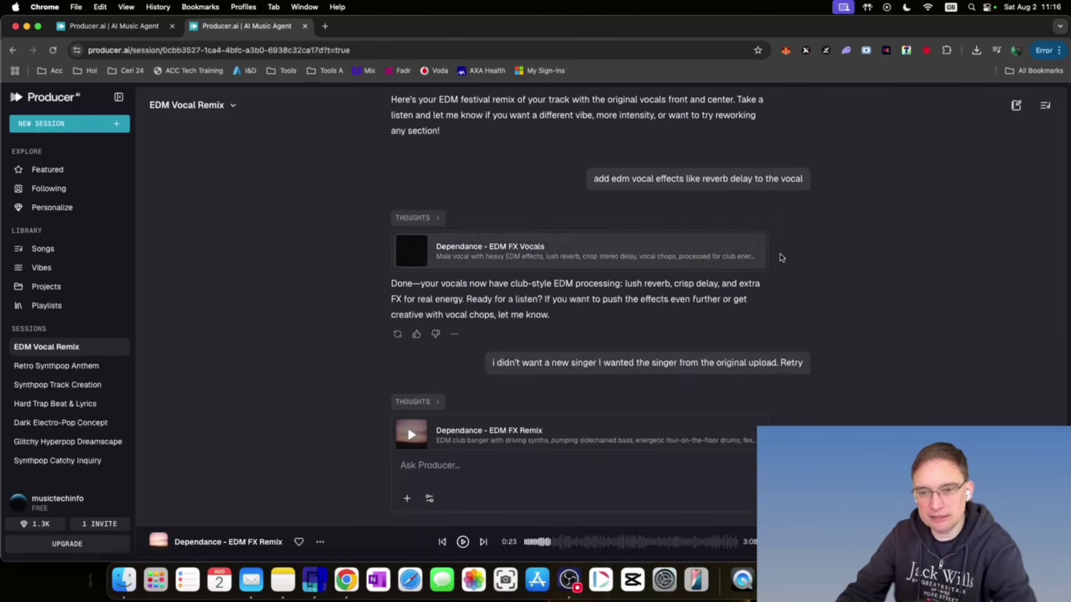
{"action": "left_click", "coordinate": [750, 251]}
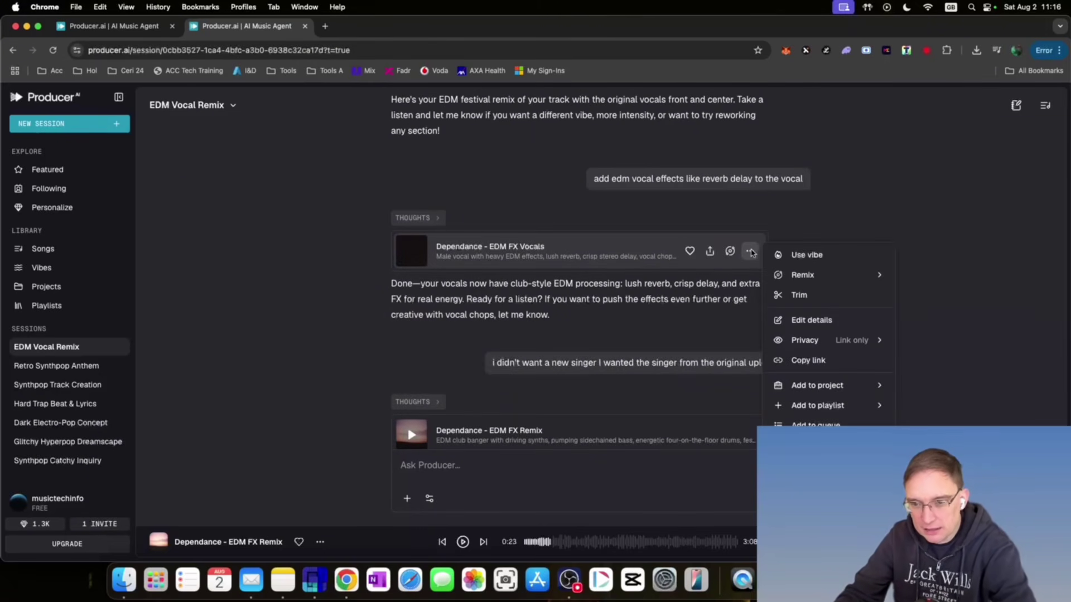
{"action": "left_click", "coordinate": [750, 252]}
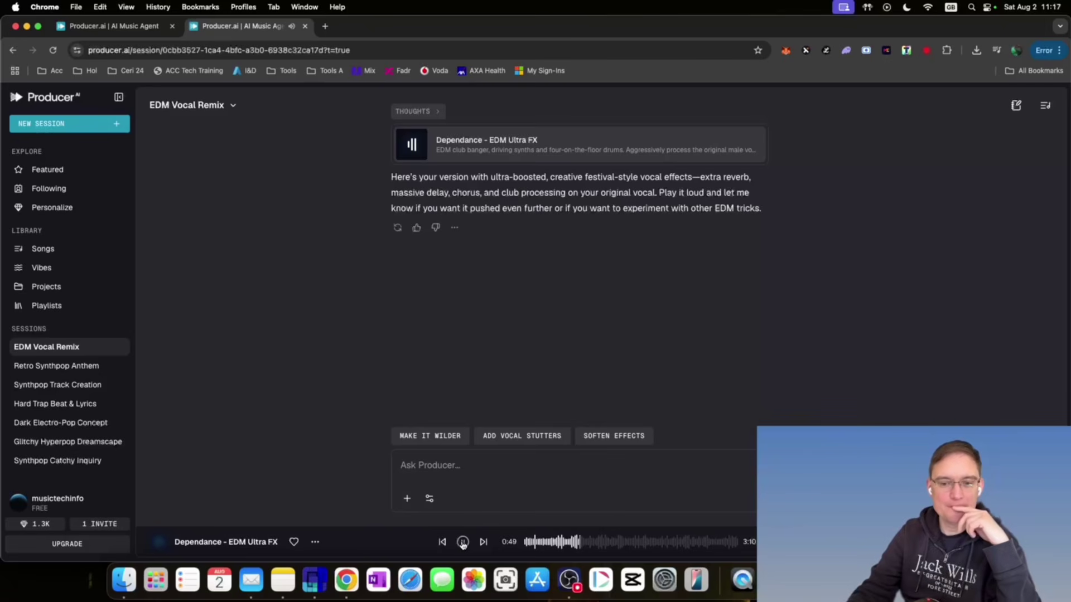
Step: Skip to near the middle of Dependance - EDM Ultra FX, listen to that section and pause the song
{"action": "left_click", "coordinate": [624, 542]}
{"action": "left_click", "coordinate": [462, 542]}
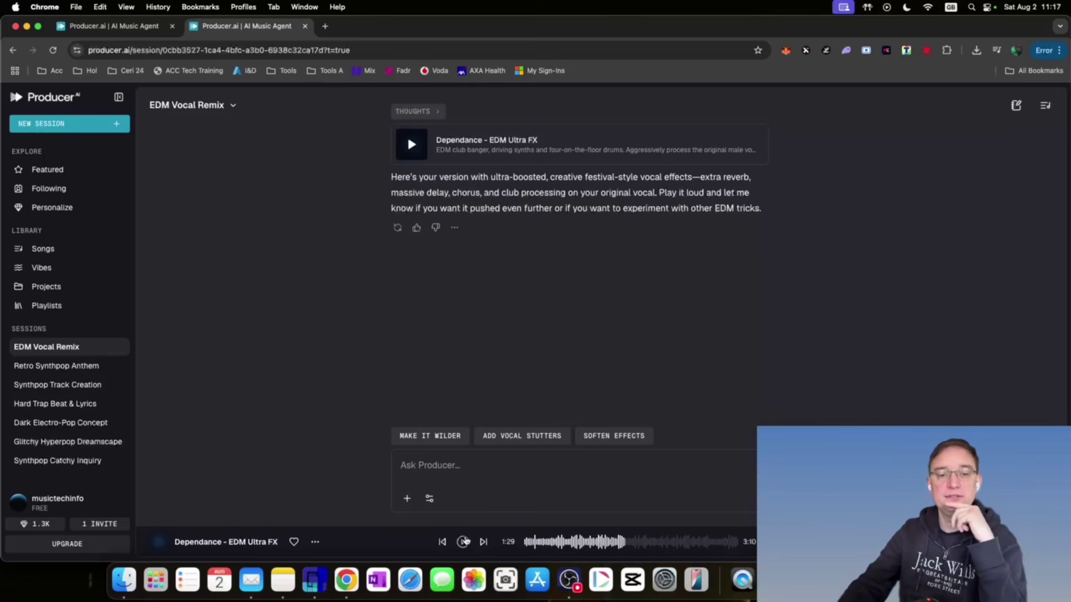
Step: Start a new session and upload the Phone Me Accapella Female MP3 from the Acapella Tracks MP3 folder as audio
{"action": "left_click", "coordinate": [109, 126]}
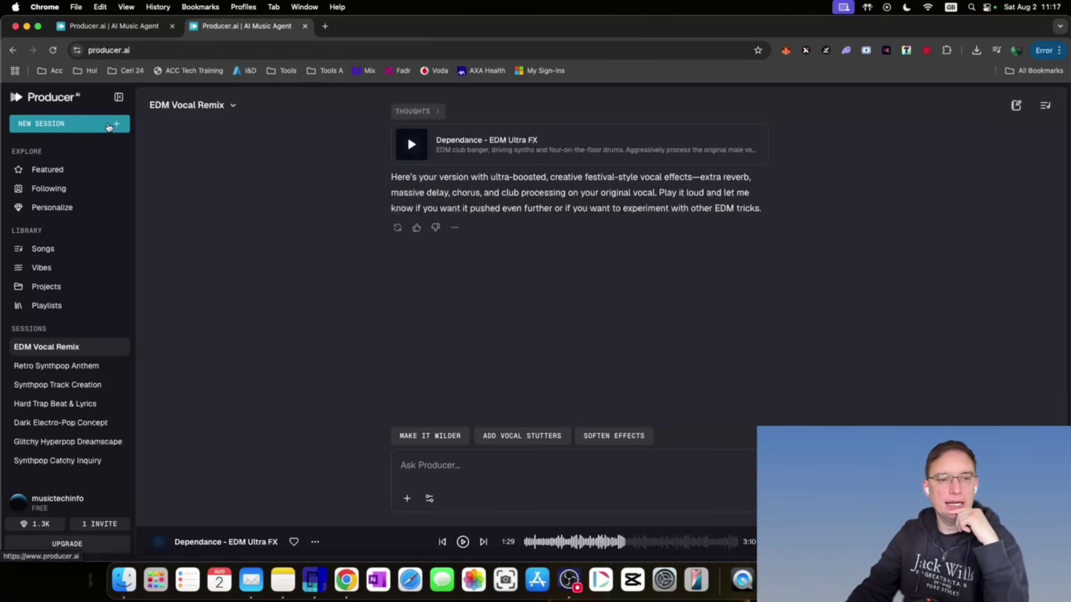
{"action": "left_click", "coordinate": [404, 293]}
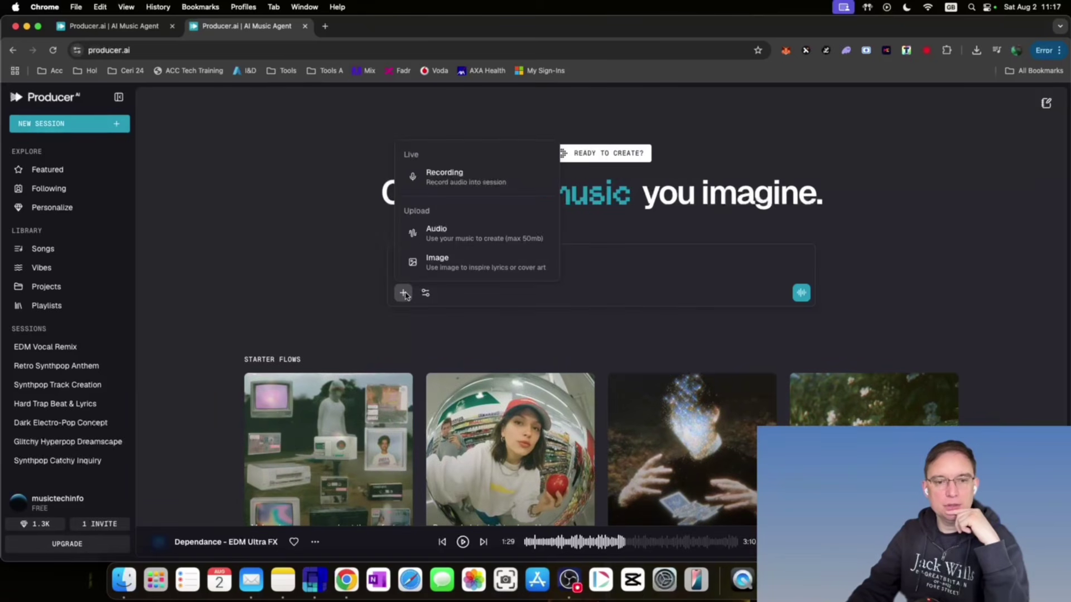
{"action": "left_click", "coordinate": [498, 238]}
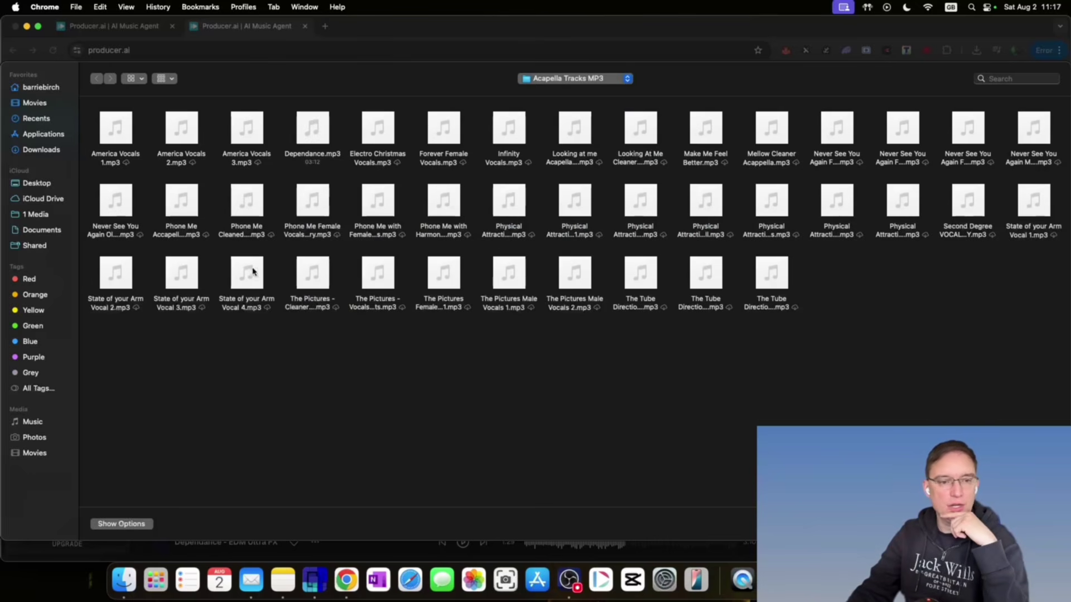
{"action": "double_click", "coordinate": [177, 205]}
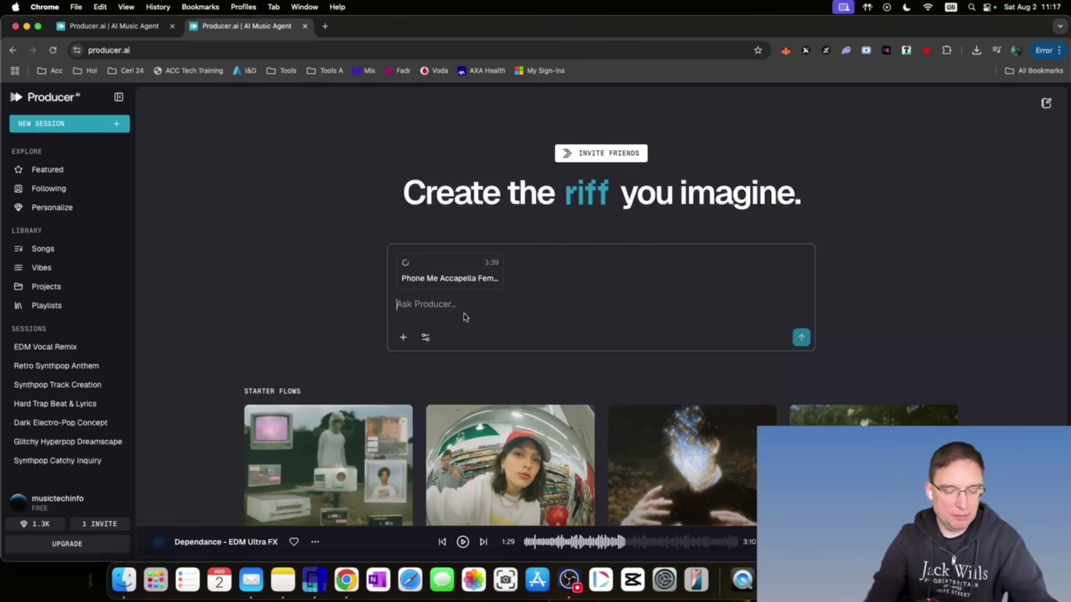
Step: Submit the prompt "create only a bassline and drums with this acapella" with the attached vocal
{"action": "type", "text": "cre"}
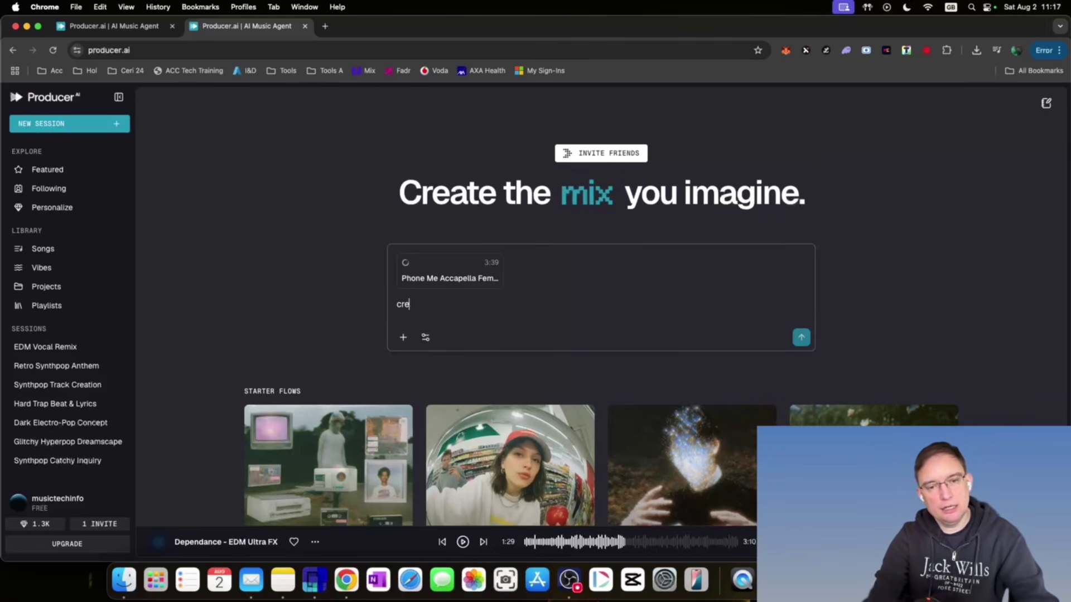
{"action": "type", "text": "ate only a "}
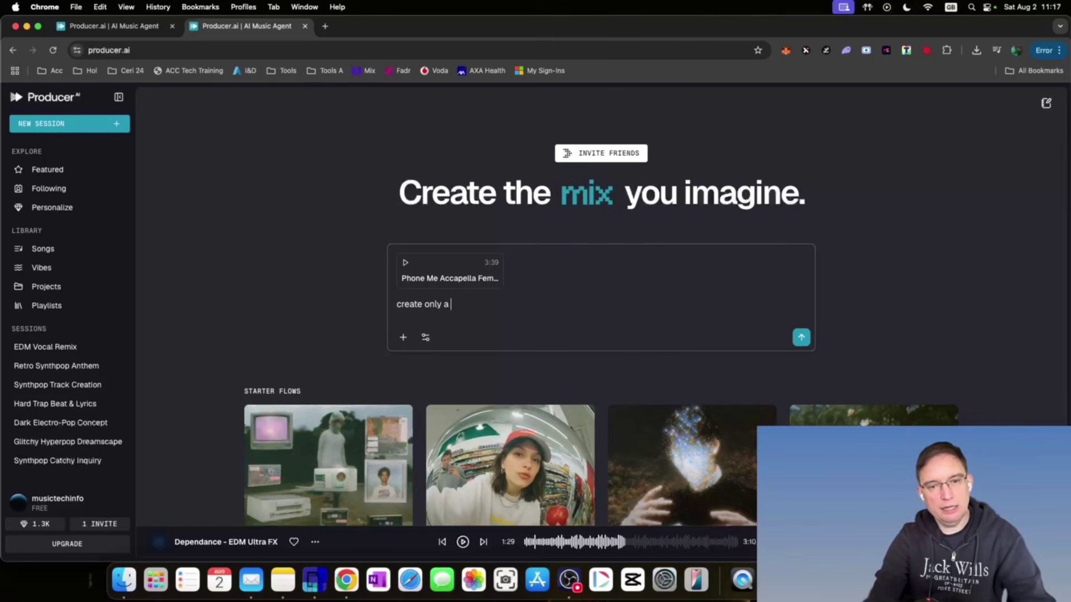
{"action": "type", "text": "bassline and dr"}
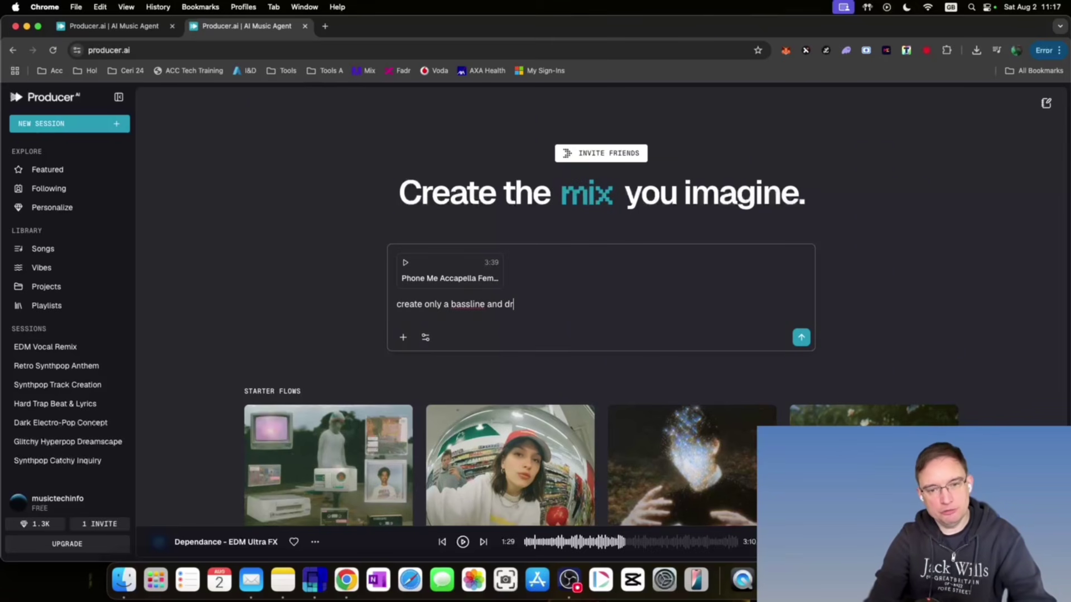
{"action": "type", "text": "ums with "}
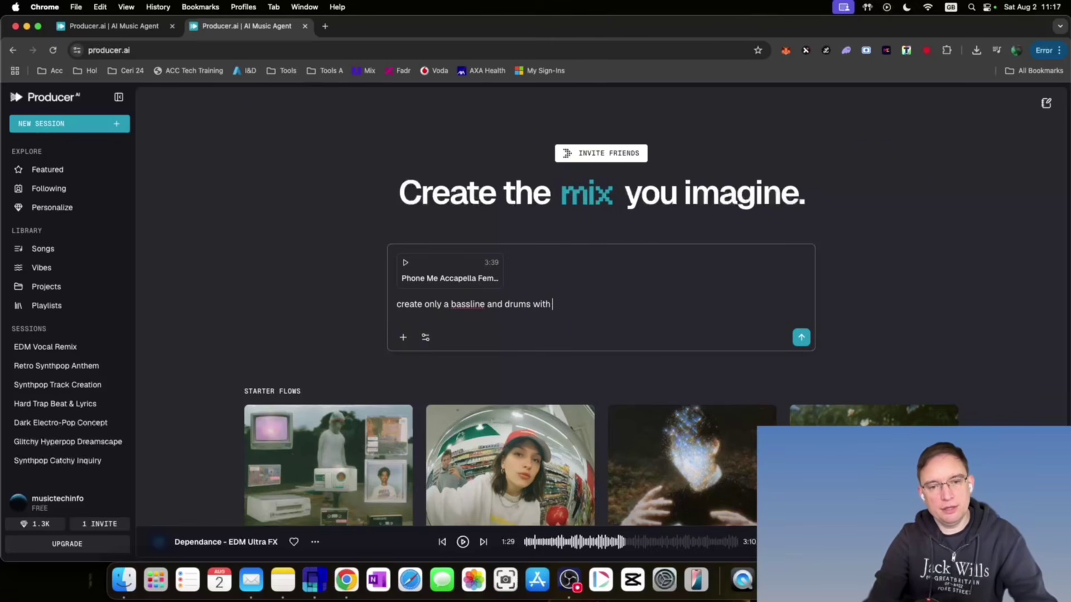
{"action": "type", "text": "this acapella"}
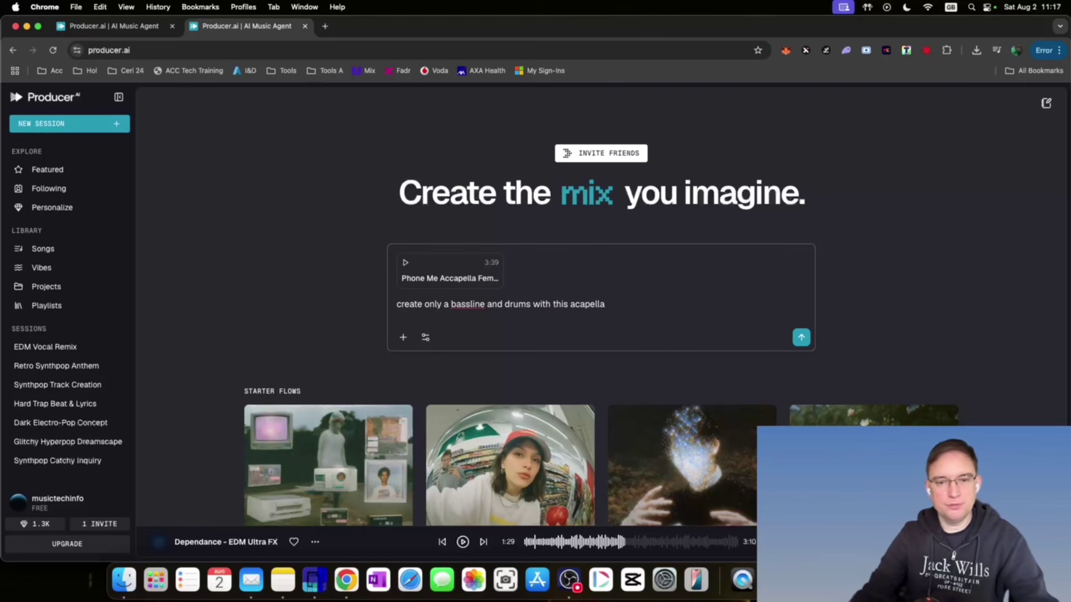
{"action": "left_click", "coordinate": [590, 305]}
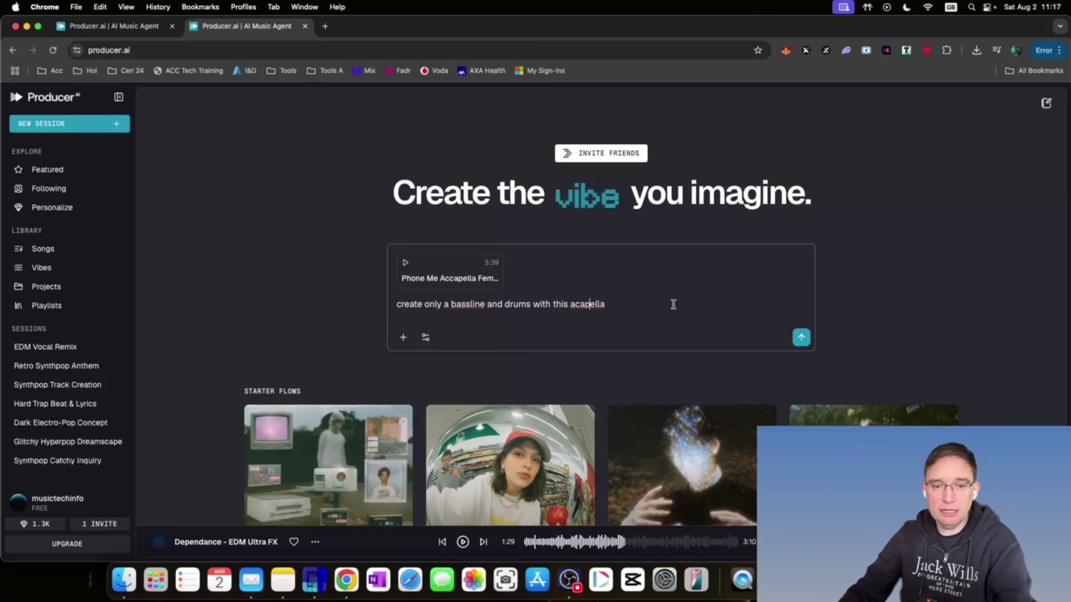
{"action": "left_click", "coordinate": [801, 337]}
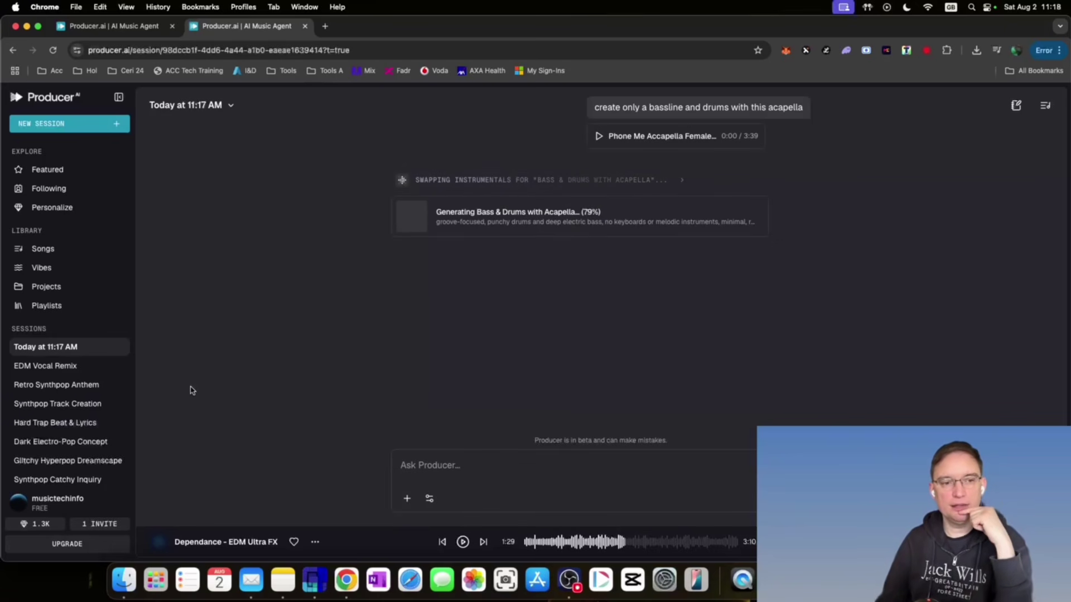
Step: Open the Customize Producer settings to view the personal instructions field
{"action": "left_click", "coordinate": [430, 500]}
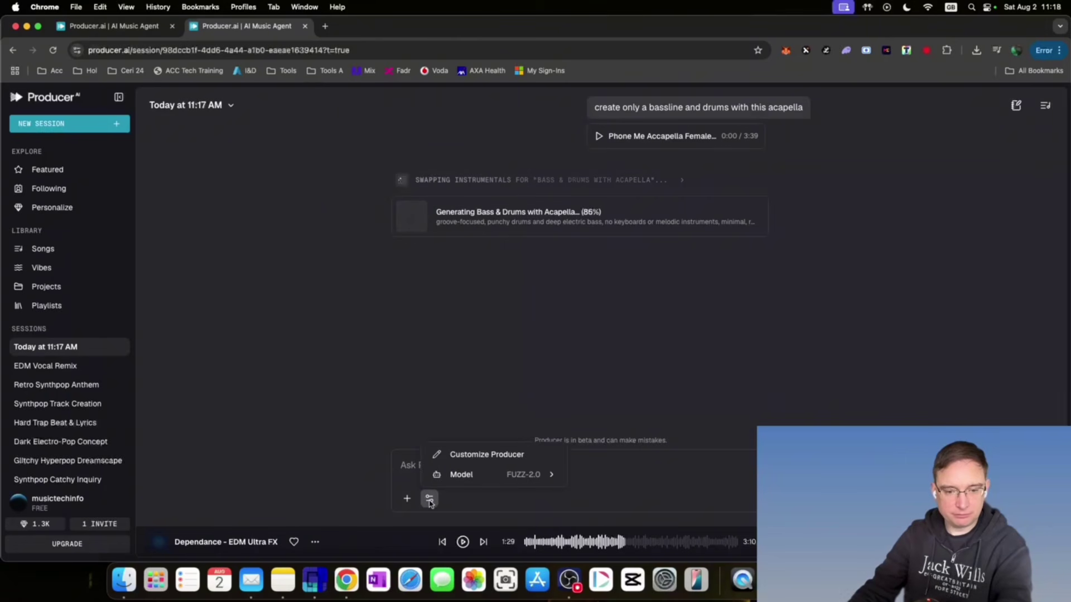
{"action": "left_click", "coordinate": [468, 455]}
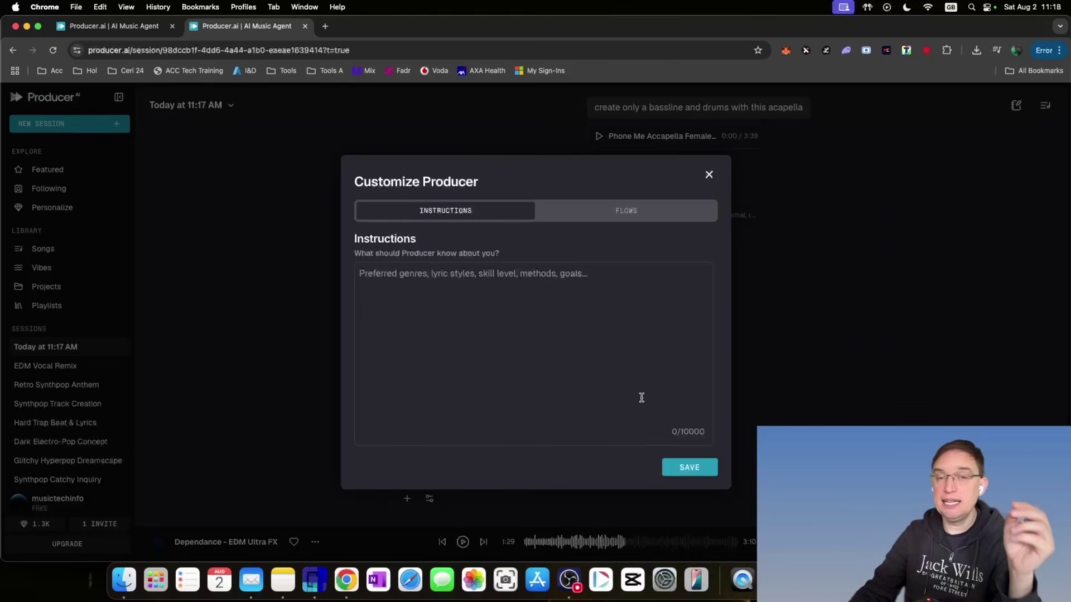
Step: View the blank form for a new custom flow in the Customize Producer settings, then cancel it and close the settings
{"action": "left_click", "coordinate": [613, 218]}
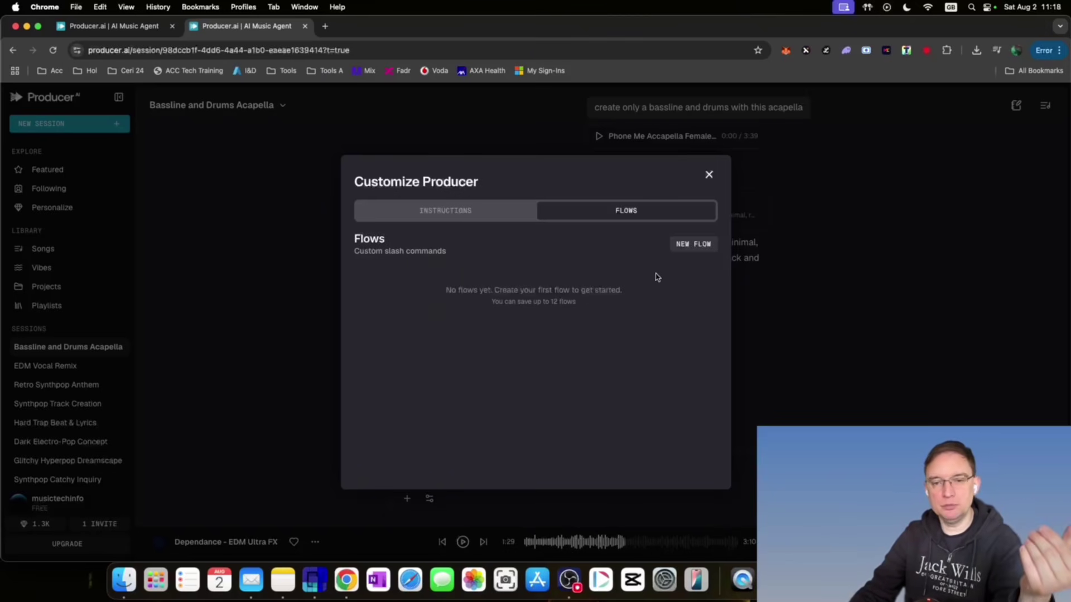
{"action": "left_click", "coordinate": [686, 246]}
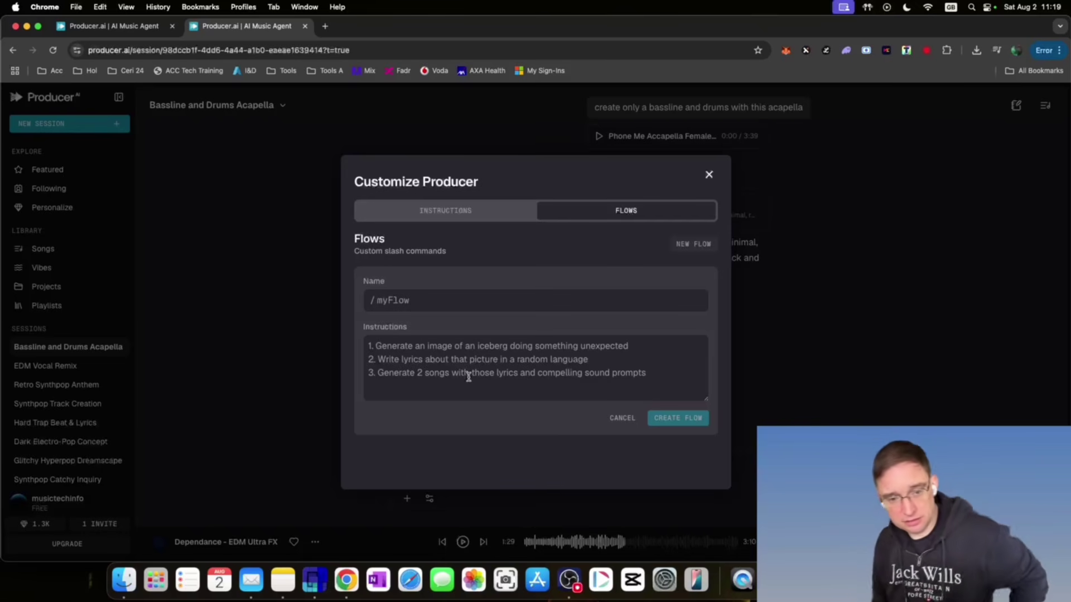
{"action": "left_click", "coordinate": [622, 418]}
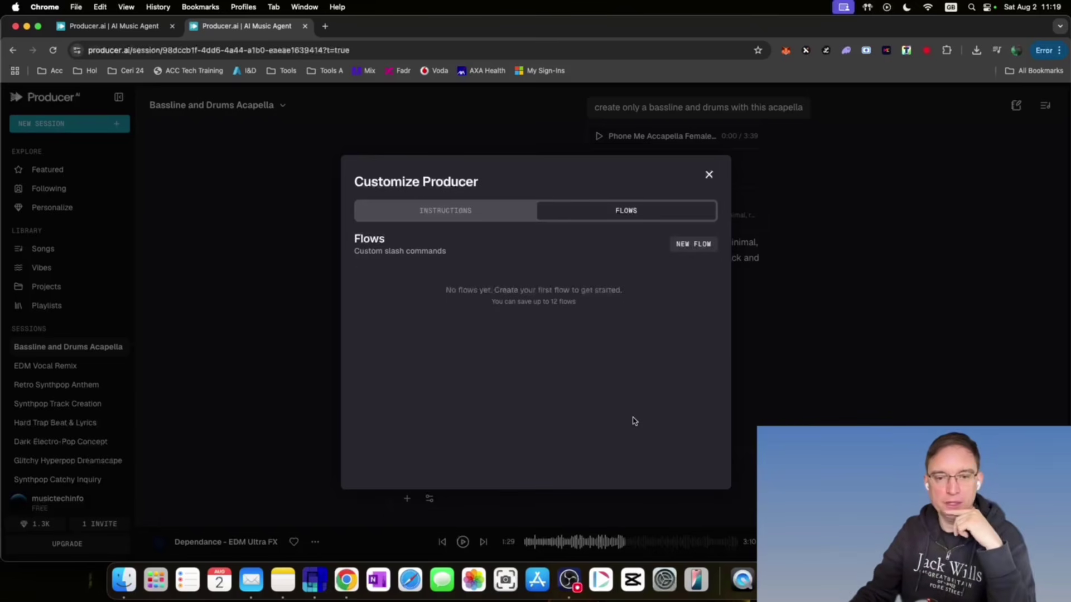
{"action": "left_click", "coordinate": [708, 175]}
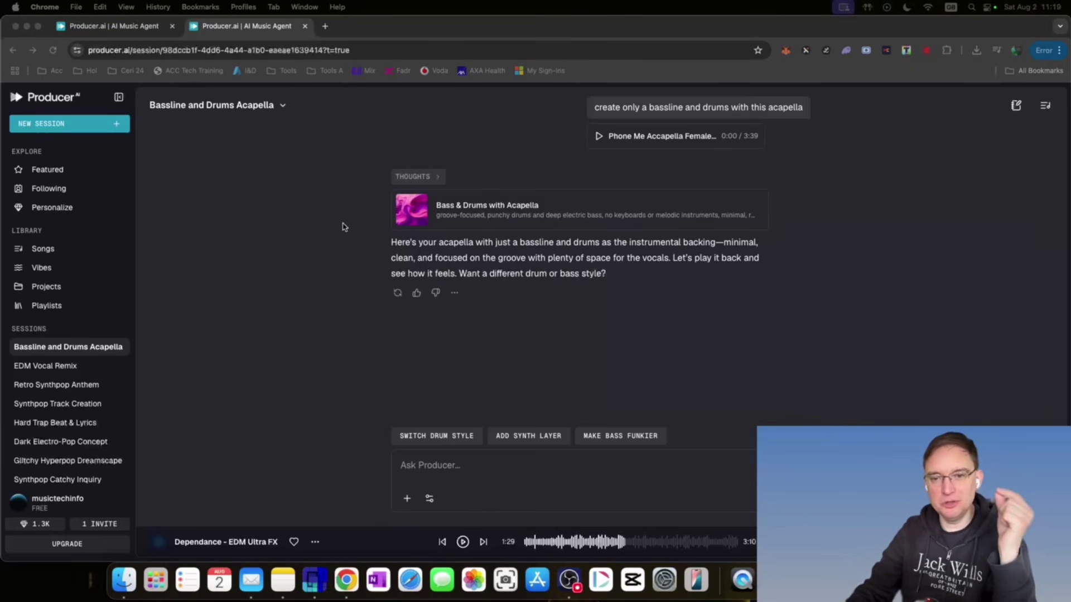
Step: Play Bass & Drums with Acapella, listen to sections before and after the one-minute mark, and pause the track
{"action": "left_click", "coordinate": [389, 221]}
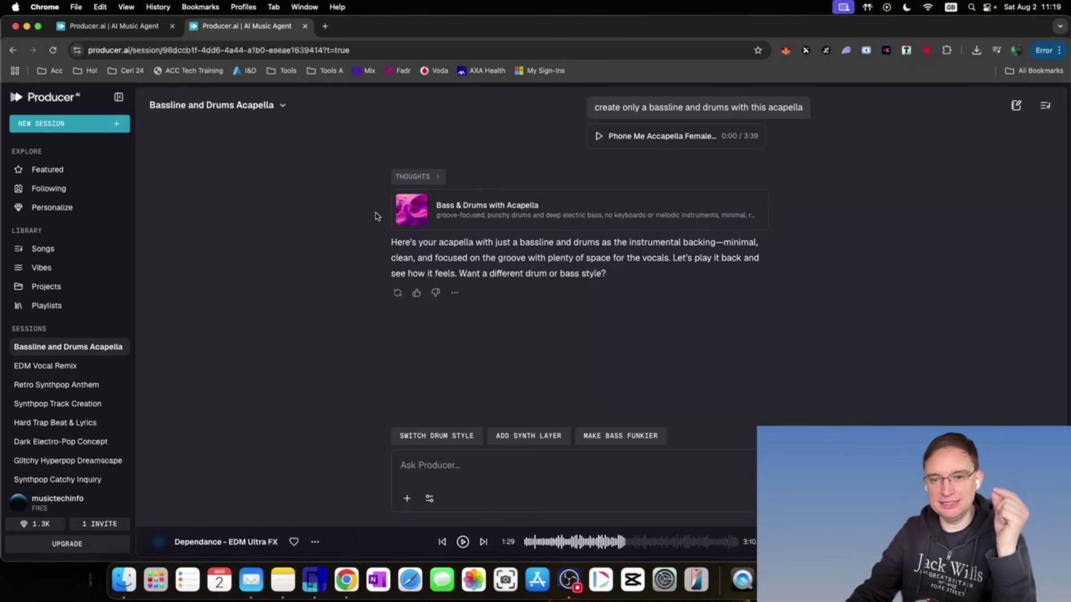
{"action": "left_click", "coordinate": [413, 211]}
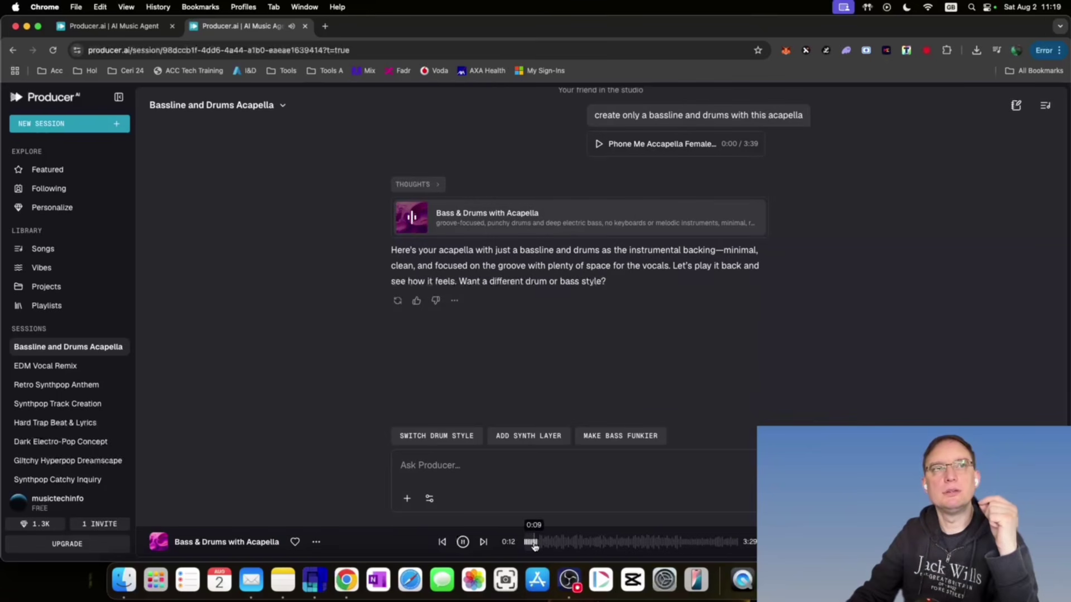
{"action": "left_click", "coordinate": [573, 540]}
{"action": "left_click", "coordinate": [570, 542]}
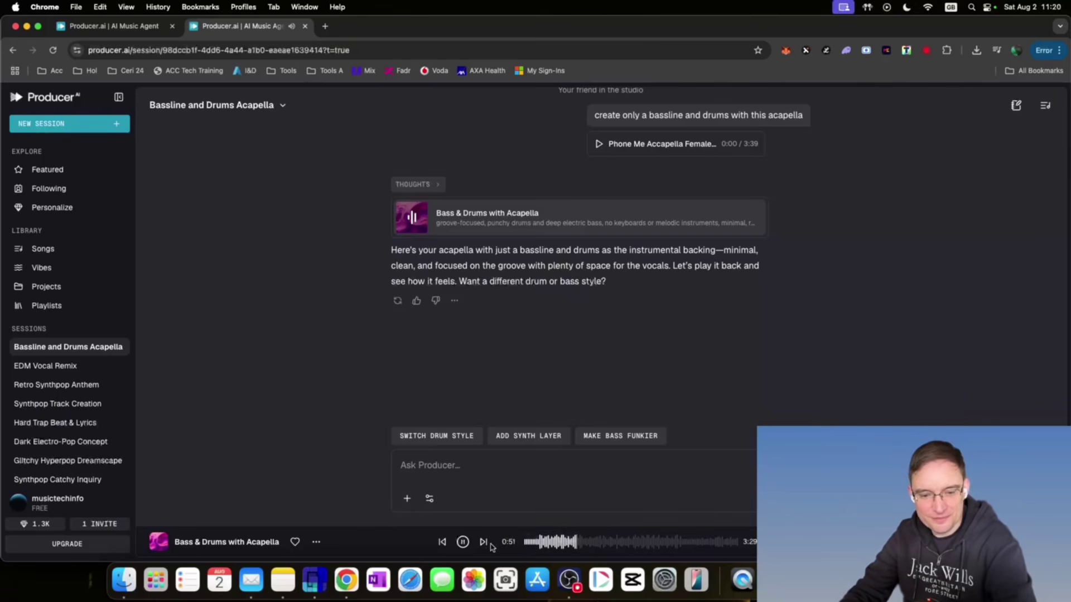
{"action": "left_click", "coordinate": [463, 542]}
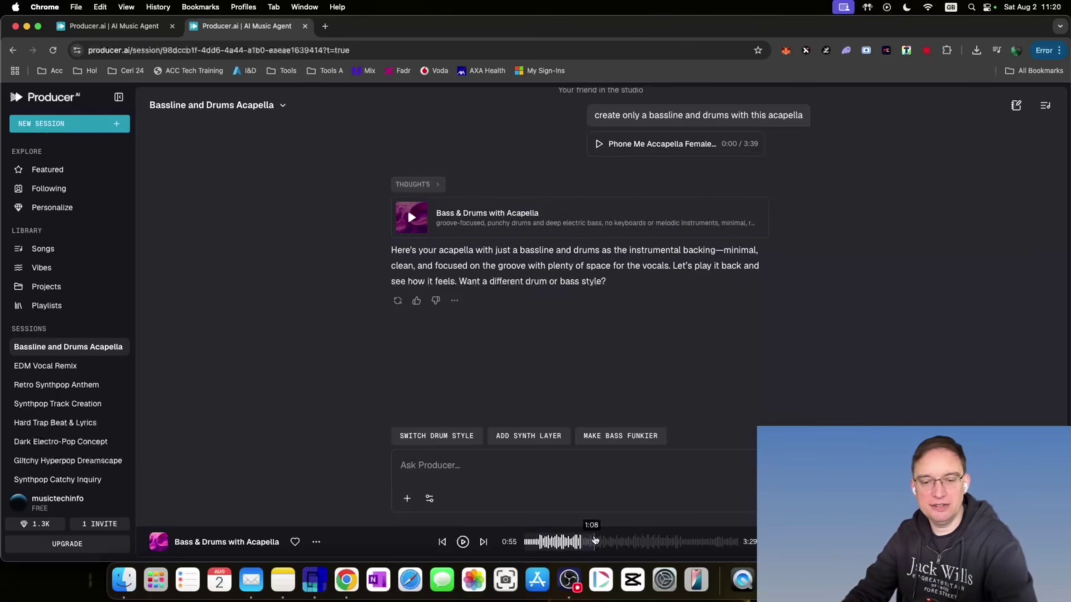
{"action": "left_click", "coordinate": [604, 541]}
{"action": "left_click", "coordinate": [463, 542]}
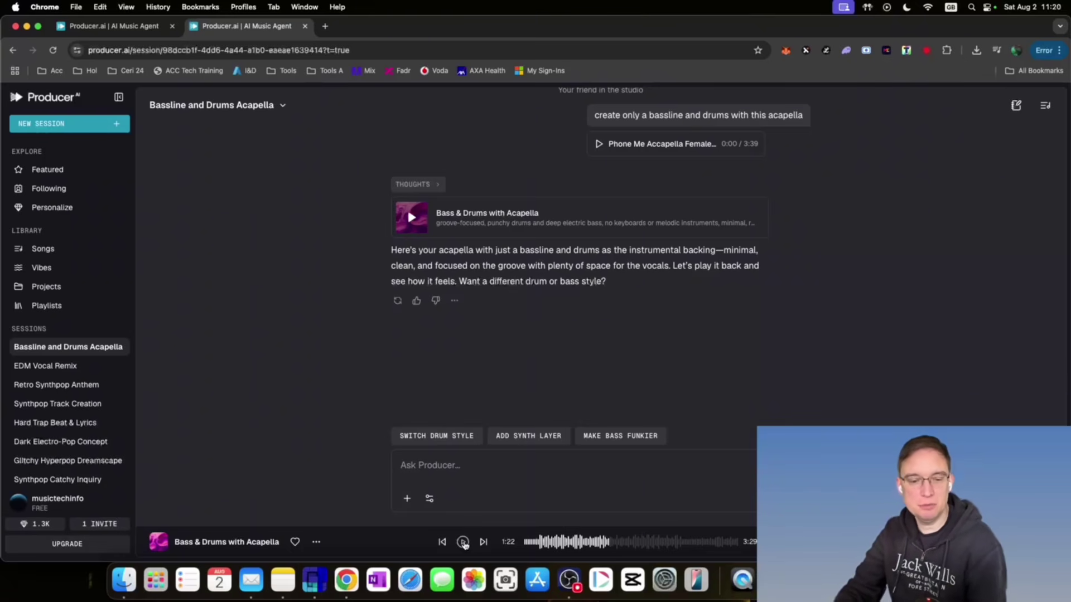
{"action": "left_click", "coordinate": [463, 542]}
Step: Submit the prompt "now create 2 remixes of this track with the same vocal. 1 remix will be house, 1 remix will be pop"
{"action": "left_click", "coordinate": [485, 468]}
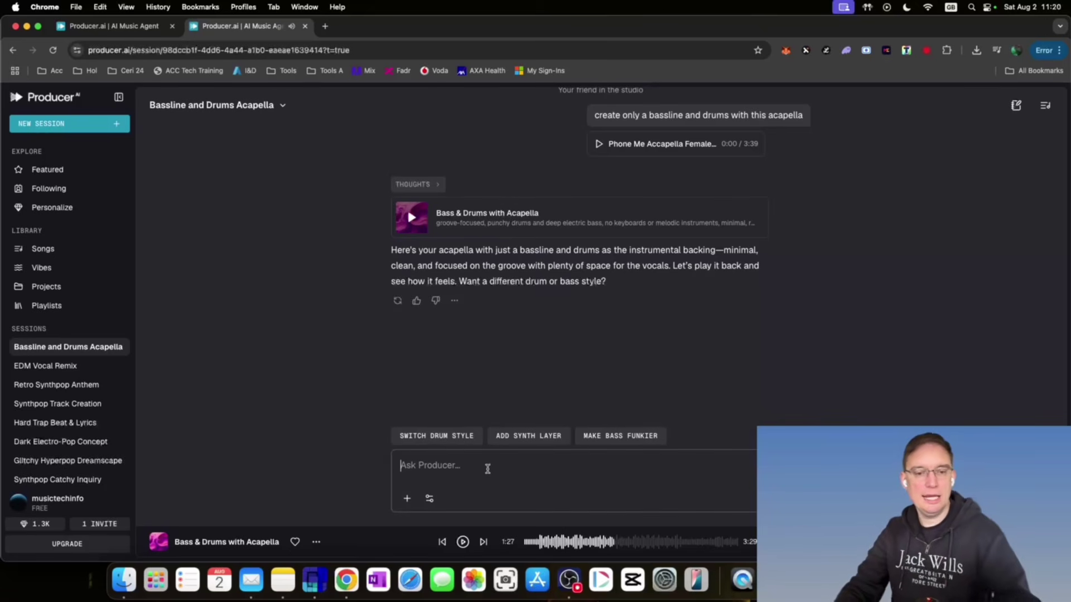
{"action": "type", "text": "now create 2 remixes of this track."}
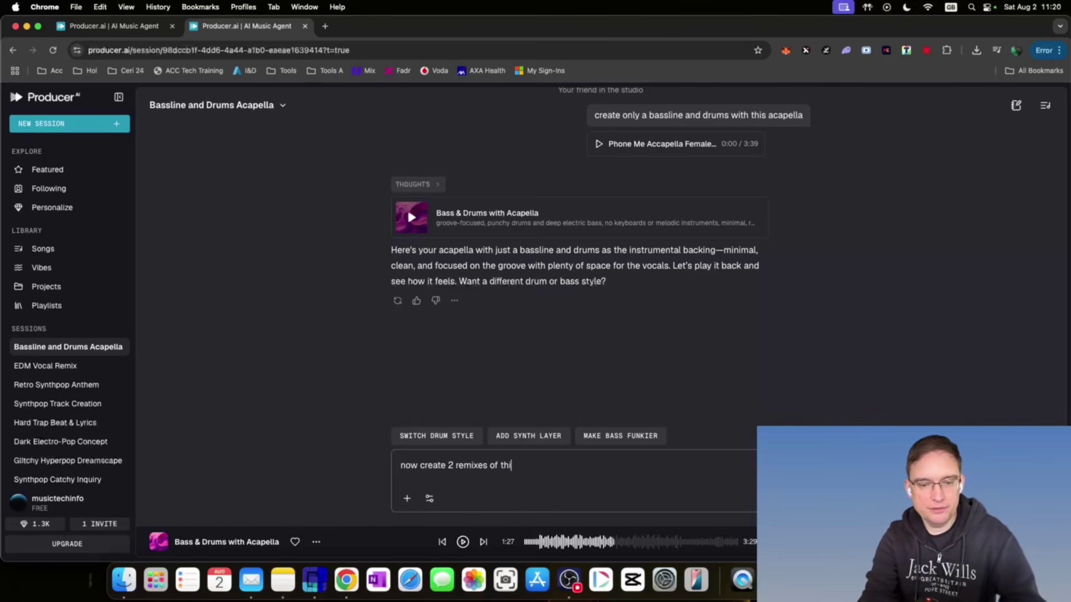
{"action": "key", "text": "BackSpace"}
{"action": "key", "text": "BackSpace"}
{"action": "type", "text": "with the same vocal.  1"}
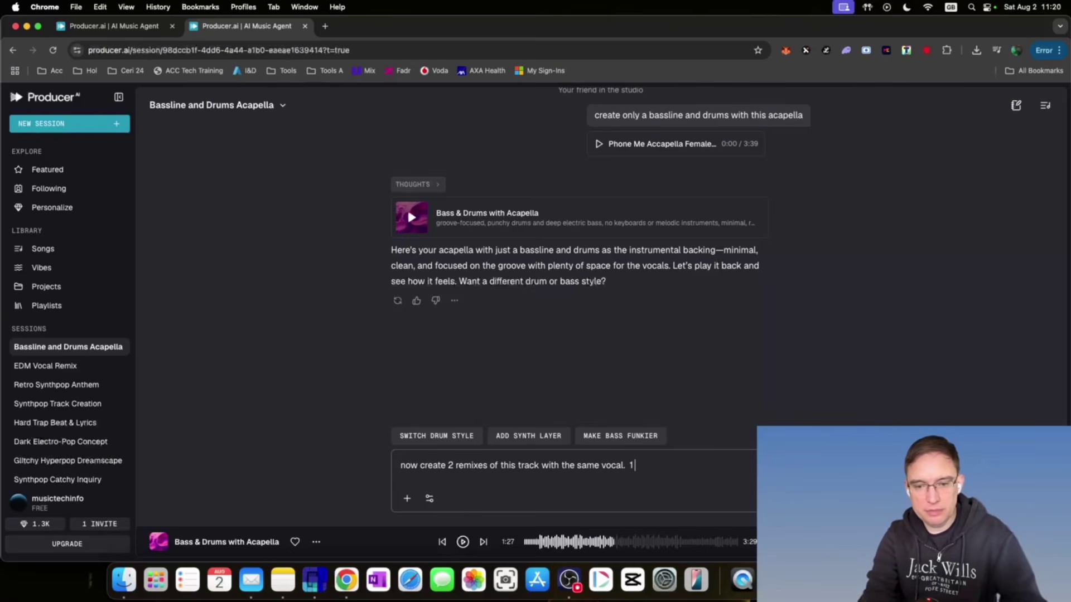
{"action": "type", "text": " remix will be"}
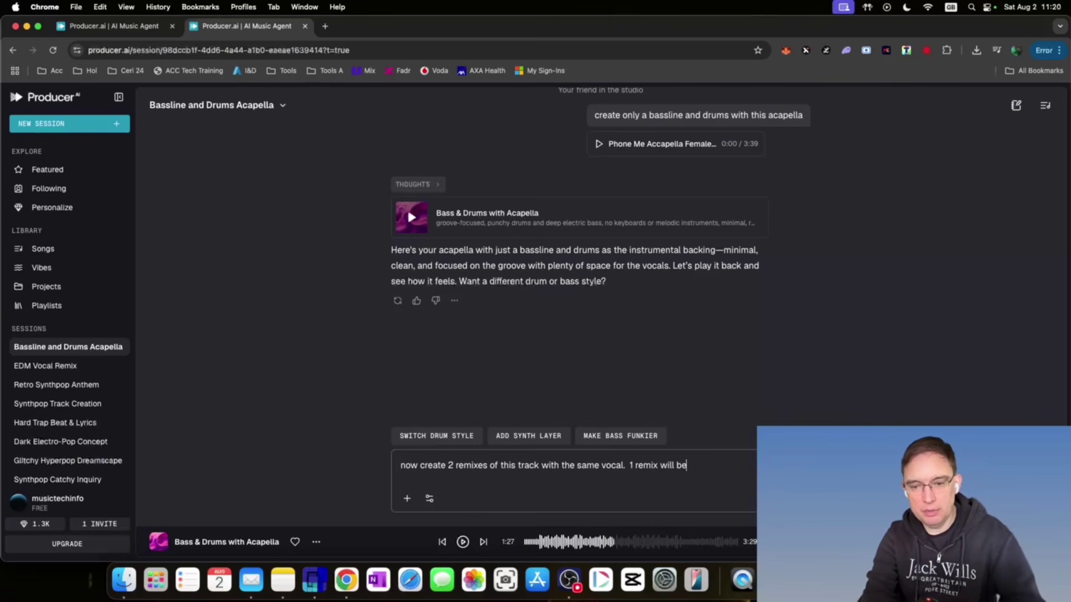
{"action": "type", "text": " house, 1 r"}
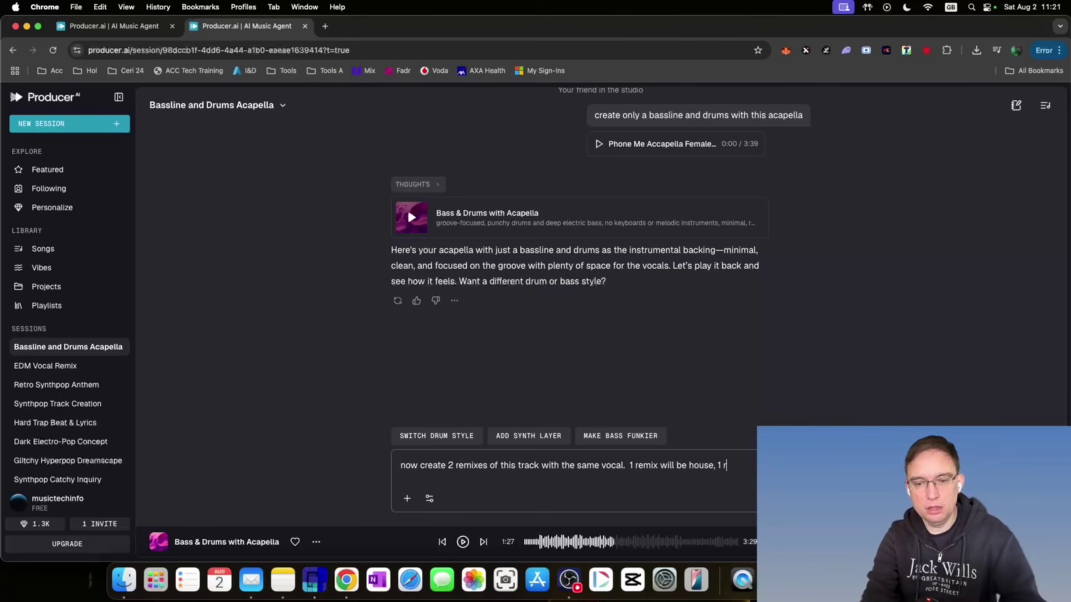
{"action": "type", "text": "emix wi"}
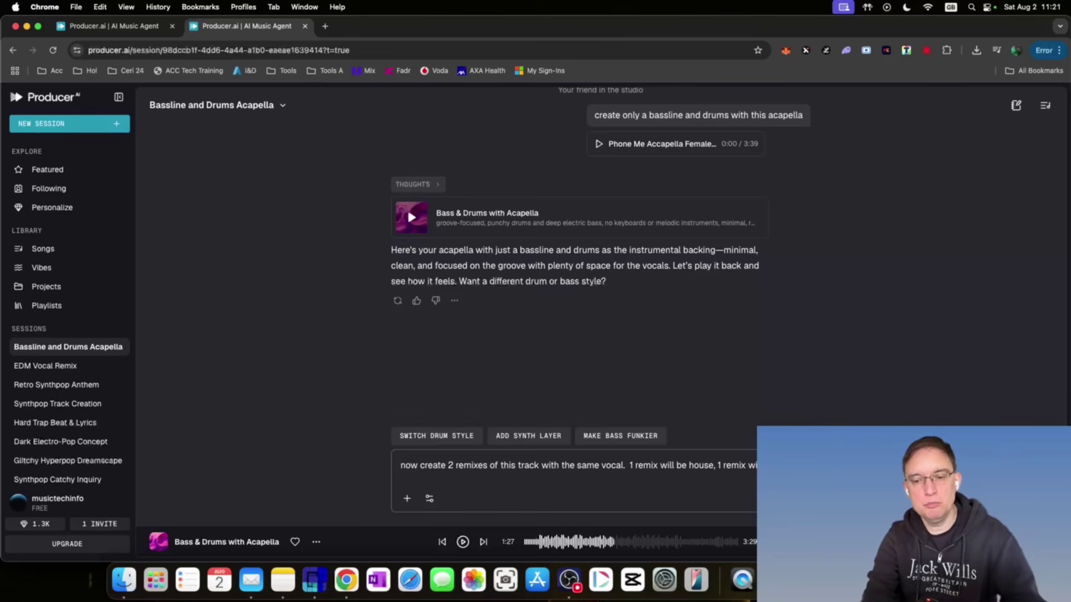
{"action": "key", "text": "Return"}
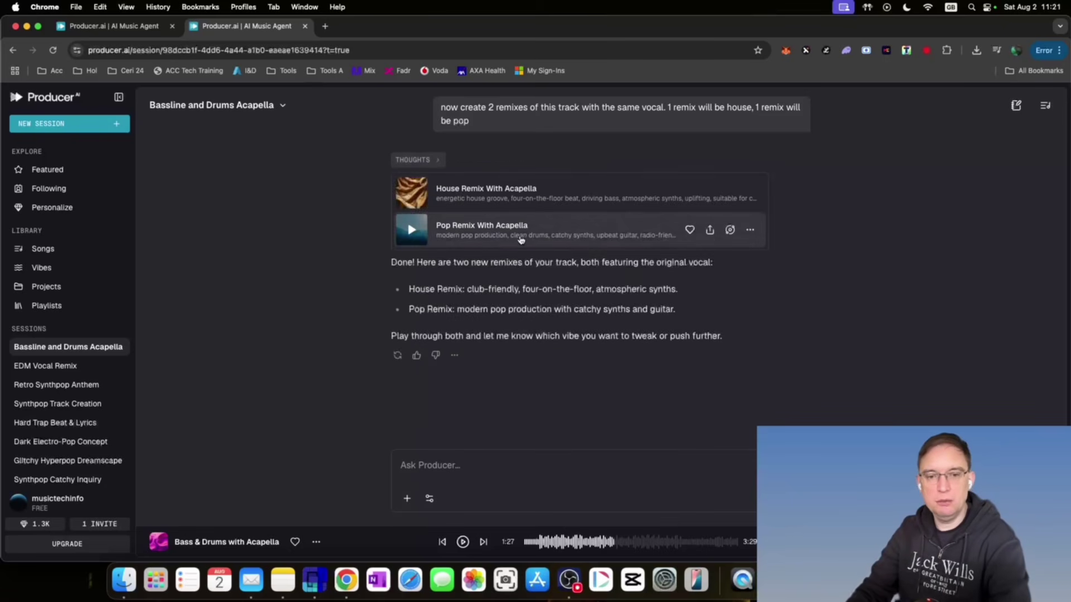
Step: Listen to House Remix With Acapella and Pop Remix With Acapella, pausing each one
{"action": "left_click", "coordinate": [411, 193]}
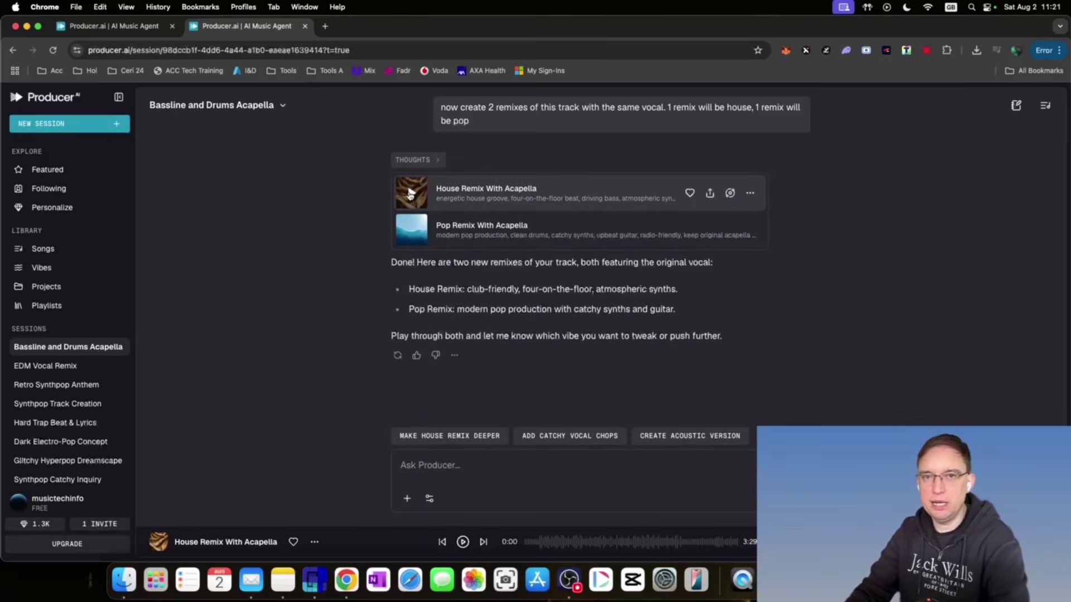
{"action": "left_click", "coordinate": [462, 536]}
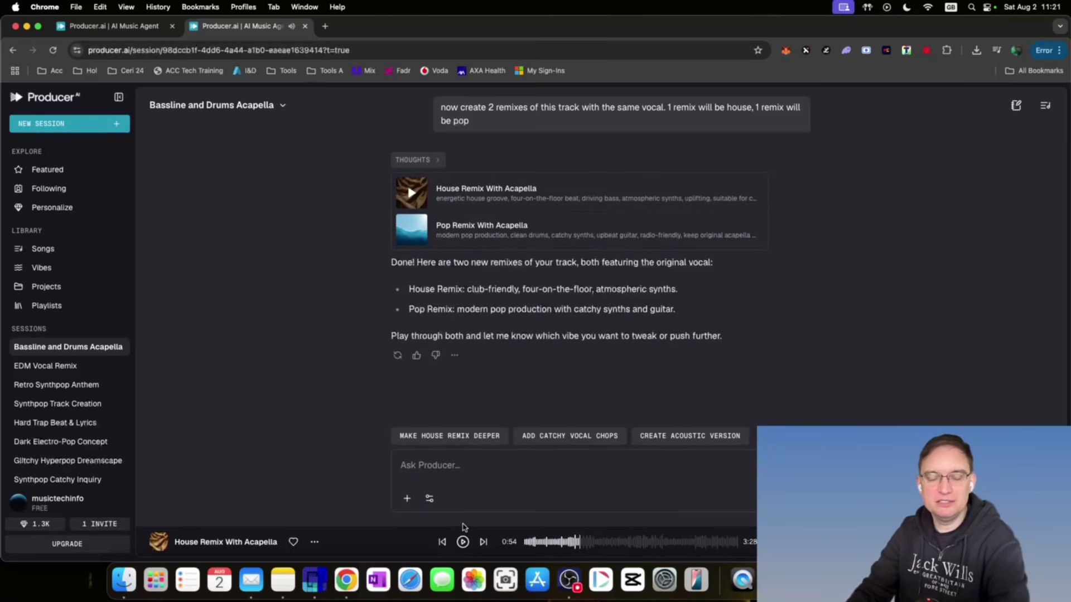
{"action": "left_click", "coordinate": [411, 231]}
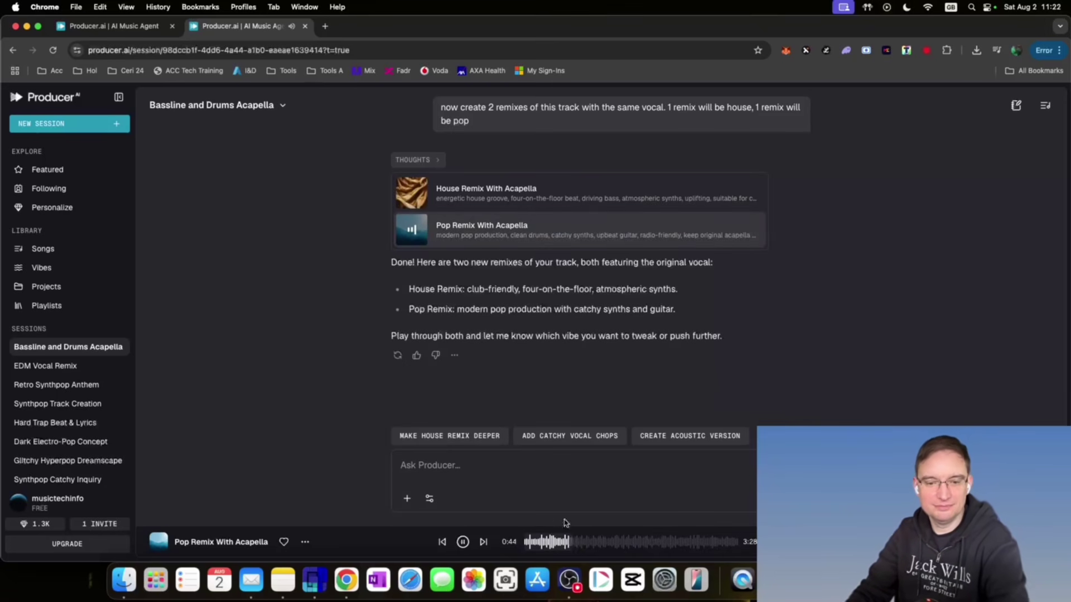
{"action": "left_click", "coordinate": [463, 543]}
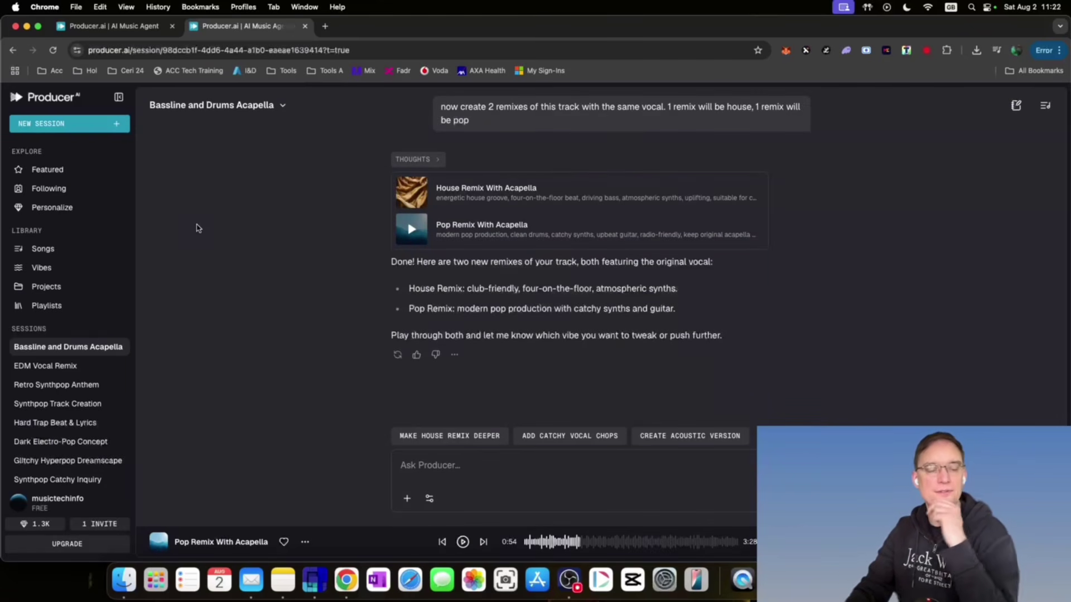
Step: Start a new session and set the model to FUZZ-2.0 Raw
{"action": "left_click", "coordinate": [67, 125]}
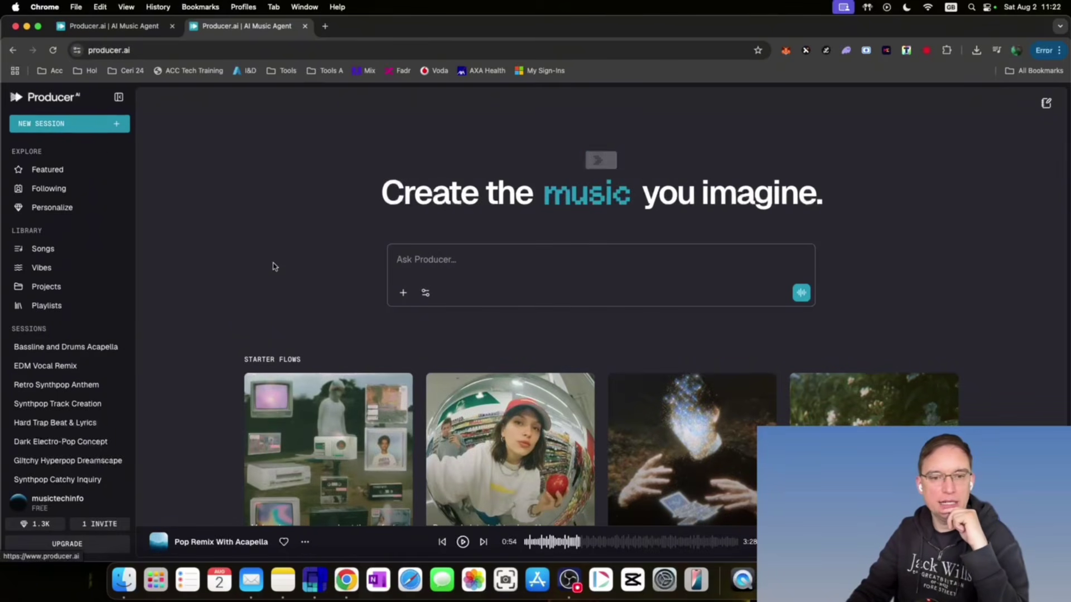
{"action": "left_click", "coordinate": [425, 293]}
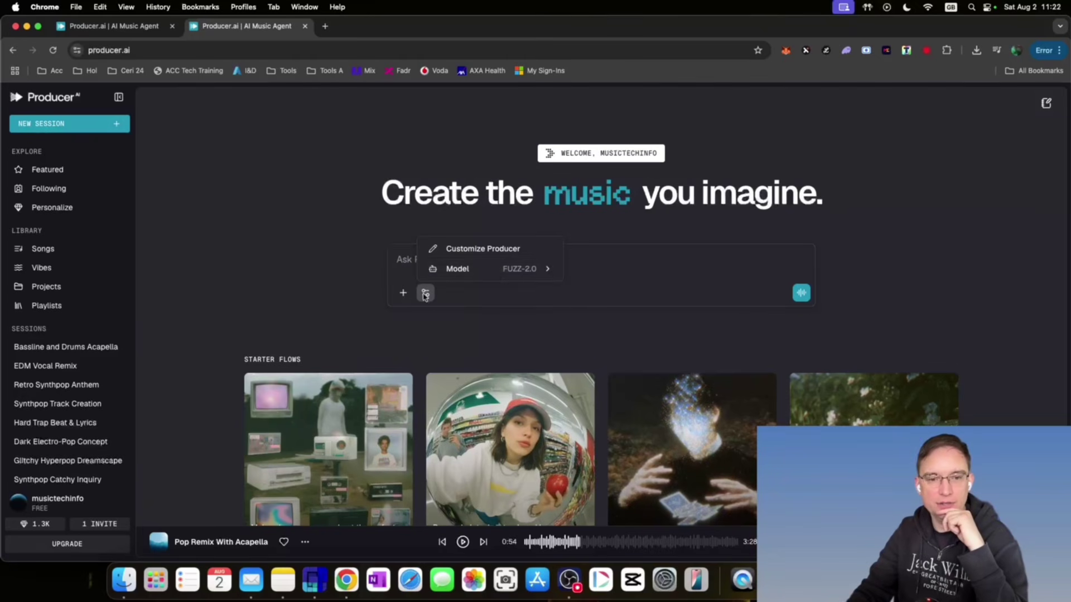
{"action": "mouse_move", "coordinate": [489, 274]}
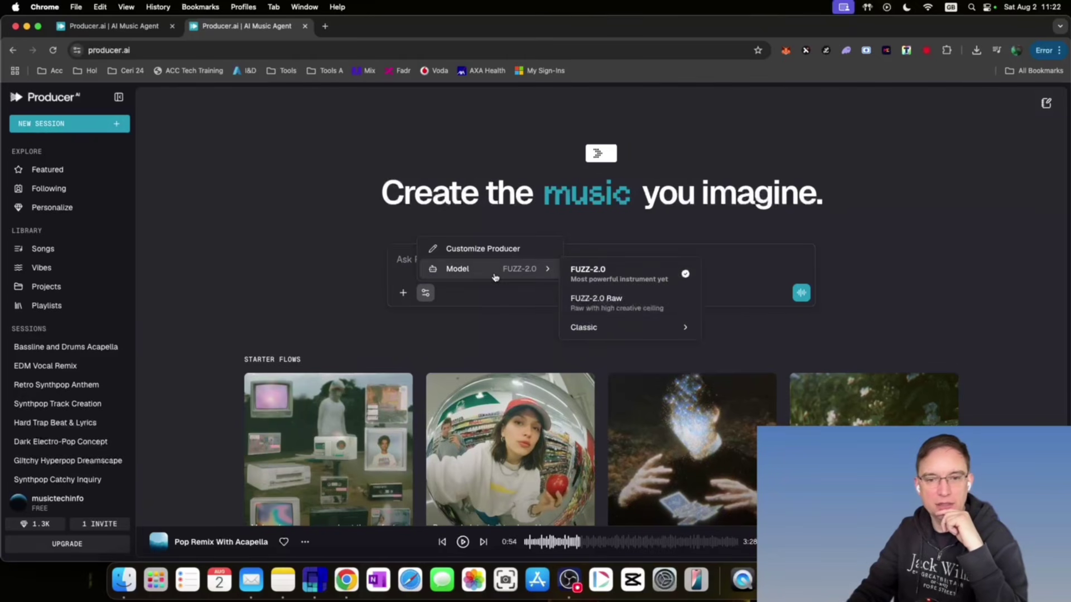
{"action": "left_click", "coordinate": [621, 304]}
Step: Submit the prompt "create an edm synth bassline acid track about Kudos"
{"action": "left_click", "coordinate": [457, 255]}
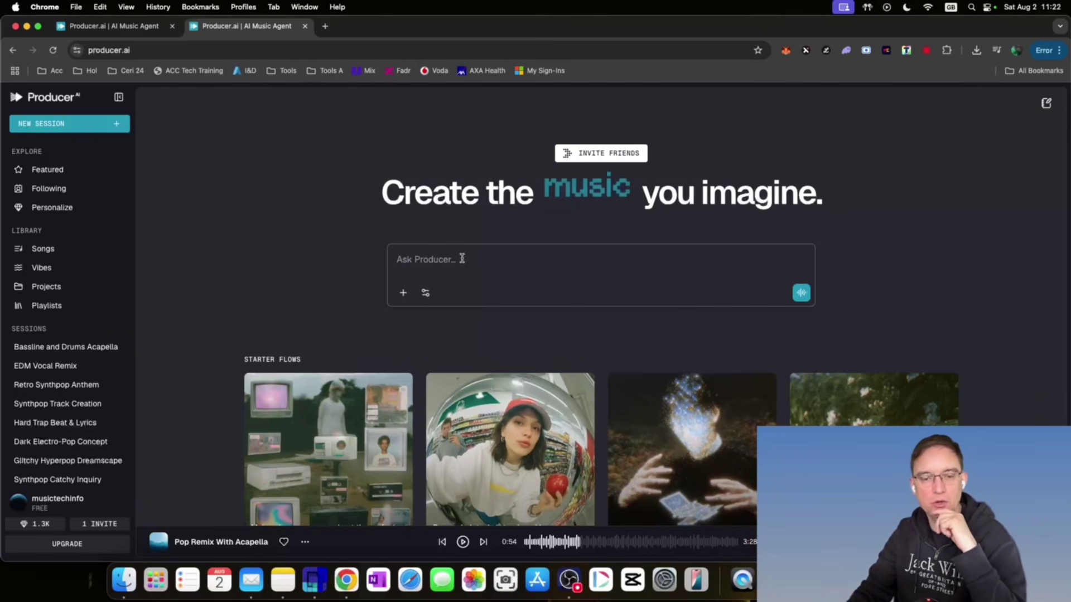
{"action": "type", "text": "create an "}
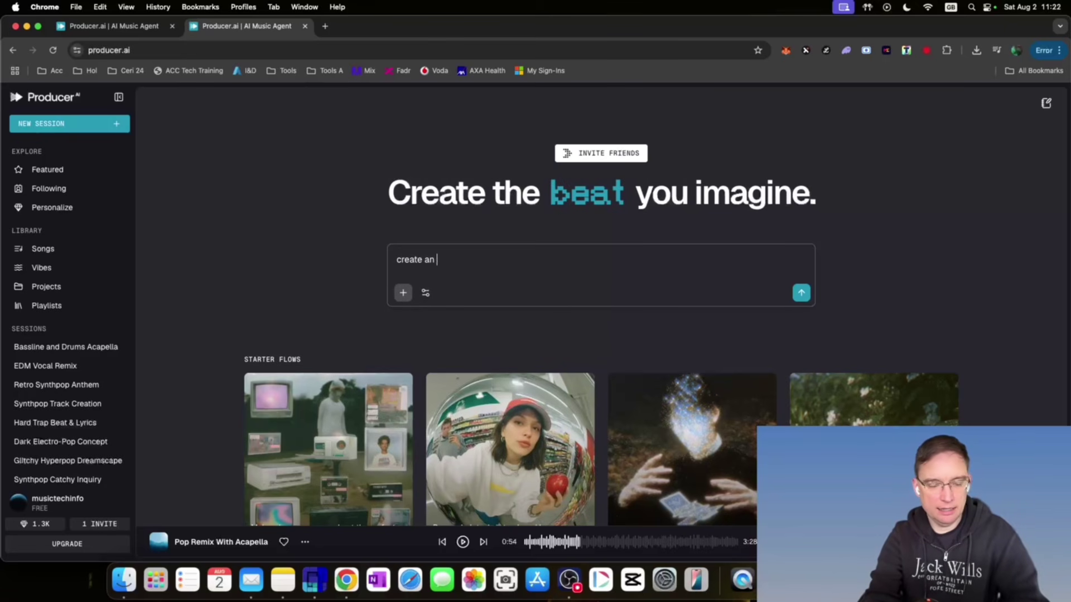
{"action": "type", "text": "edm synth "}
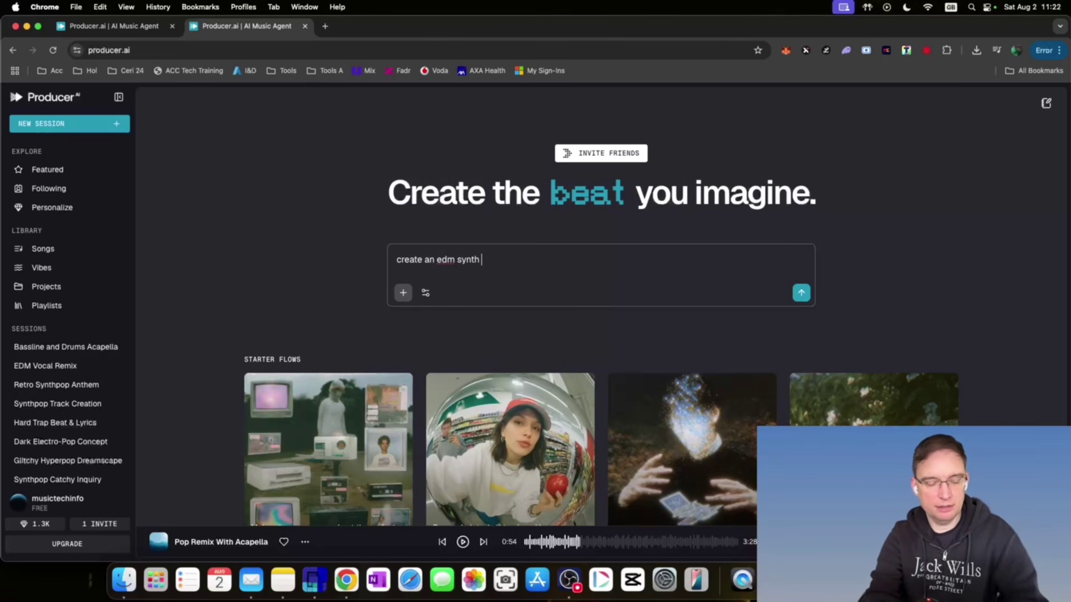
{"action": "type", "text": "bassline acid "}
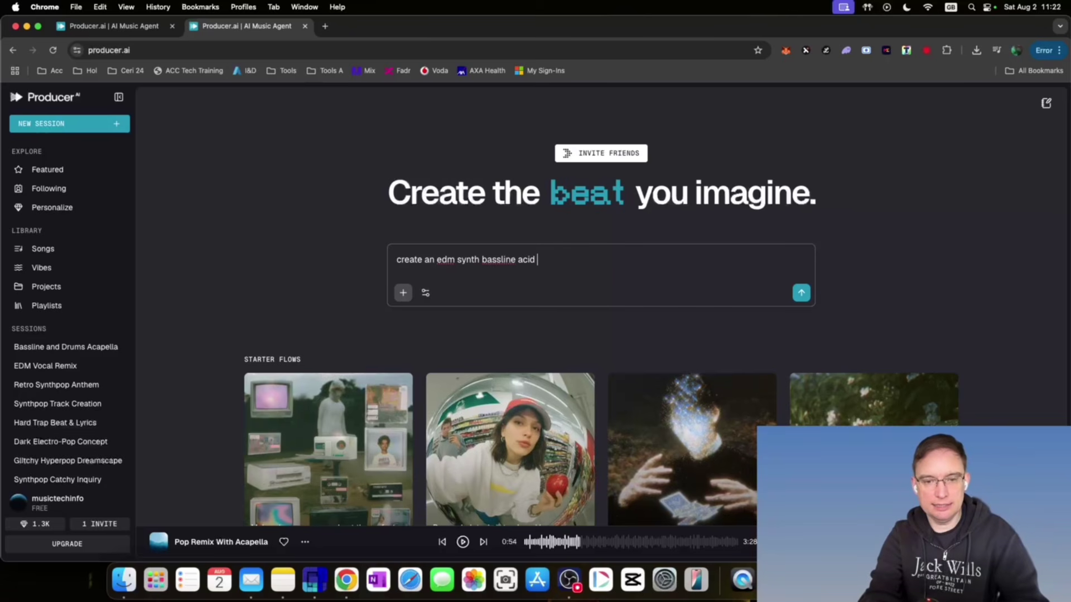
{"action": "type", "text": "track about Kudos"}
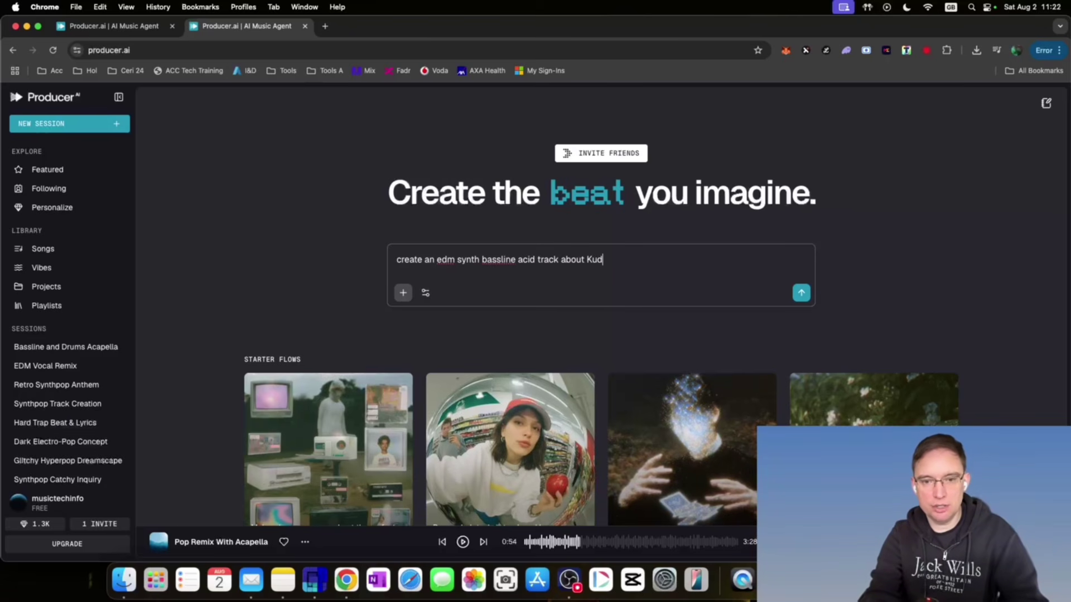
{"action": "key", "text": "Return"}
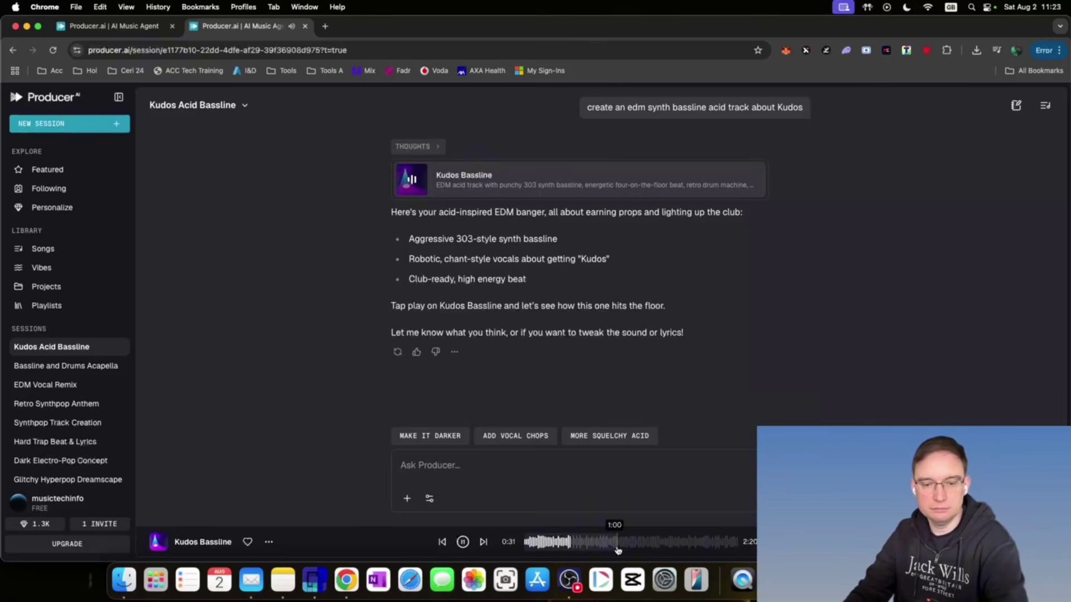
Step: Skip to a section past the middle of Kudos Bassline, listen to it and pause the track
{"action": "left_click", "coordinate": [653, 546]}
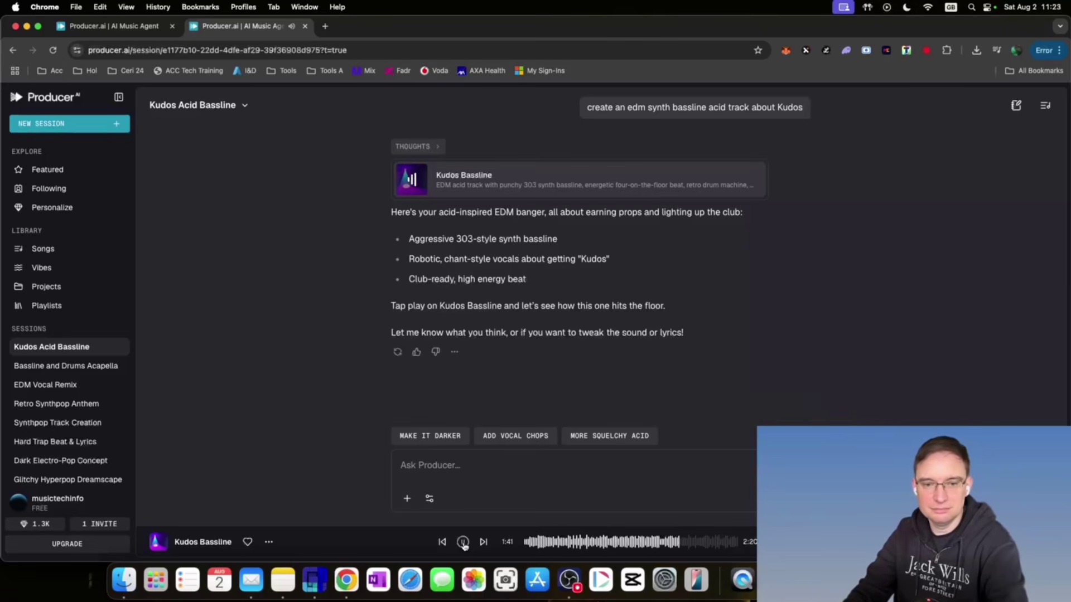
{"action": "left_click", "coordinate": [463, 542]}
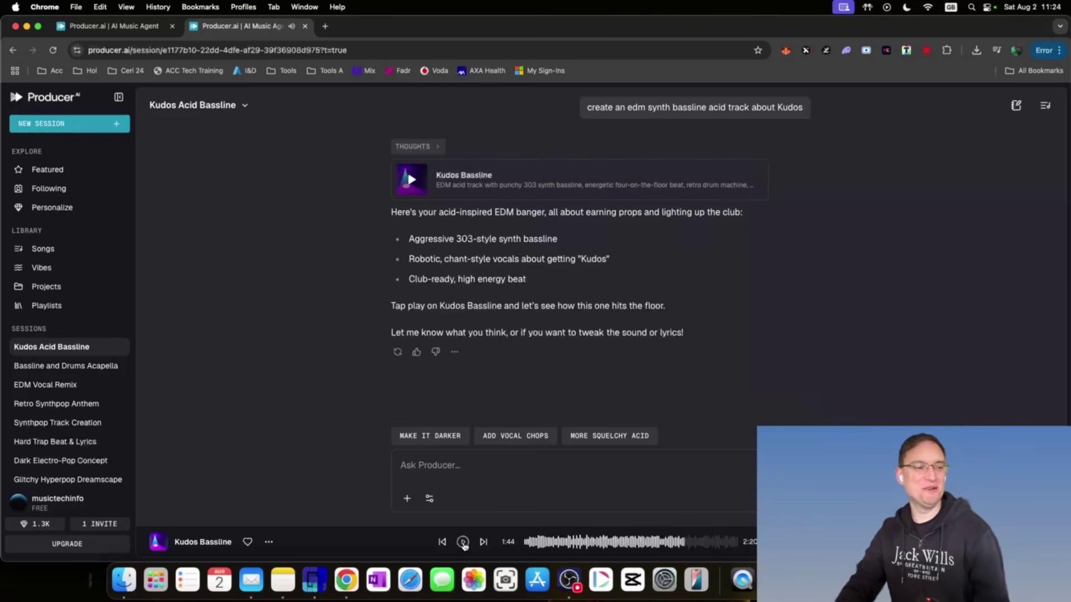